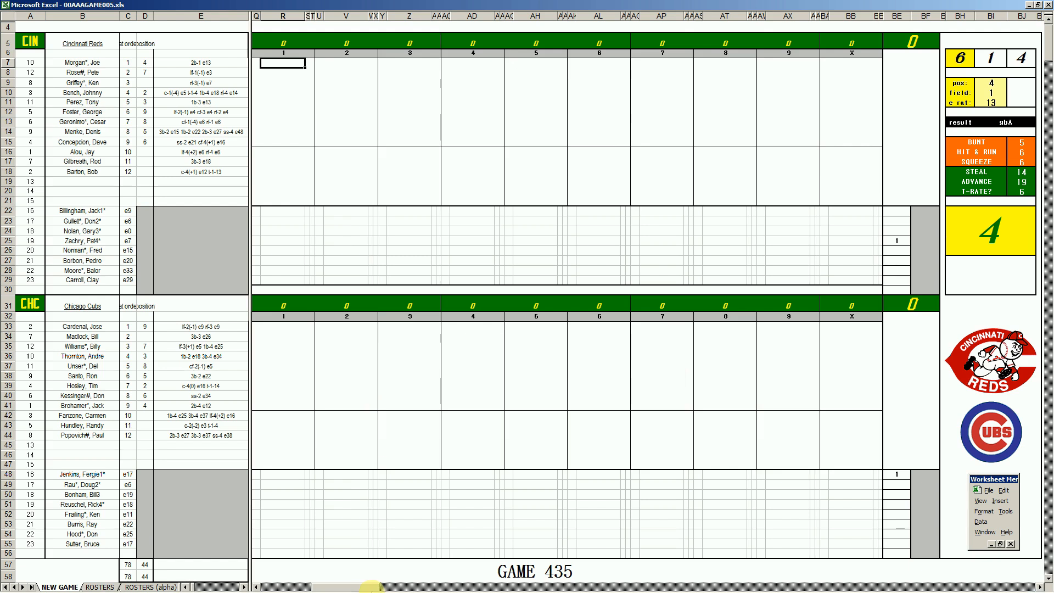
Switch to the 61chccin.xls scoresheet and review the Cincinnati Reds' plays in innings 4, 6, 7 and 8
mouse_move(367, 586)
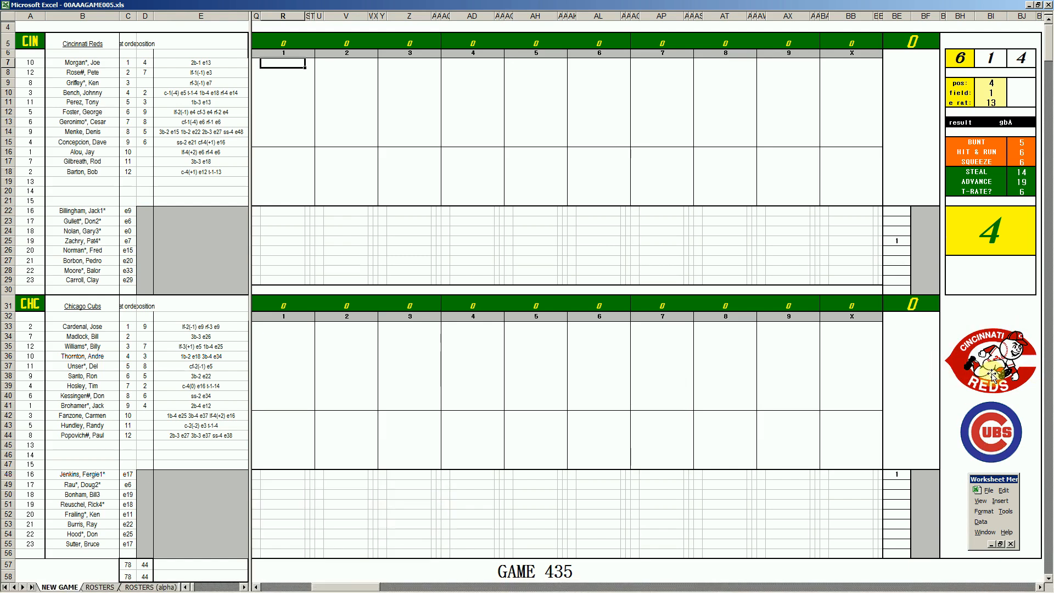
click(375, 586)
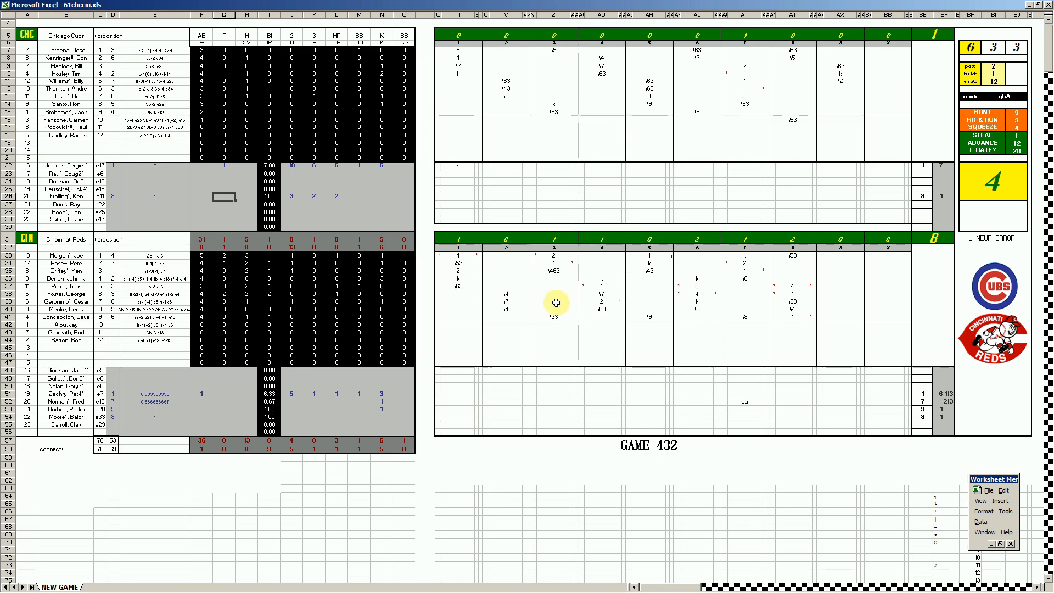
click(602, 302)
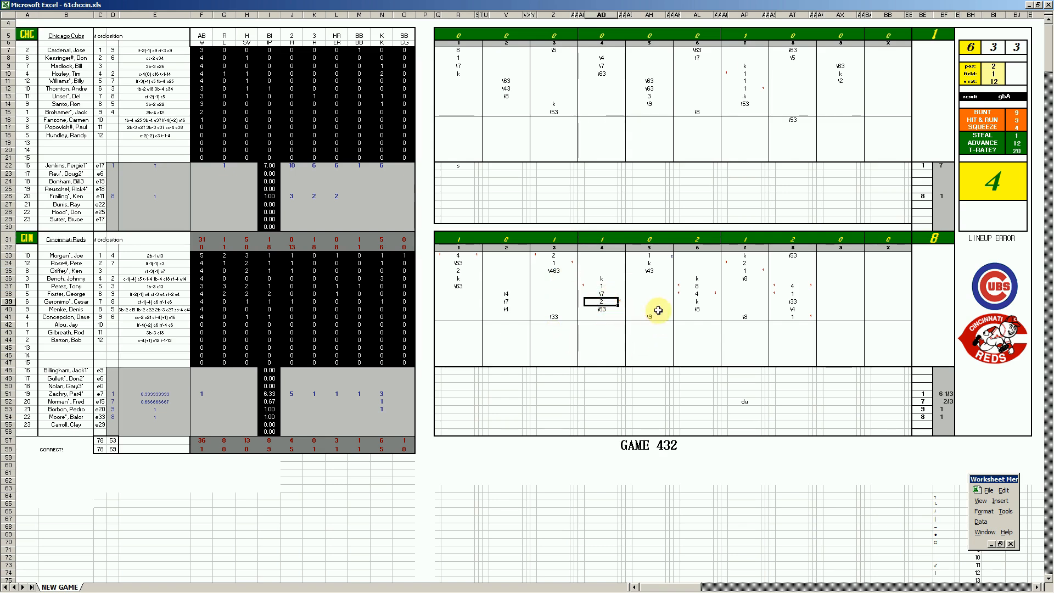
click(696, 295)
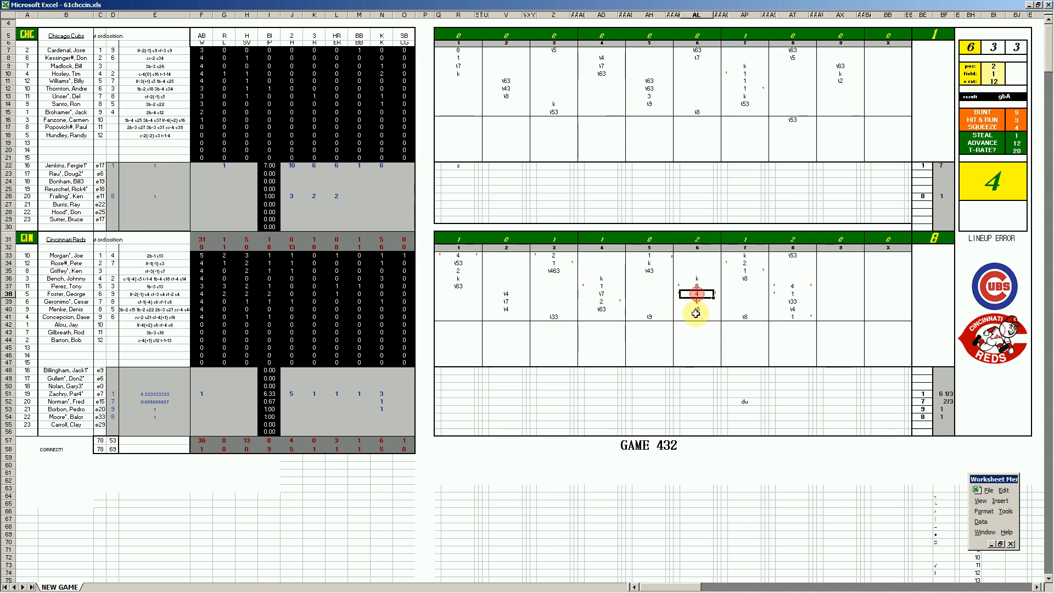
click(746, 271)
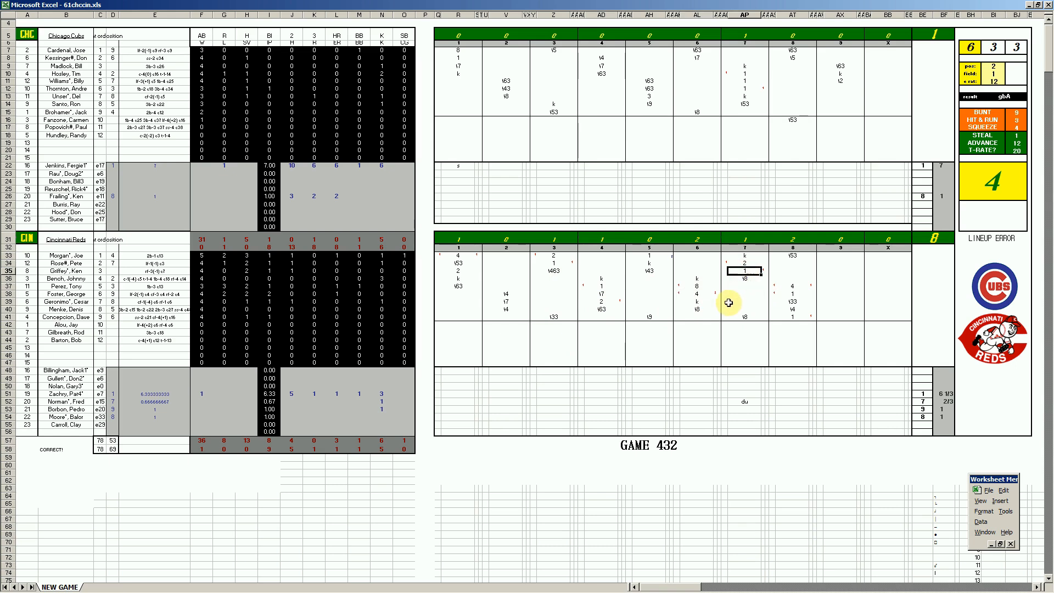
click(791, 286)
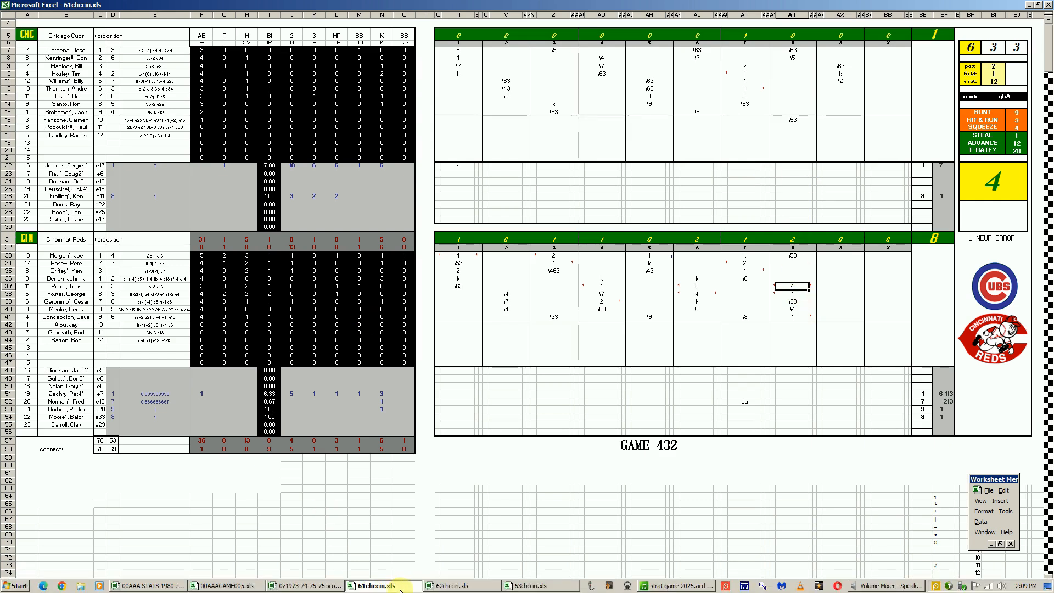
Close the 61chccin.xls workbook without saving its changes
right_click(400, 591)
click(406, 564)
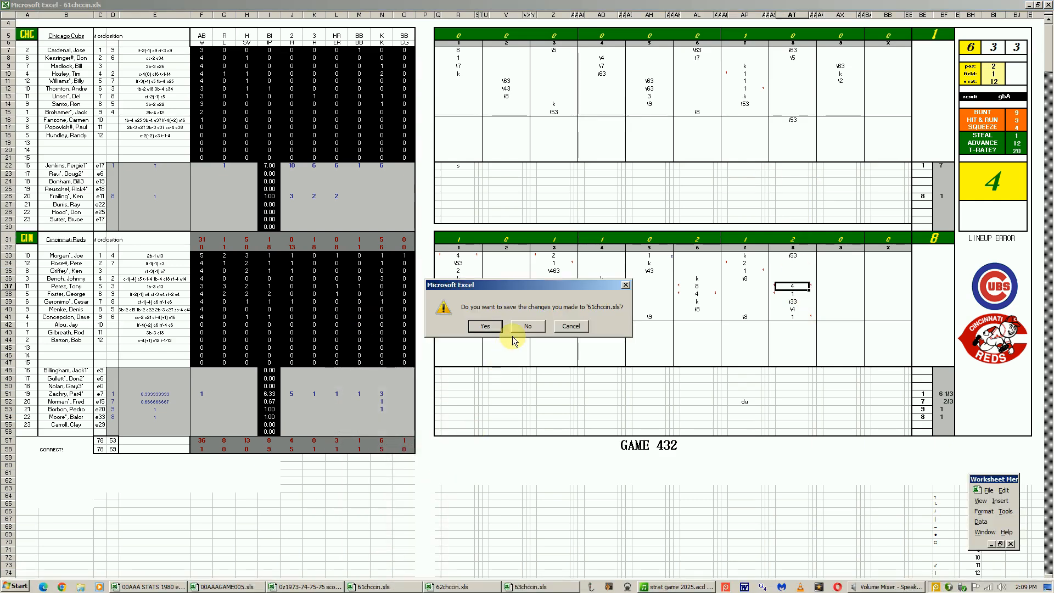
click(527, 327)
Bring up the 62chccin.xls scoresheet for game 433 and close it without saving its changes
click(384, 585)
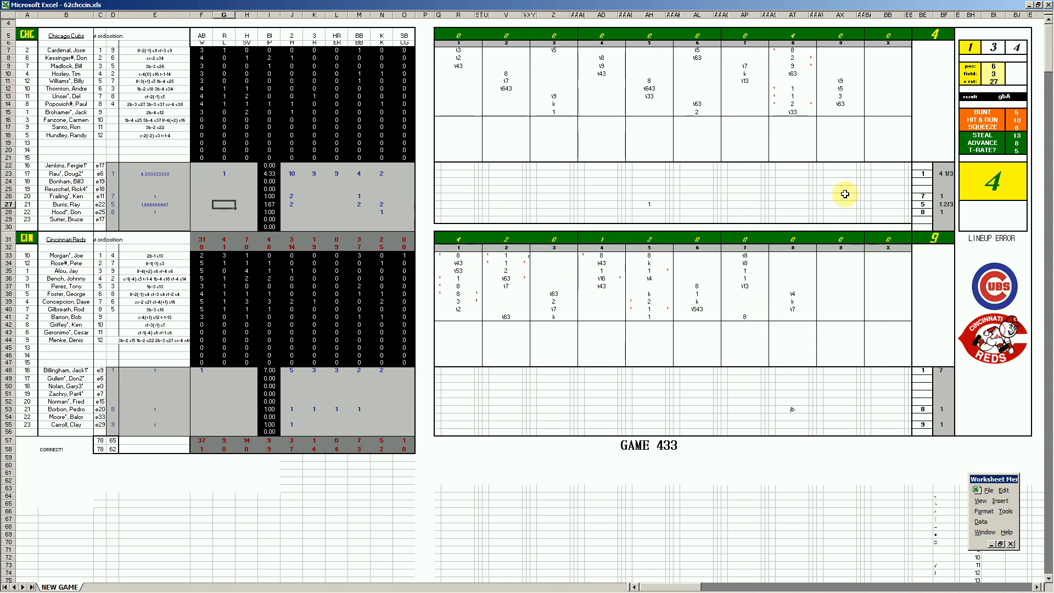
mouse_move(488, 589)
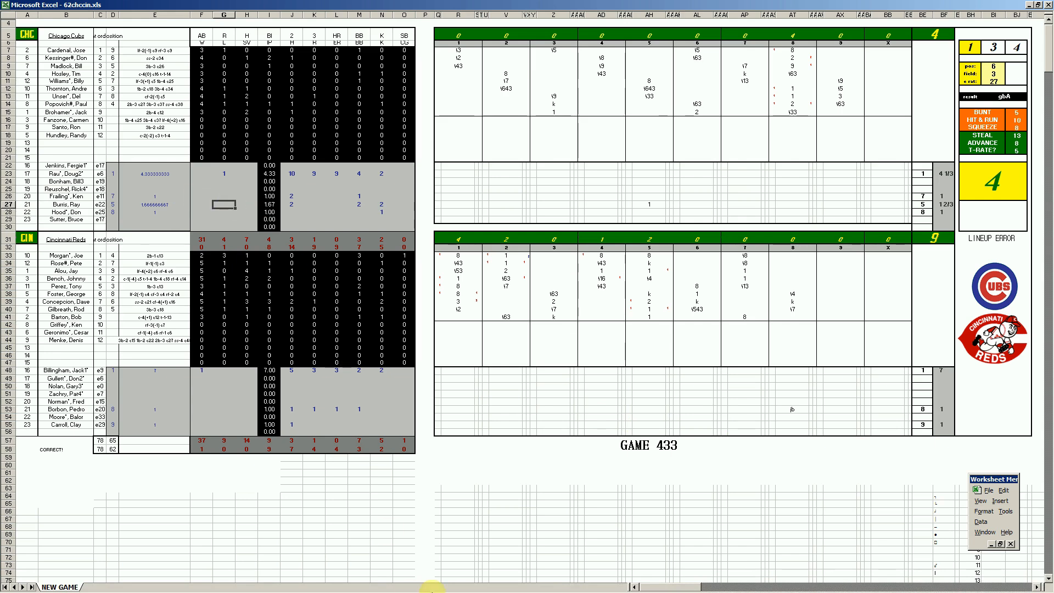
click(421, 587)
right_click(422, 587)
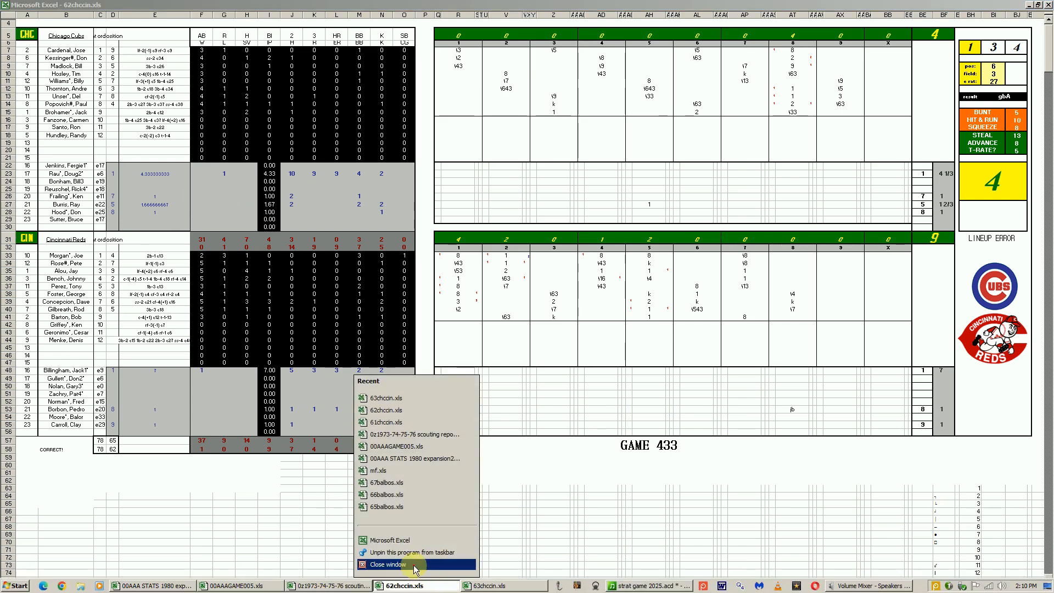
click(416, 569)
click(543, 331)
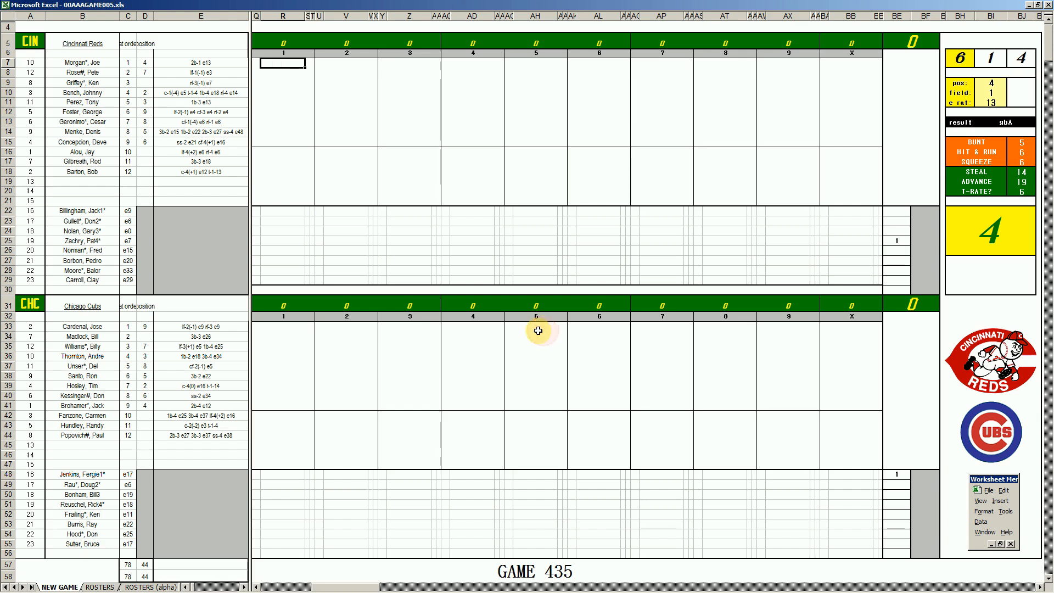
Bring up the 63chccin.xls scoresheet for game 434 and close it without saving its changes
click(429, 586)
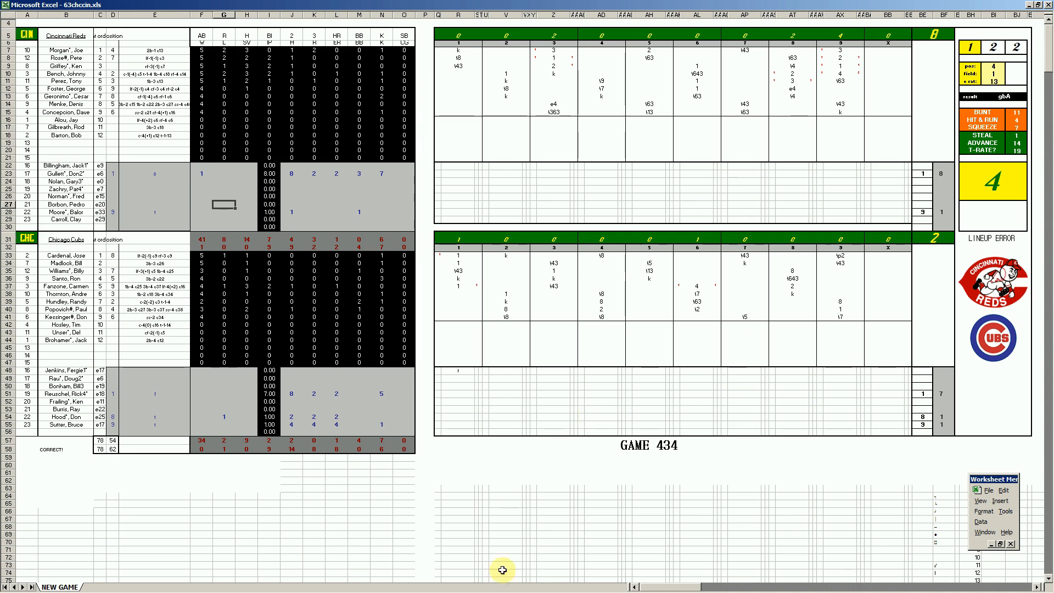
right_click(421, 587)
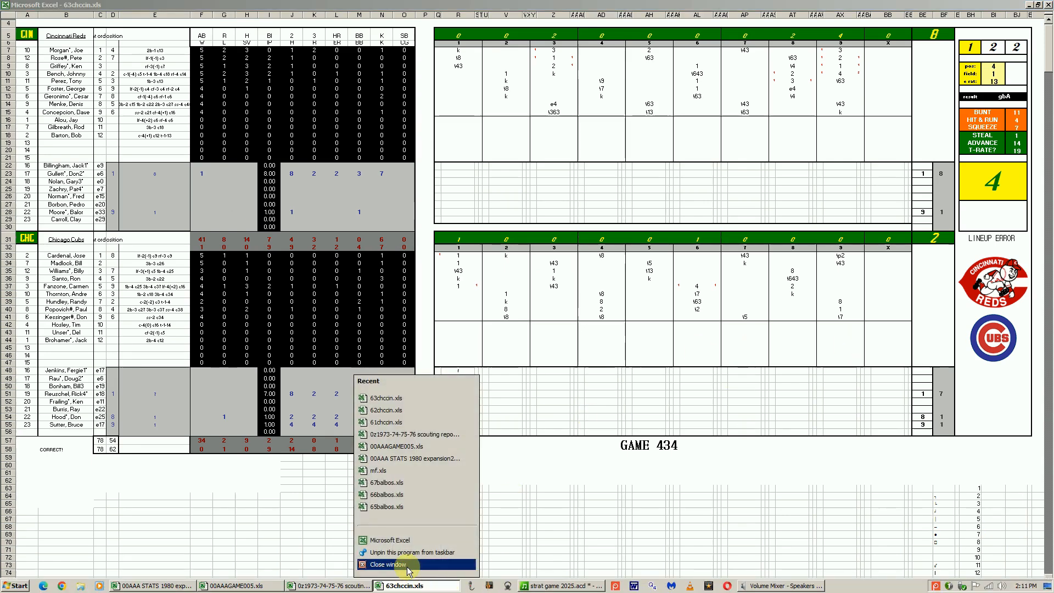
click(390, 569)
click(528, 326)
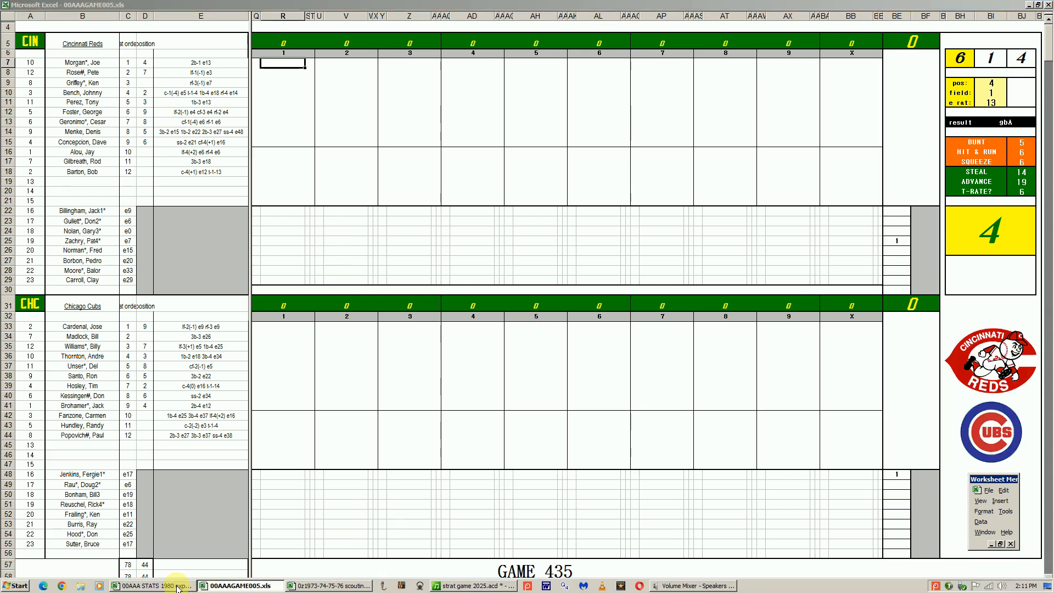
Switch to the 00AAA STATS 1980 workbook and compare the Phillies' winning percentage in NL East with the Reds in NL Central
click(184, 587)
click(285, 275)
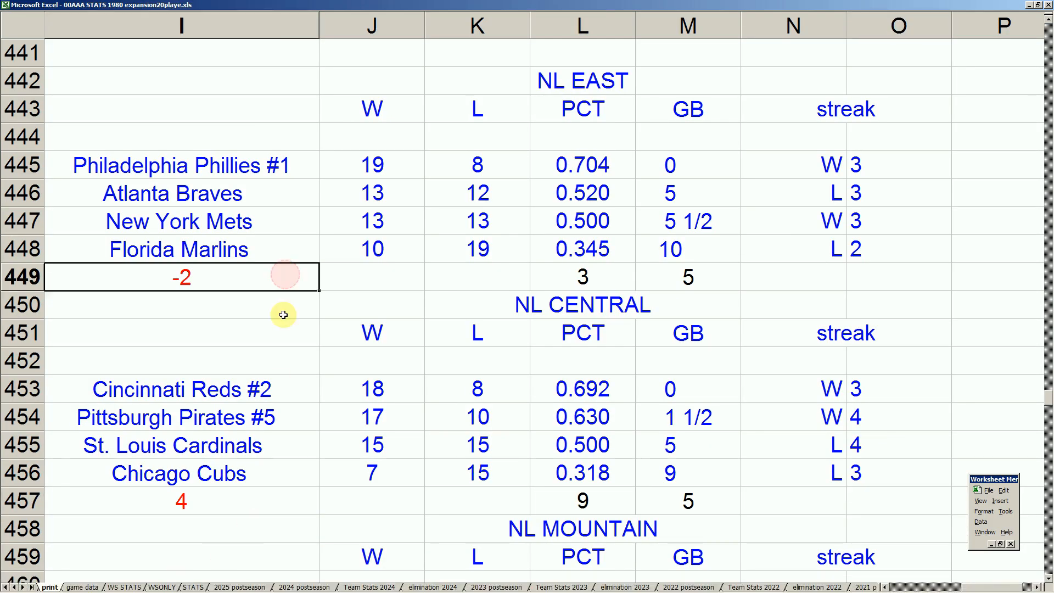
click(268, 386)
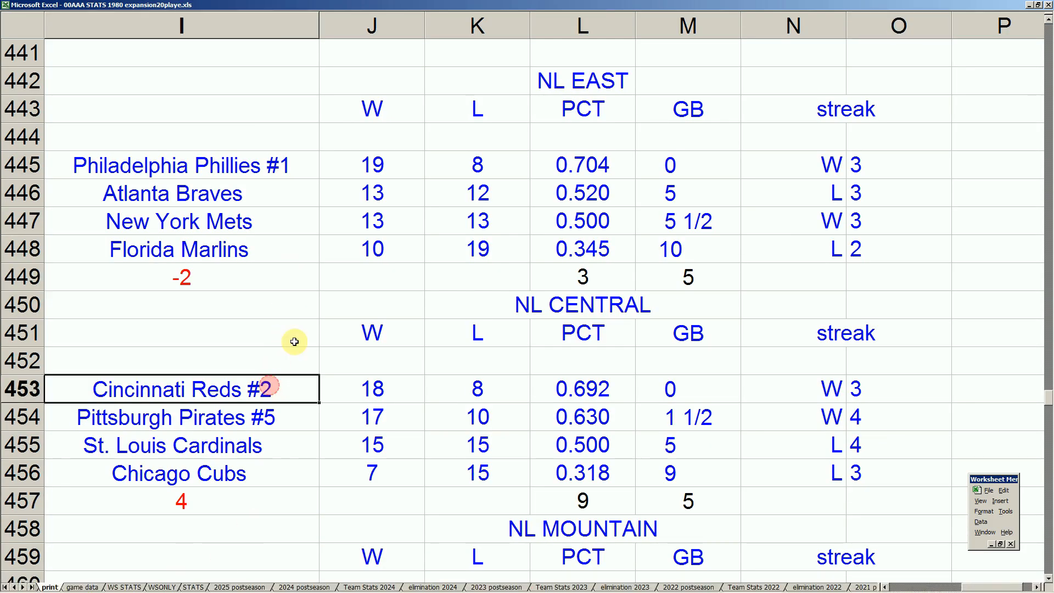
click(598, 164)
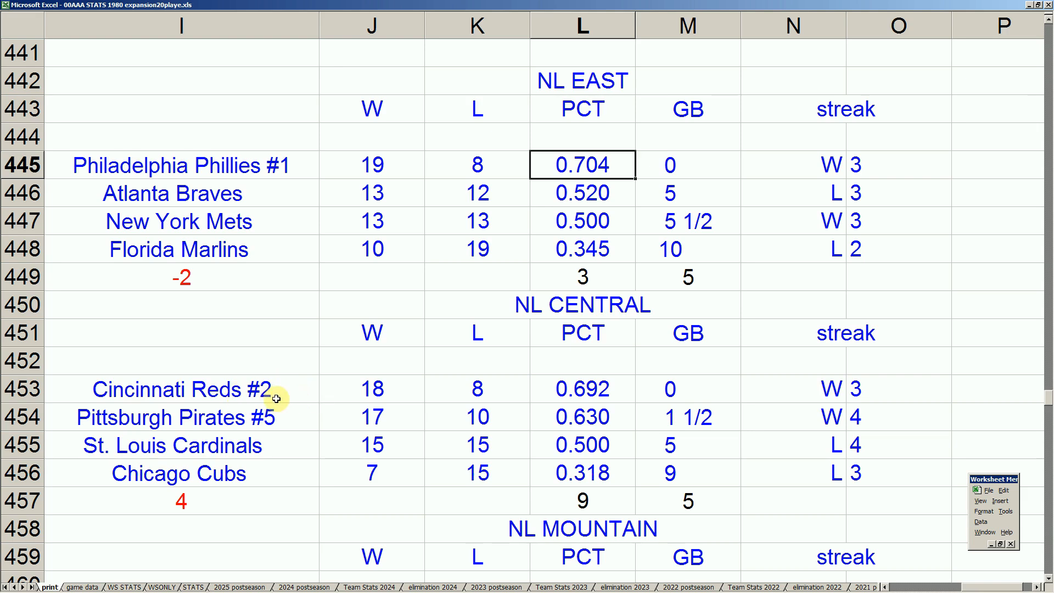
click(293, 391)
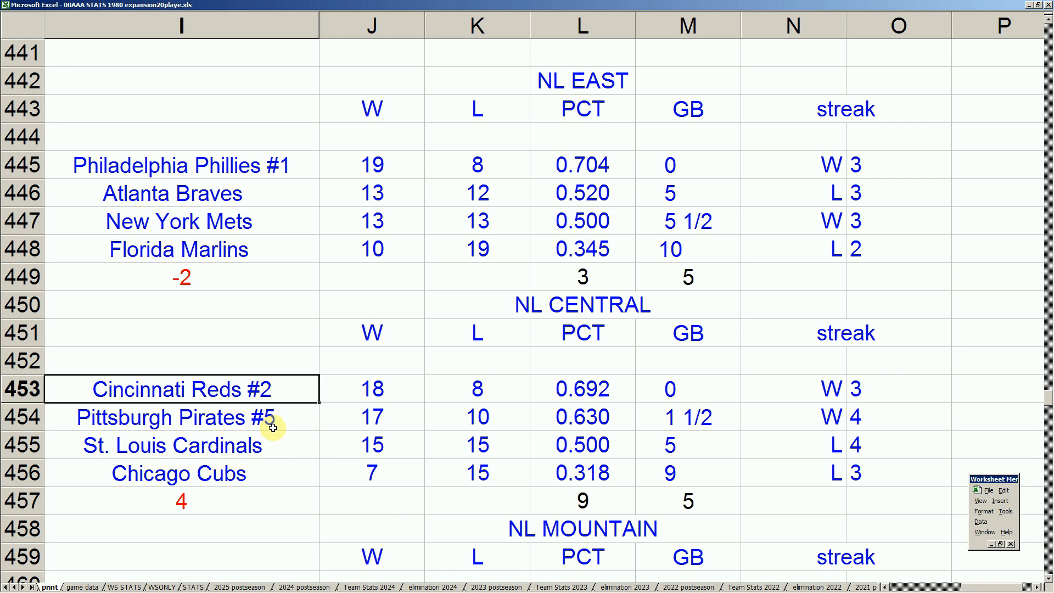
Examine the NL Mountain standings from the Las Vegas Rivieras up to the Portland Rosebuds
click(292, 444)
key(Down)
key(Down)
key(Down)
key(Down)
key(Down)
key(Down)
key(Down)
key(Down)
key(Down)
key(Down)
key(Down)
key(Down)
key(Down)
key(Down)
key(Down)
drag(229, 395, 680, 406)
click(209, 423)
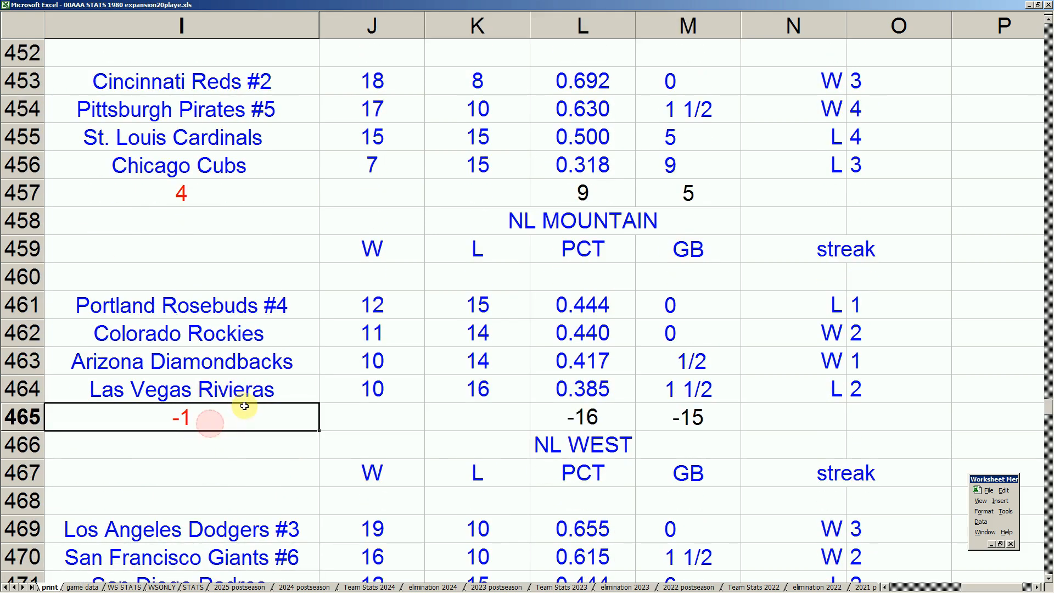
click(262, 391)
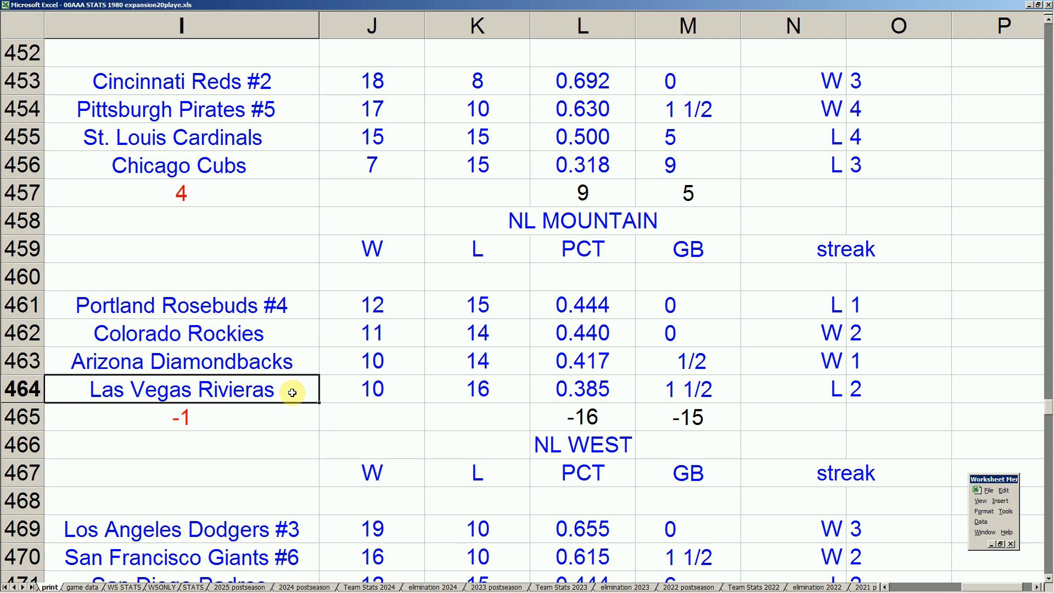
click(280, 306)
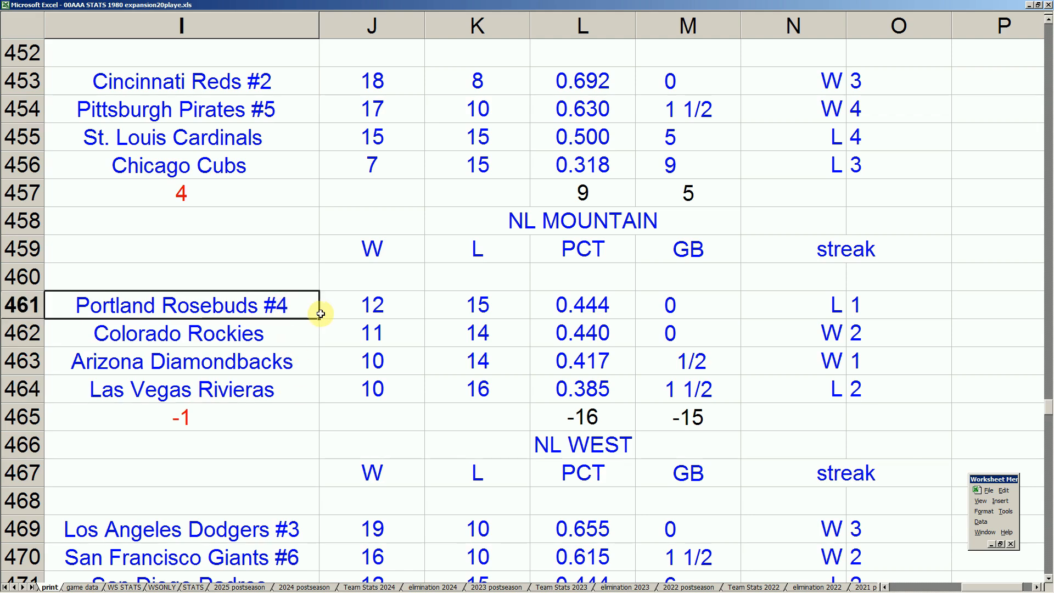
Go back over the NL Central standings and highlight the Atlanta Braves' record in NL East from team name through games behind
key(Up)
key(Up)
key(Up)
key(Up)
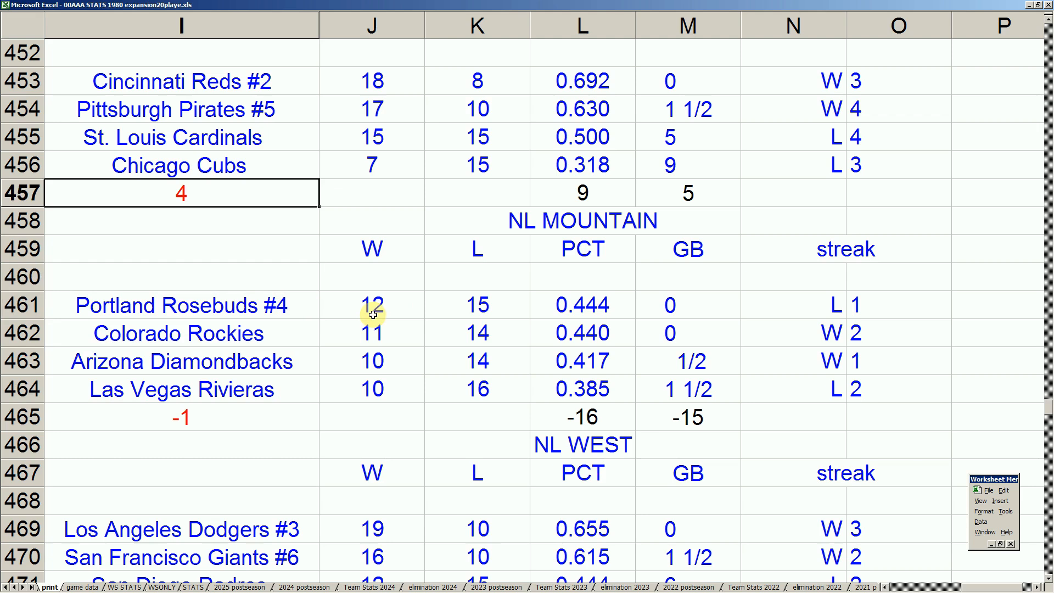
click(309, 137)
key(Up)
key(Up)
key(Up)
key(Up)
key(Up)
key(Up)
key(Up)
key(Up)
key(Up)
key(Up)
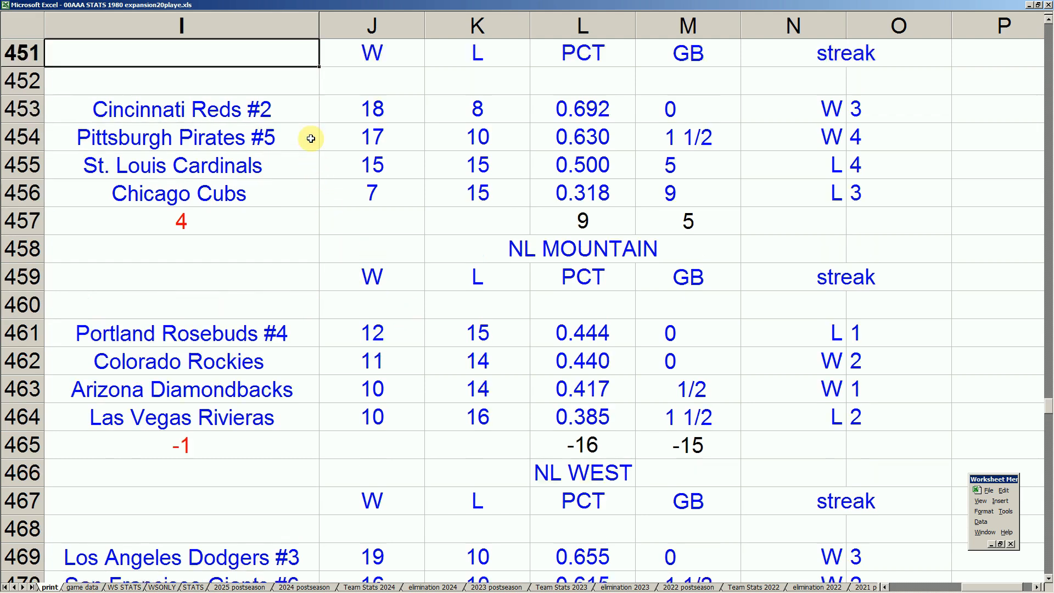
drag(182, 82, 641, 89)
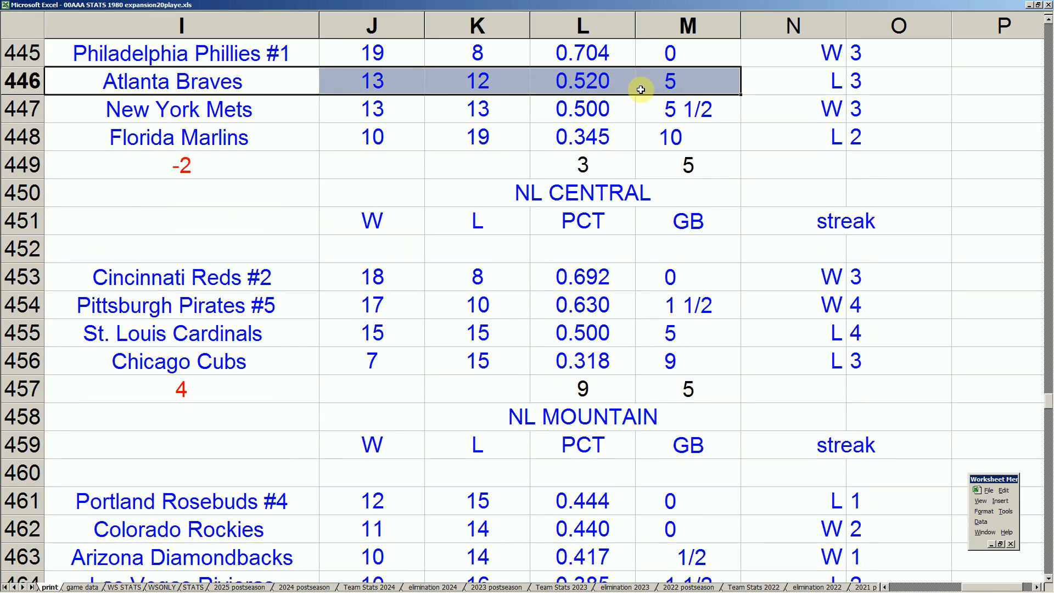
Compare the NL Mountain teams with the Reds, Pirates and Cubs in the NL Central standings
click(279, 555)
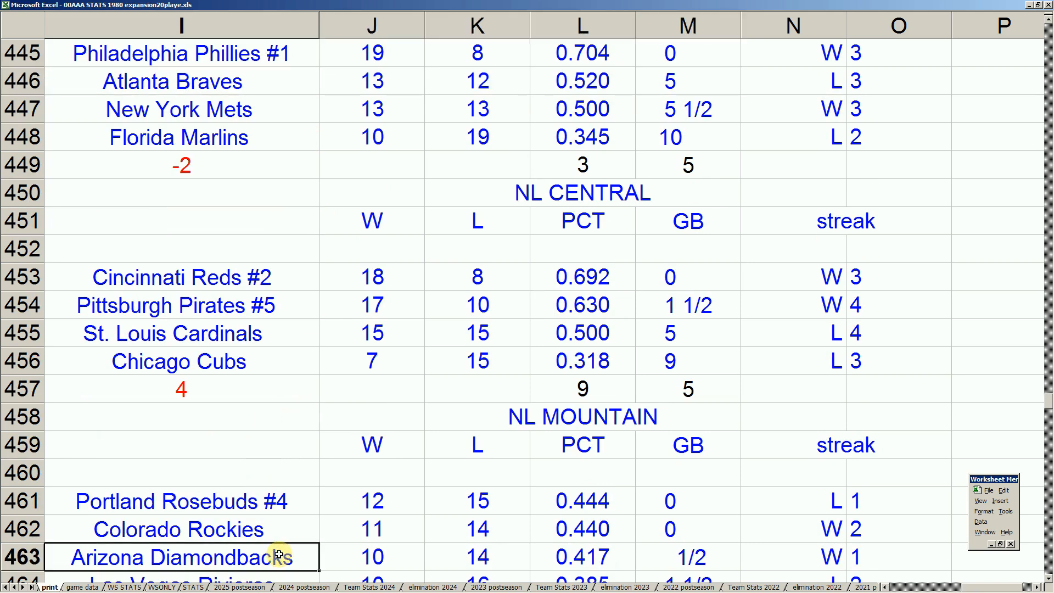
key(Down)
key(Down)
key(Right)
key(Up)
key(Left)
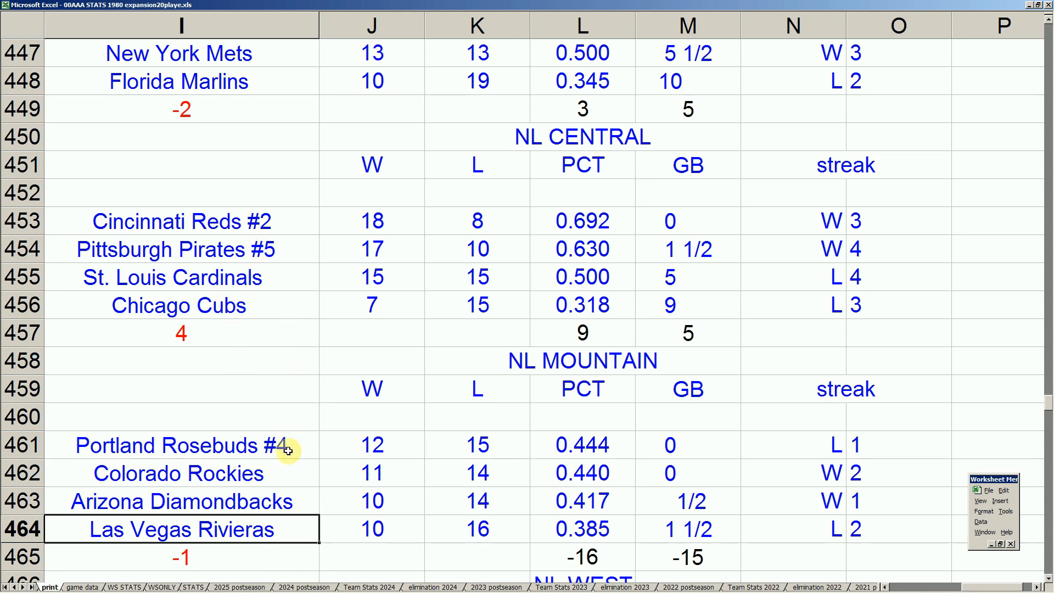
drag(287, 450, 330, 489)
key(Up)
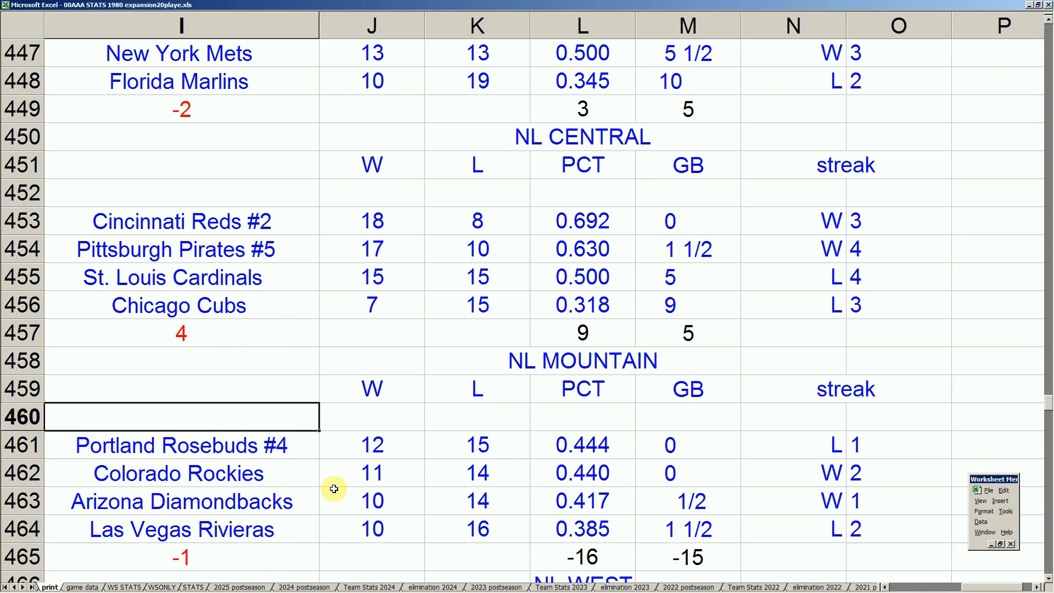
key(Up)
key(Up)
key(Up)
key(Up)
key(Up)
key(Up)
key(Up)
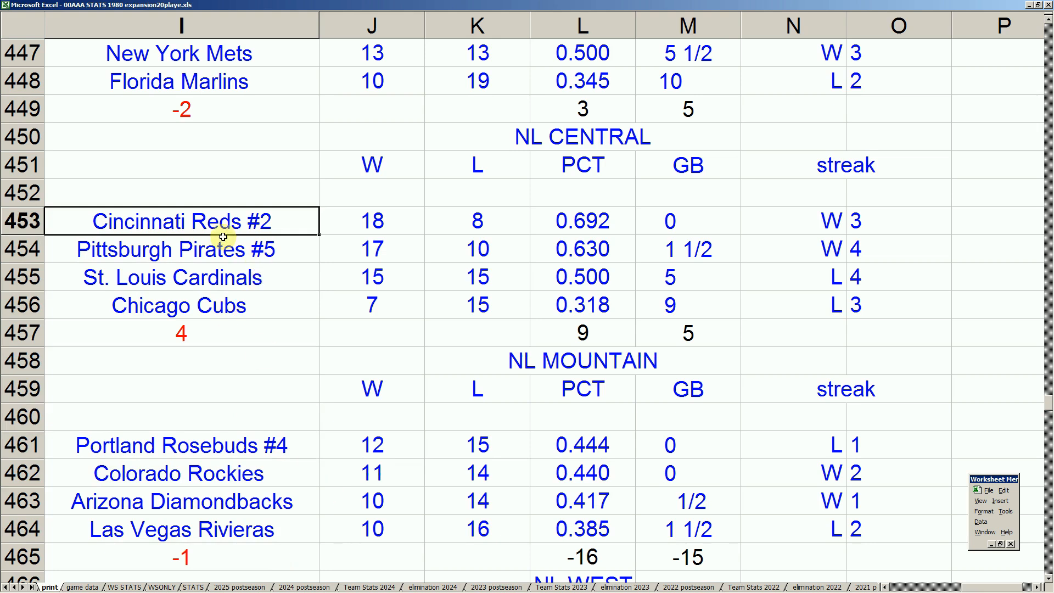
click(250, 252)
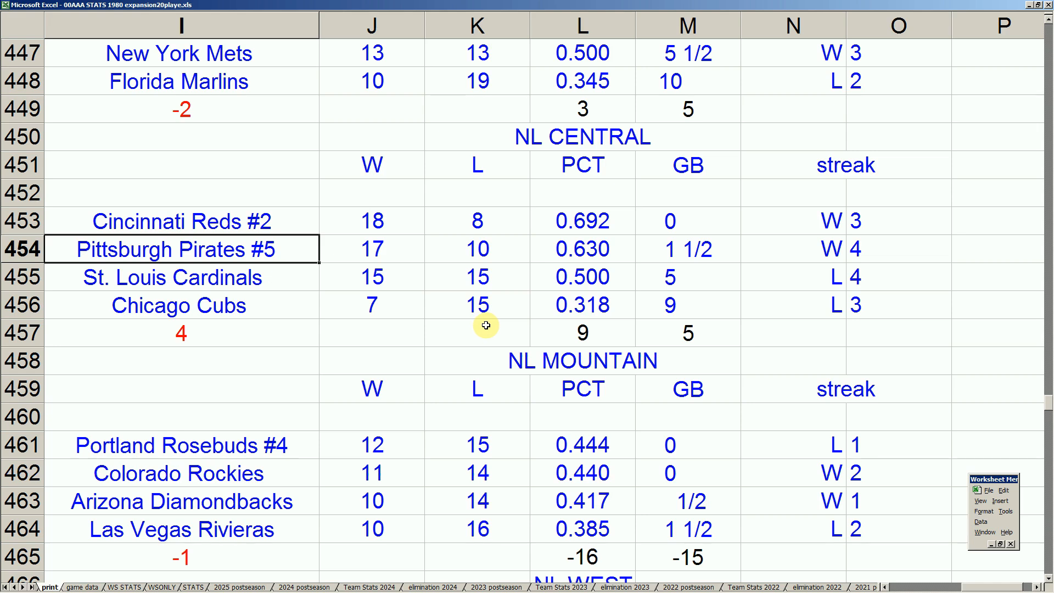
click(278, 303)
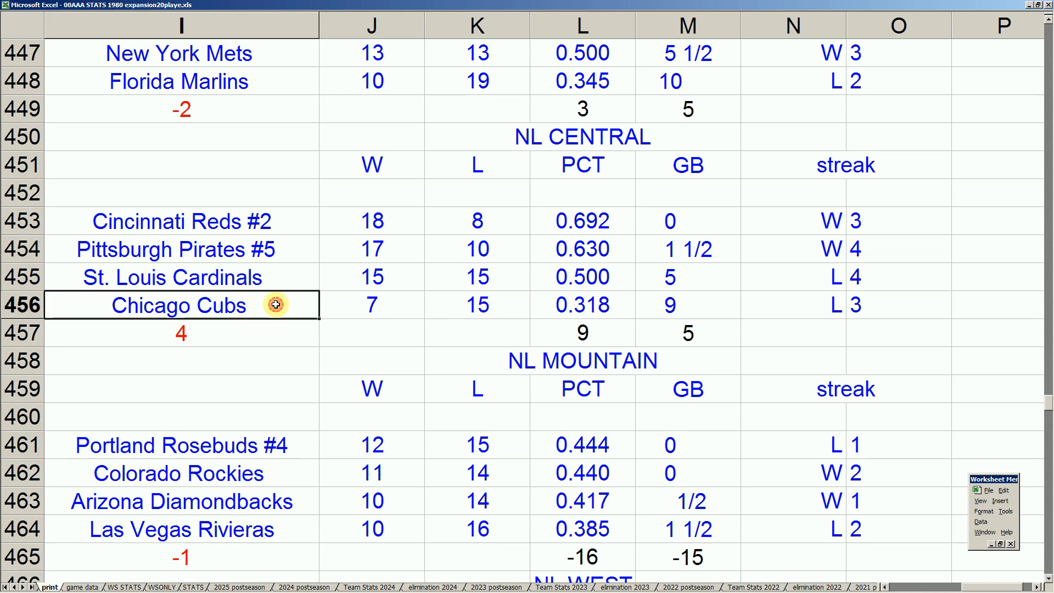
Examine the NL West standings, checking the teams' win and loss records
key(Down)
key(Down)
key(Down)
key(Down)
key(Down)
key(Down)
key(Down)
key(Down)
key(Down)
key(Down)
key(Down)
key(Down)
key(Down)
key(Down)
key(Down)
key(Down)
key(Down)
key(Down)
key(Down)
key(Up)
key(Up)
key(Up)
key(Up)
key(Up)
key(Up)
key(Up)
key(Right)
key(Down)
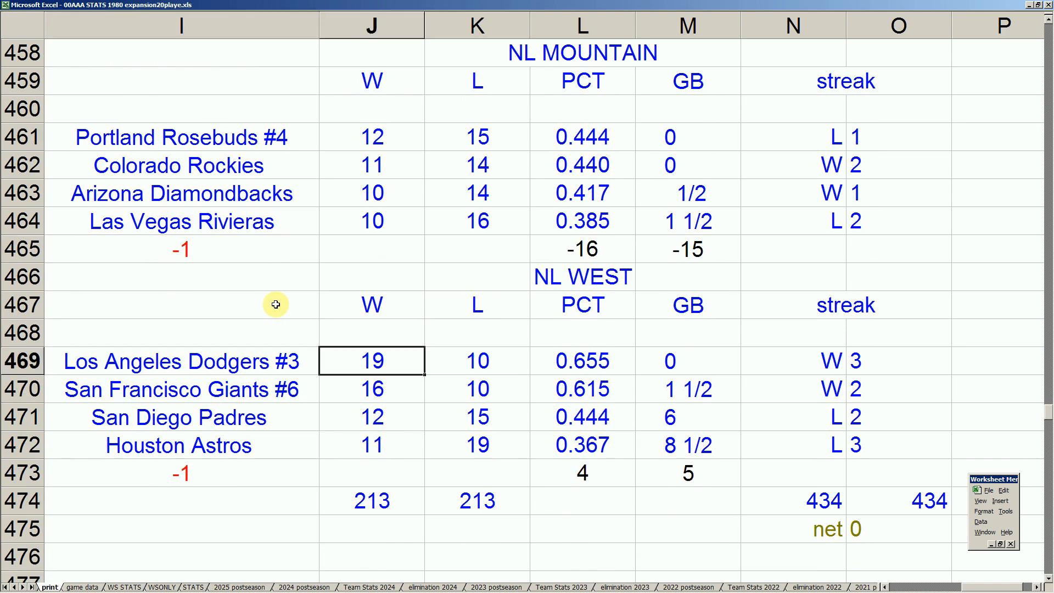
key(Left)
key(Down)
key(Right)
key(Right)
key(Left)
key(Left)
key(Right)
key(Left)
key(Up)
key(Down)
key(Right)
key(Up)
key(Up)
key(Up)
key(Right)
key(Down)
key(Down)
key(Down)
key(Right)
key(Left)
key(Up)
key(Up)
key(Up)
key(Up)
key(Up)
key(Up)
key(Up)
key(Up)
key(Up)
key(Up)
key(Up)
key(Up)
key(Up)
key(Up)
key(Up)
key(Up)
key(Up)
key(Up)
key(Up)
key(Up)
key(Down)
key(Down)
key(Down)
key(Down)
key(Down)
key(Down)
key(Down)
key(Down)
key(Down)
key(Down)
key(Down)
key(Down)
key(Left)
key(Left)
Return to the NL Central standings and check the records of the Cincinnati Reds and Pittsburgh Pirates
key(Up)
key(Right)
key(Right)
key(Left)
key(Left)
key(Up)
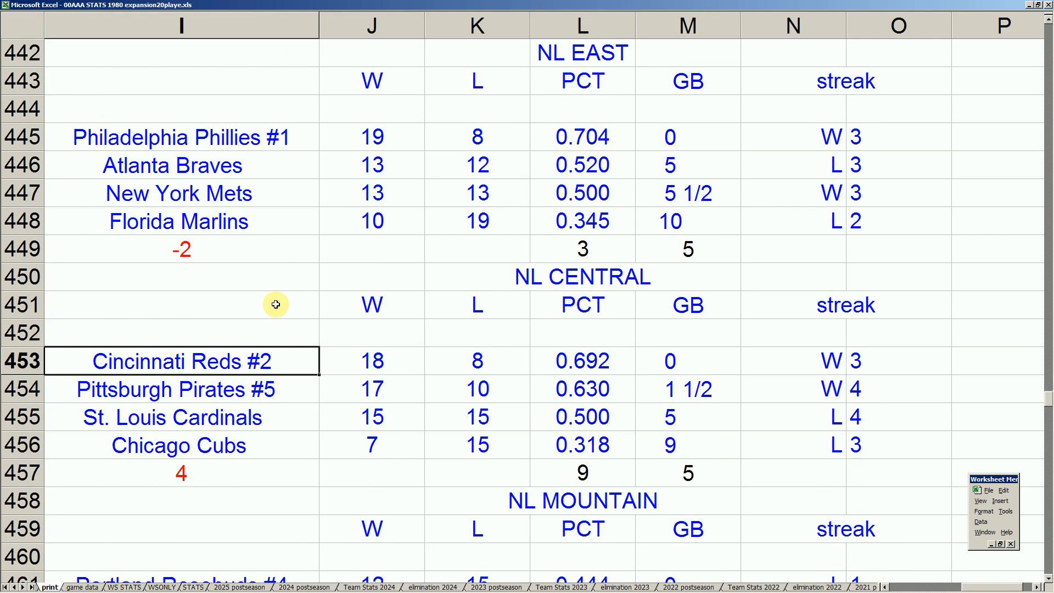
key(Down)
key(Right)
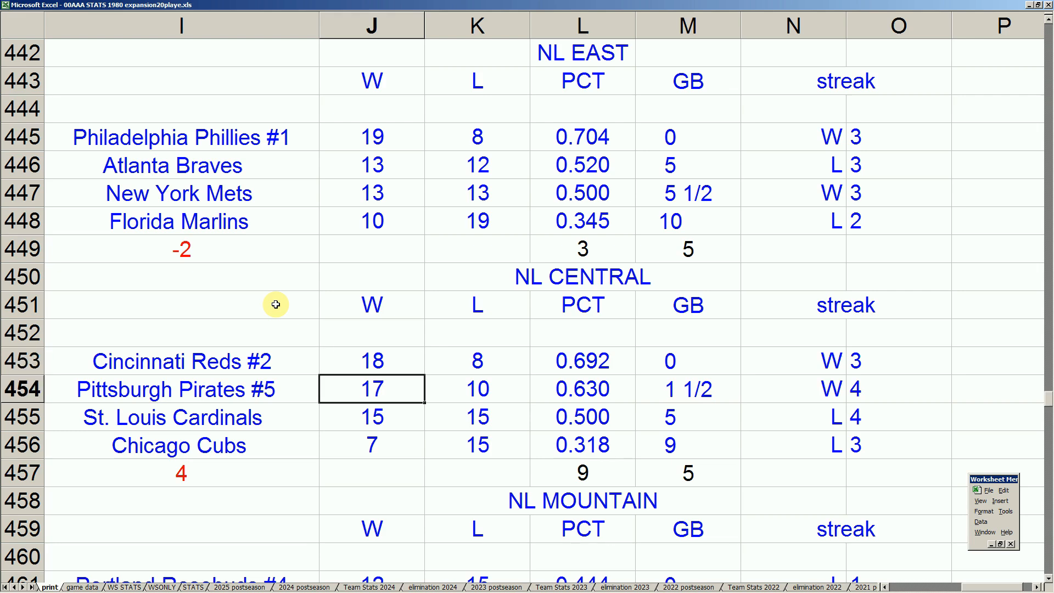
Examine the NL East standings around the Philadelphia Phillies, and bring up the AL East standings in the same rows
key(Up)
key(Up)
key(Up)
key(Up)
key(Up)
key(Up)
key(Up)
key(Up)
key(Up)
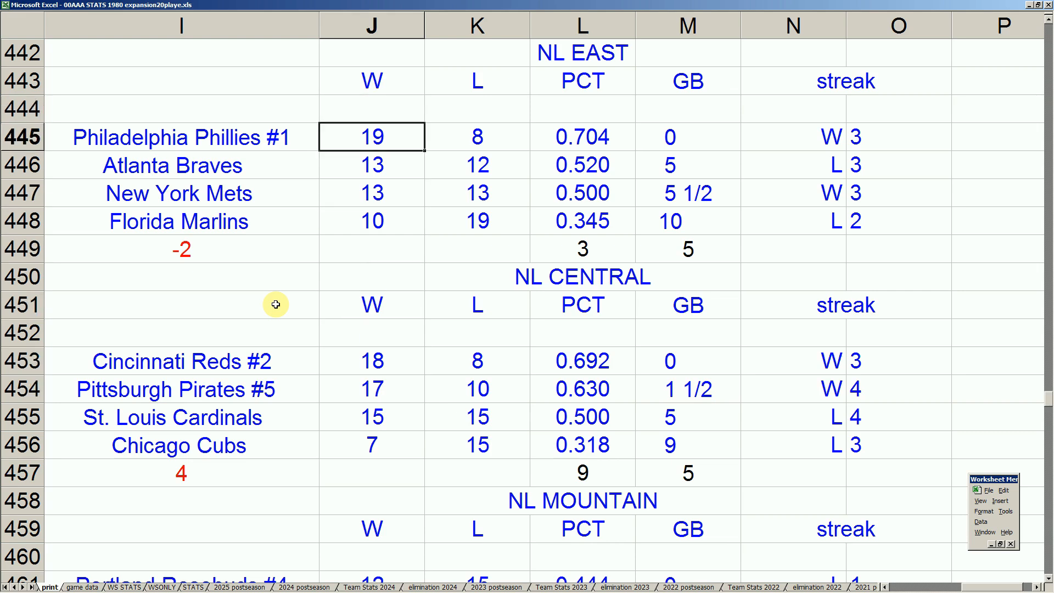
key(Left)
key(Down)
key(Down)
key(Down)
key(Up)
key(Up)
key(Right)
key(Up)
key(Left)
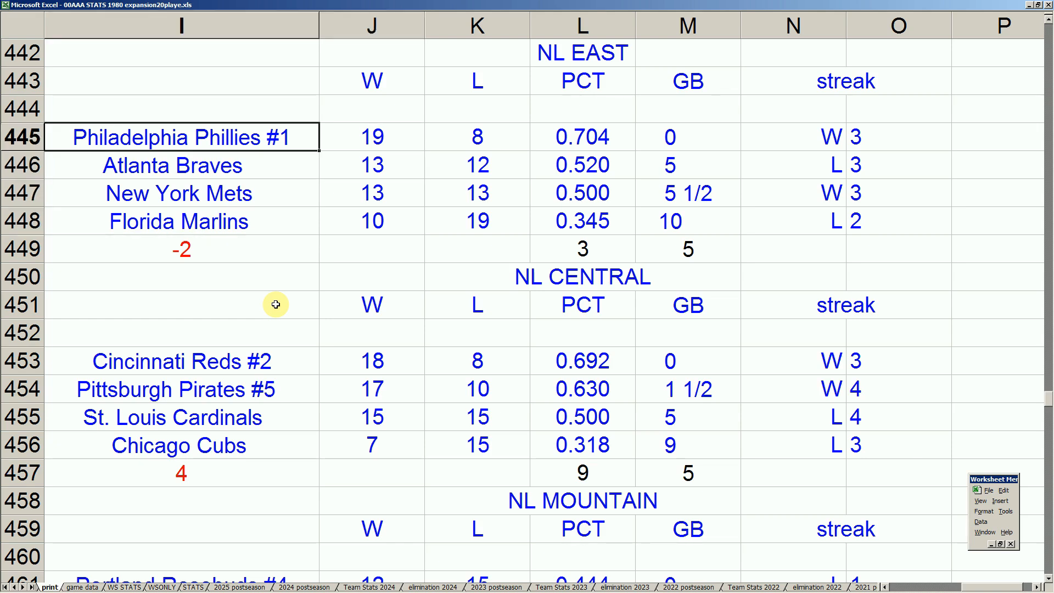
key(Home)
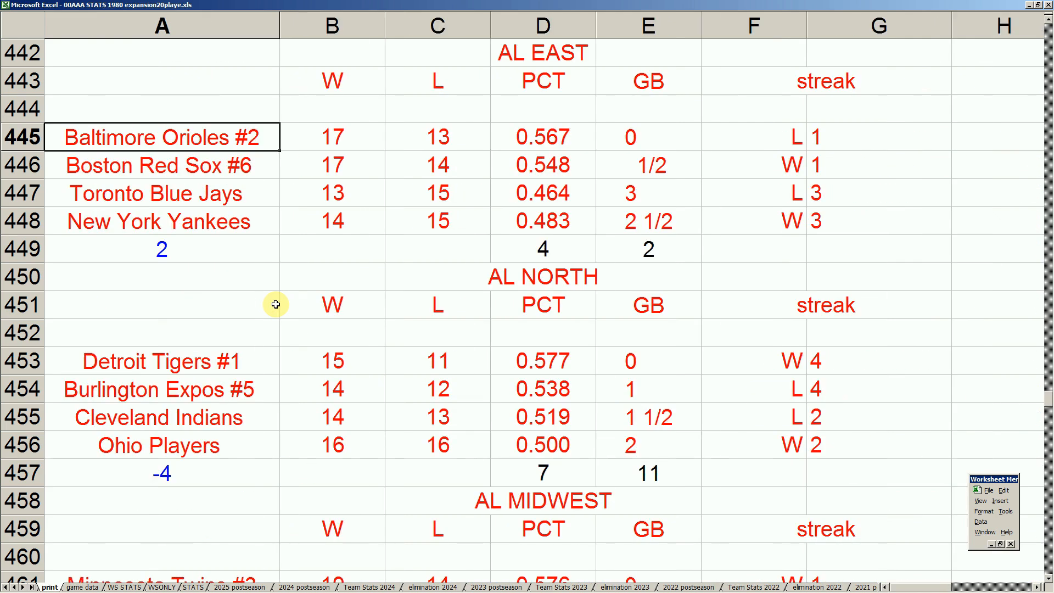
Examine the AL East and AL North standings, and return to the NL Central and NL Mountain records
key(Down)
key(Down)
key(Down)
key(Down)
key(Down)
key(Down)
key(Down)
key(Down)
key(Down)
key(Down)
key(Down)
key(Down)
key(Down)
key(Down)
key(Down)
key(Down)
key(Down)
key(Down)
key(Down)
key(Down)
key(Up)
key(Up)
key(Up)
key(Up)
key(Up)
key(Up)
key(Up)
key(Up)
key(Up)
key(Up)
key(Up)
key(Up)
key(Up)
key(Up)
key(Up)
key(Right)
key(Right)
key(Right)
key(Right)
key(Right)
key(Right)
key(Right)
key(Right)
key(Right)
key(Right)
key(Right)
key(Right)
key(Right)
key(Up)
key(Up)
key(Up)
key(Up)
key(Up)
key(Up)
key(Up)
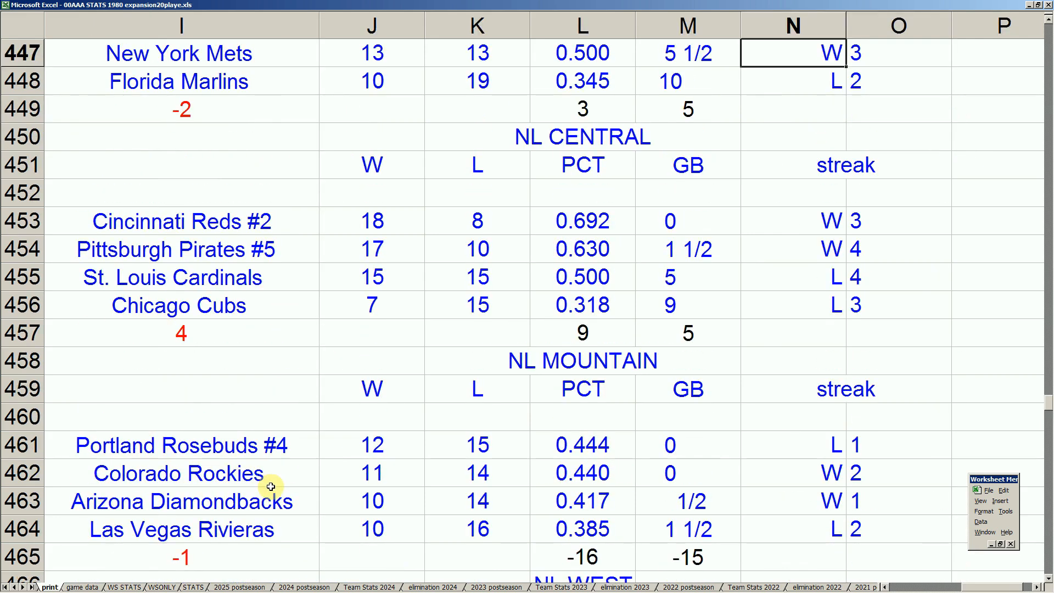
Glance at the game 435 scoresheet, and return to the stats workbook to check the Chicago Cubs' NL Central record
mouse_move(295, 589)
click(251, 588)
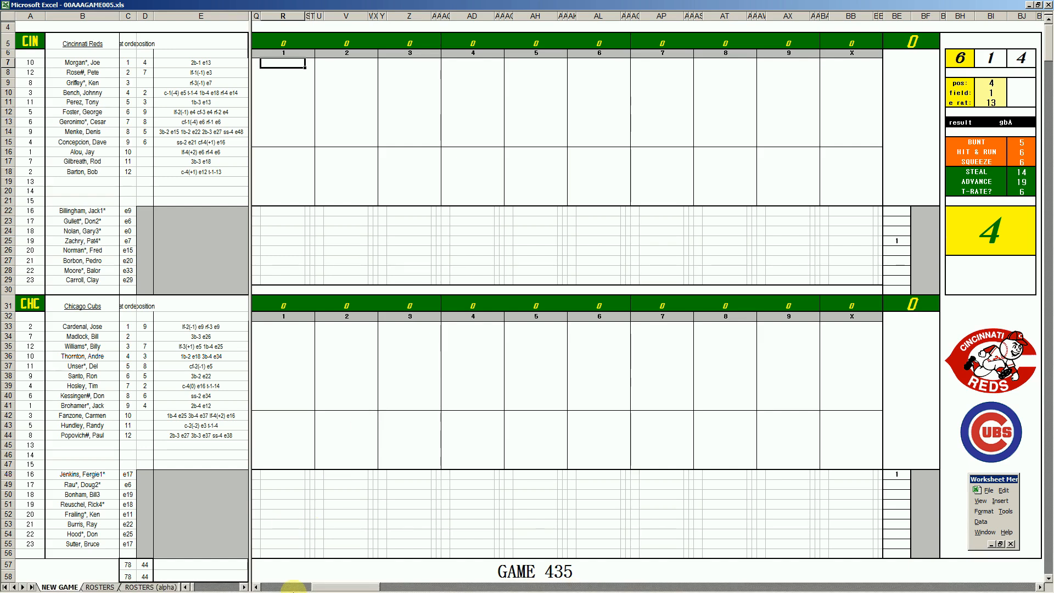
mouse_move(291, 589)
click(157, 589)
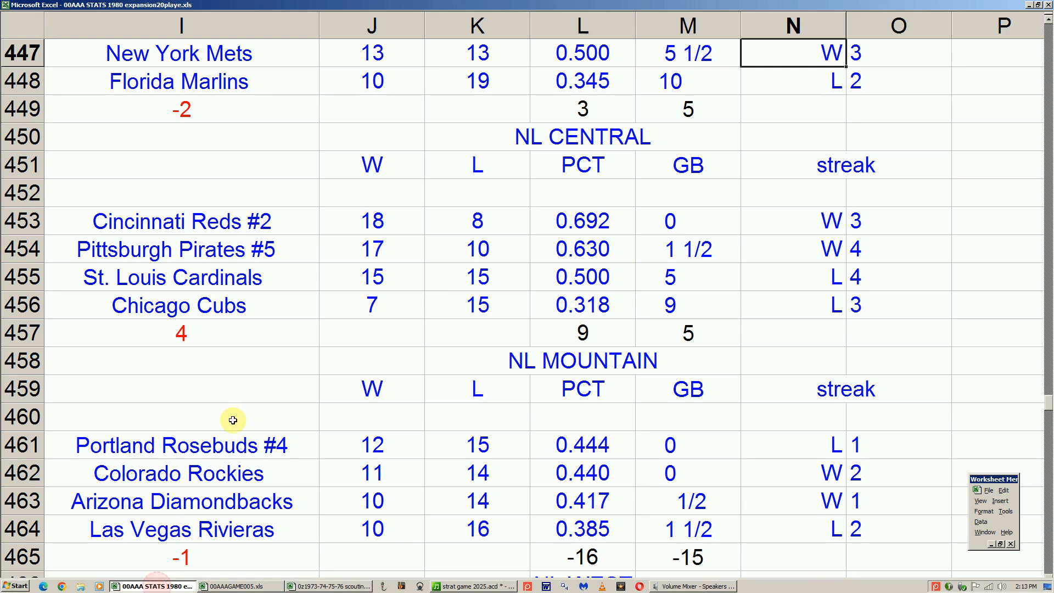
click(235, 305)
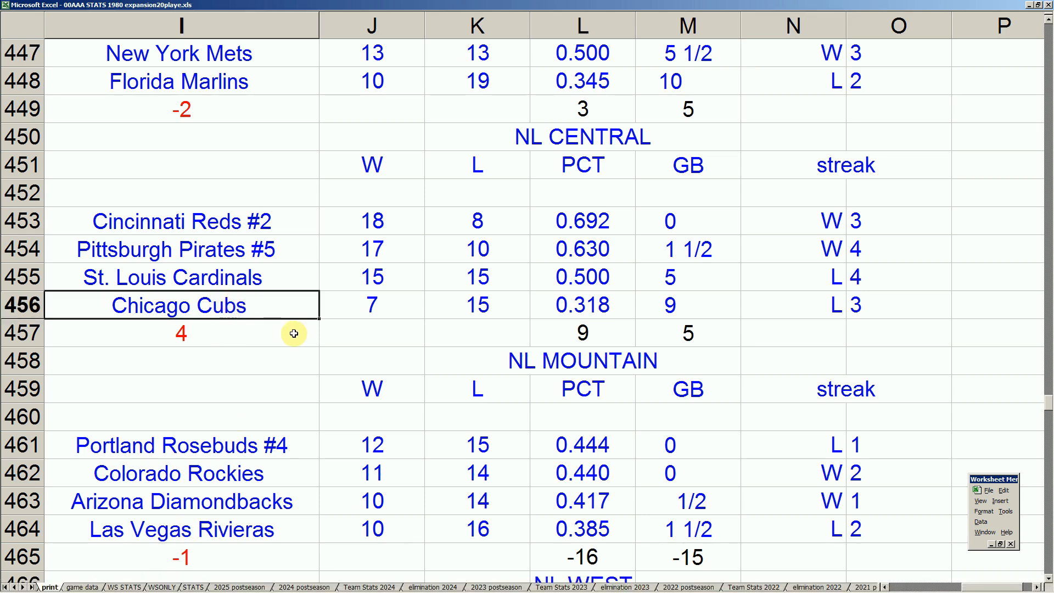
key(Down)
key(Down)
key(Down)
key(Down)
key(Down)
key(Down)
key(Down)
key(Down)
key(Down)
key(Down)
key(Down)
key(Down)
key(Down)
key(Down)
key(Down)
key(Down)
key(Down)
key(Down)
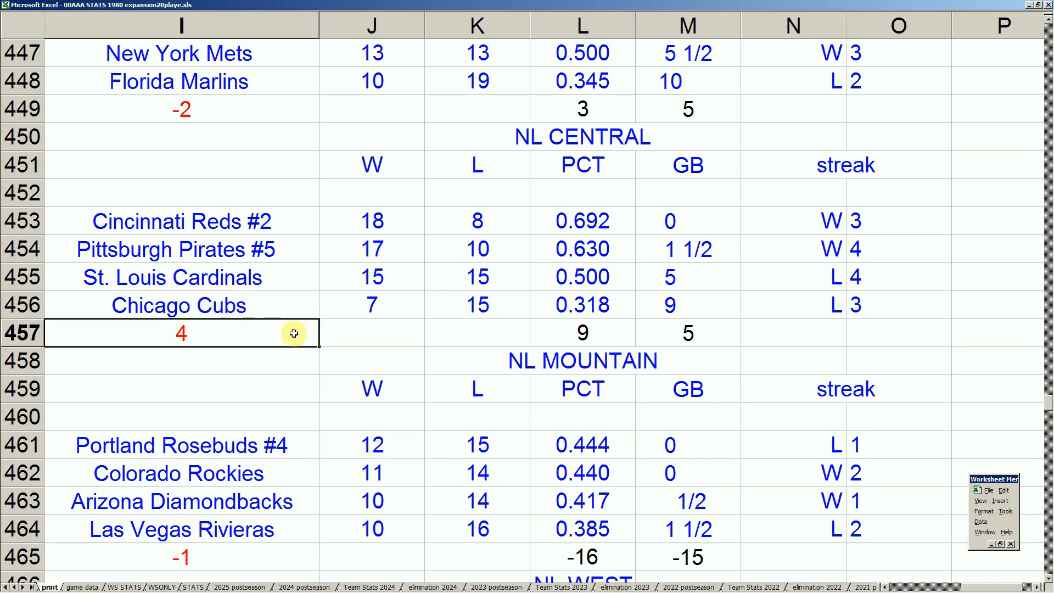
Go back over the AL East and AL North standings, checking the win and loss records
key(Left)
key(Left)
key(Left)
key(Left)
key(Left)
key(Left)
key(Left)
key(Left)
key(Up)
key(Up)
key(Up)
key(Up)
key(Up)
key(Up)
key(Up)
key(Up)
key(Up)
key(Up)
key(Up)
key(Up)
key(Up)
key(Up)
key(Up)
key(Up)
key(Up)
key(Up)
key(Up)
key(Up)
key(Up)
key(Up)
key(Up)
key(Up)
key(Up)
key(Up)
key(Up)
key(Up)
key(Up)
key(Up)
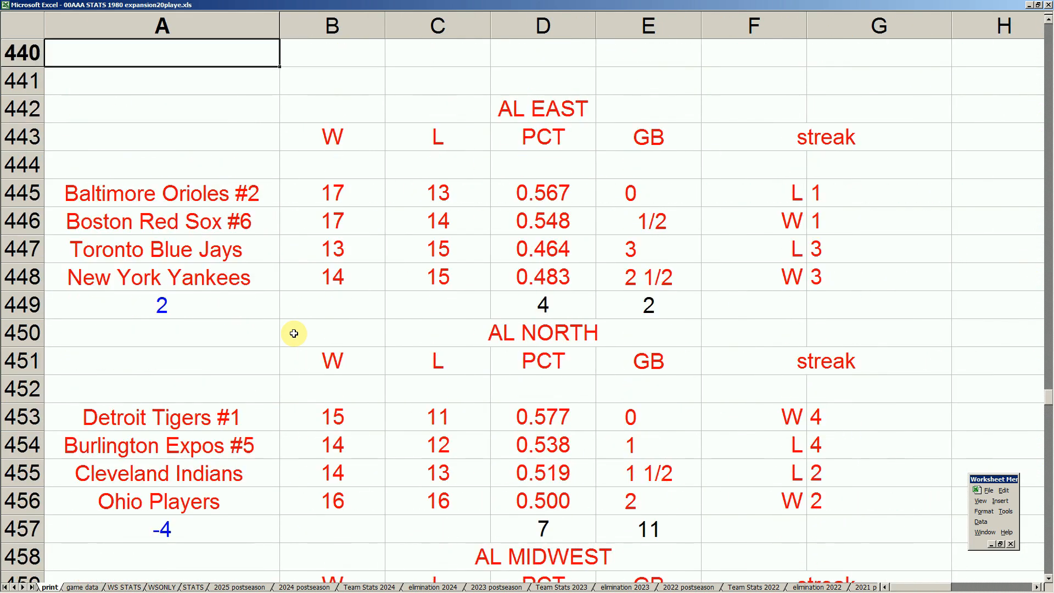
Compare the NL East and NL Central standings down to the Chicago Cubs' losses
key(Right)
key(Right)
key(Right)
key(Right)
key(Right)
key(Right)
key(Right)
key(Right)
key(Right)
key(Right)
key(Right)
key(Right)
key(Down)
key(Down)
key(Down)
key(Down)
key(Down)
key(Down)
key(Down)
key(Down)
key(Down)
key(Down)
key(Down)
key(Down)
key(Down)
key(Down)
key(Down)
key(Down)
key(Left)
key(Left)
key(Left)
key(Left)
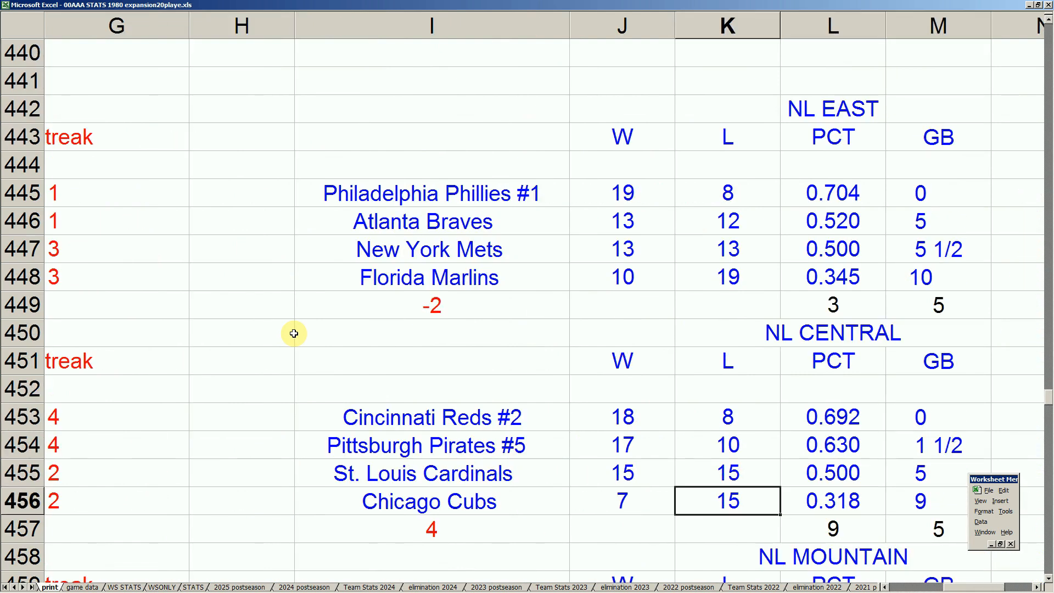
Examine the NL Central win and loss records, and continue to the NL Mountain teams below
key(Right)
key(Right)
key(Right)
key(Left)
key(Left)
key(Left)
key(Up)
key(Up)
key(Down)
key(Down)
key(Right)
key(Left)
key(Down)
key(Down)
key(Down)
key(Down)
key(Down)
key(Down)
key(Down)
key(Down)
key(Down)
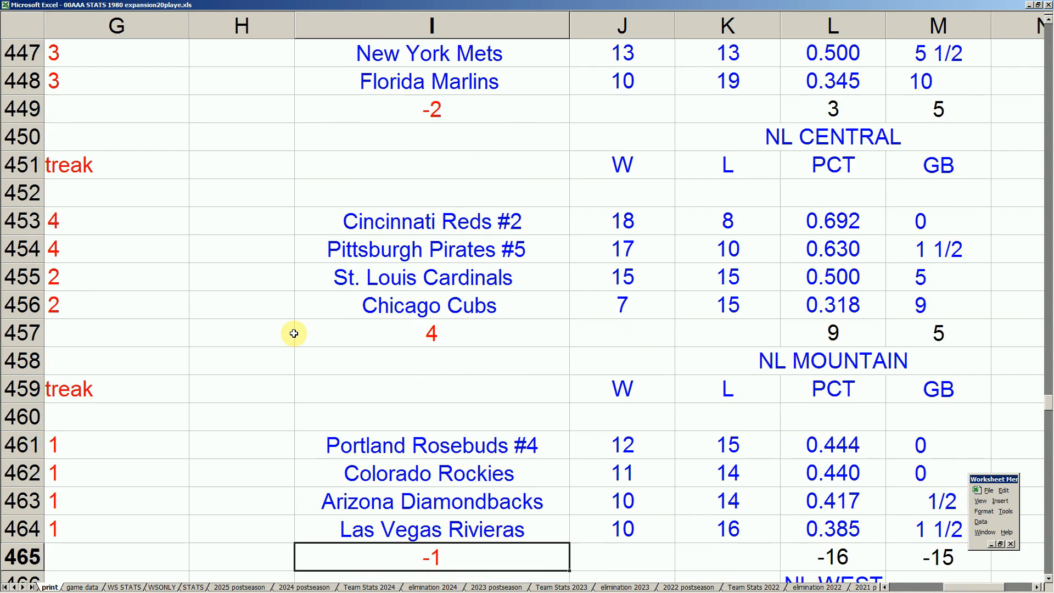
Examine the NL West standings, and bring up the AL Midwest and AL West standings in the same rows
key(Down)
key(Down)
key(Down)
key(Down)
key(Down)
key(Down)
key(Down)
key(Down)
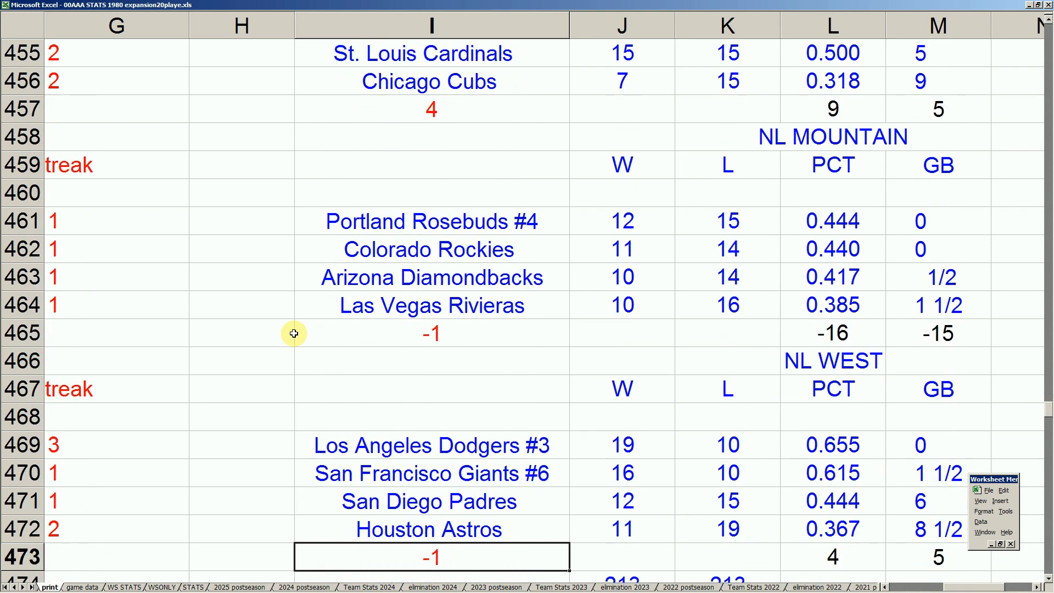
key(Up)
key(Left)
key(Left)
key(Left)
key(Left)
key(Left)
key(Left)
key(Left)
key(Left)
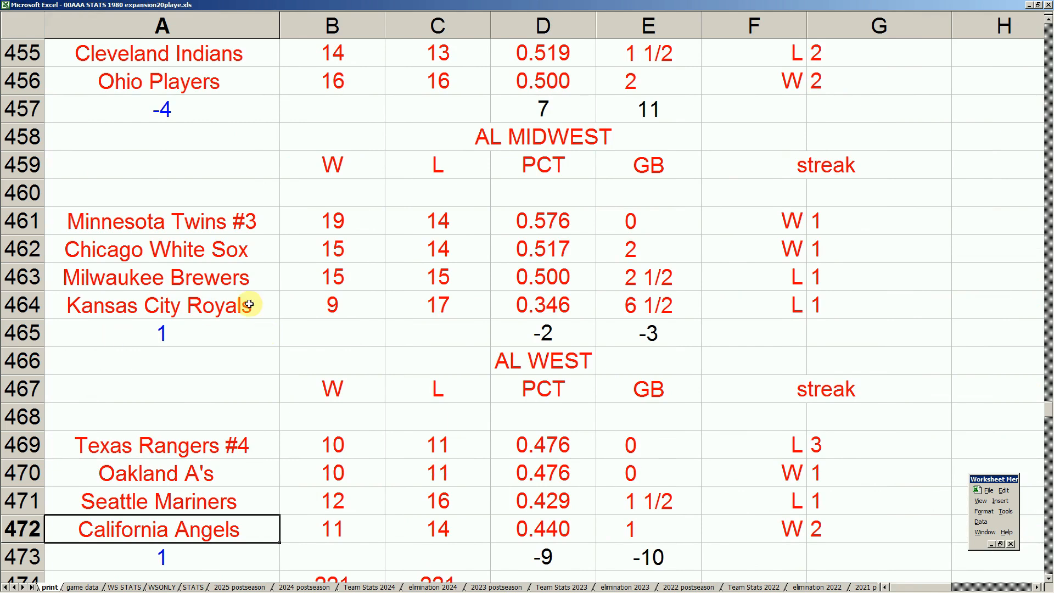
Switch to the game 435 scoresheet, roll the dice for the Reds' leadoff batter, and record ₩53 in inning 1
click(269, 588)
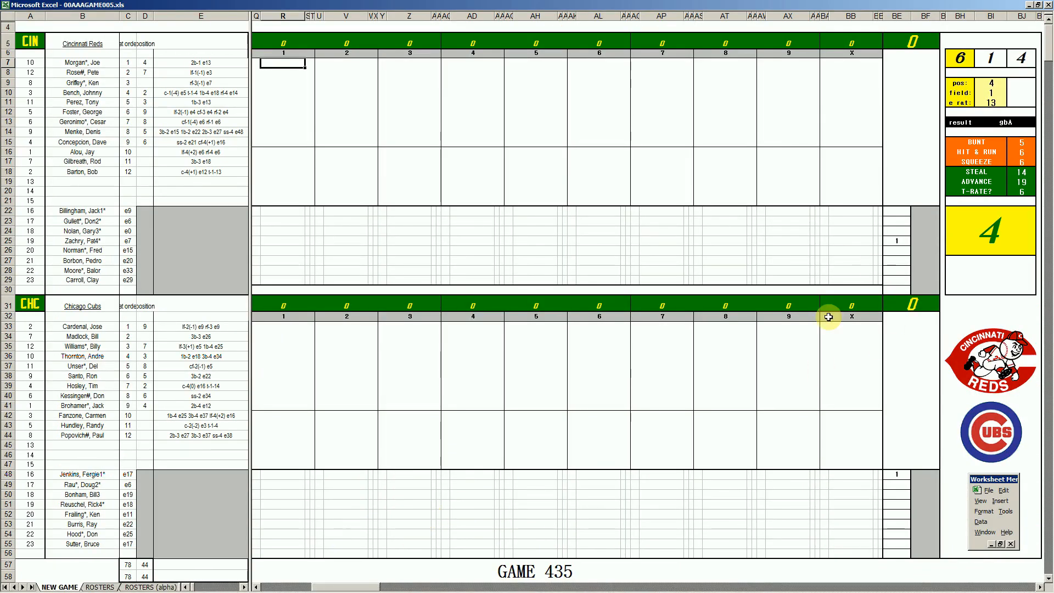
click(892, 237)
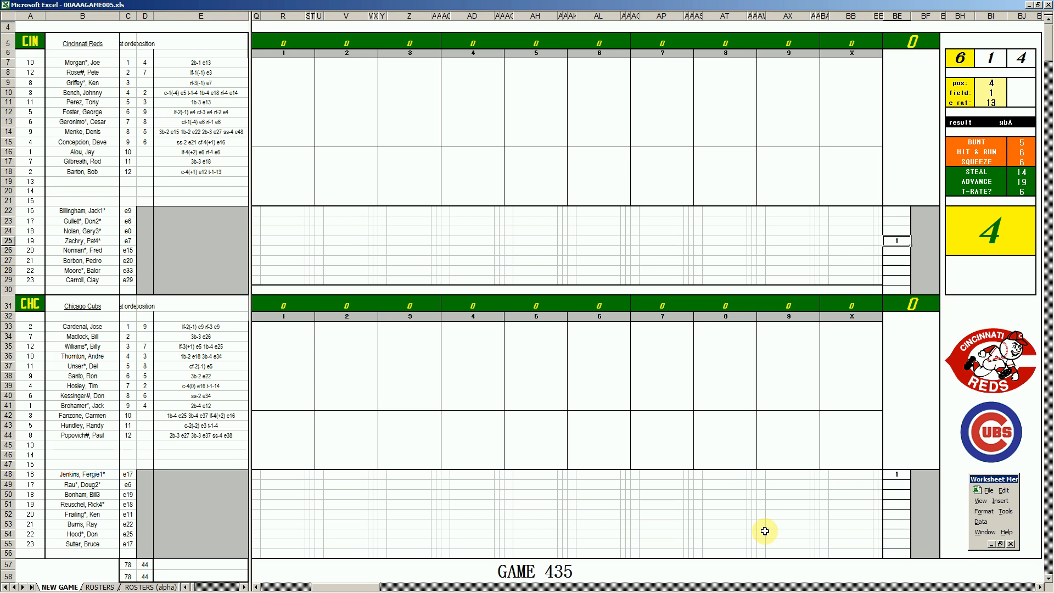
click(286, 63)
key(F9)
key(F9)
key(F9)
key(F9)
key(F9)
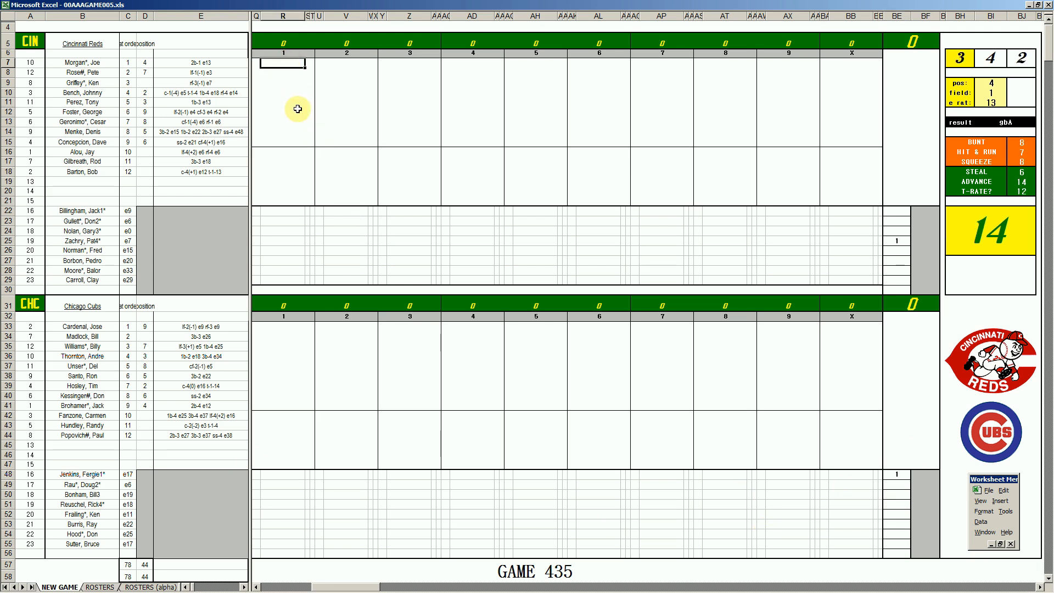
key(F9)
key(F9)
key(F9)
key(F9)
text(#53)
key(Return)
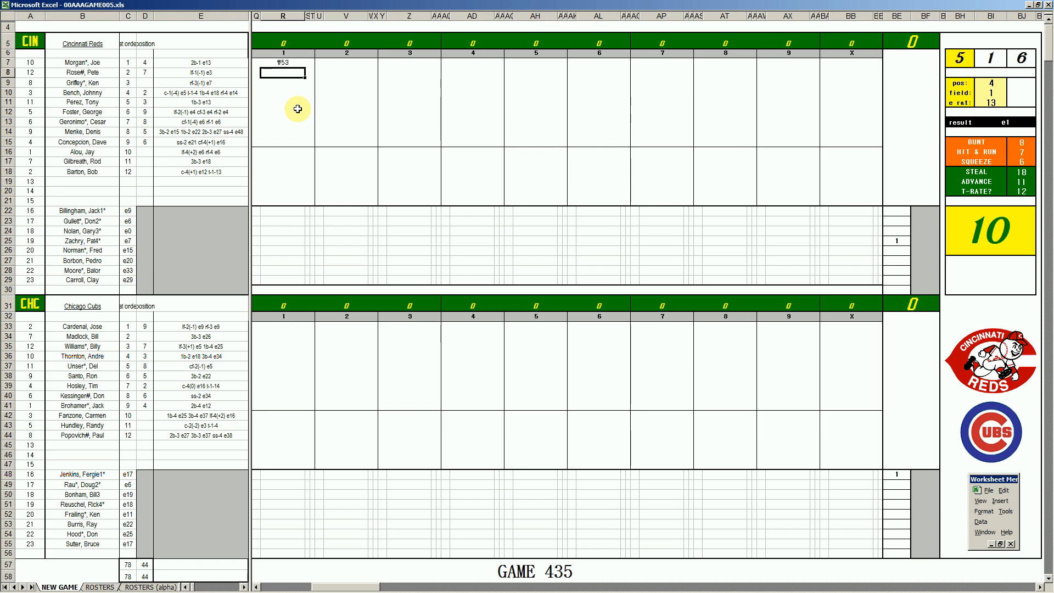
Record k for the Reds' second batter and ₩33 for the third batter in inning 1
text(k)
key(Return)
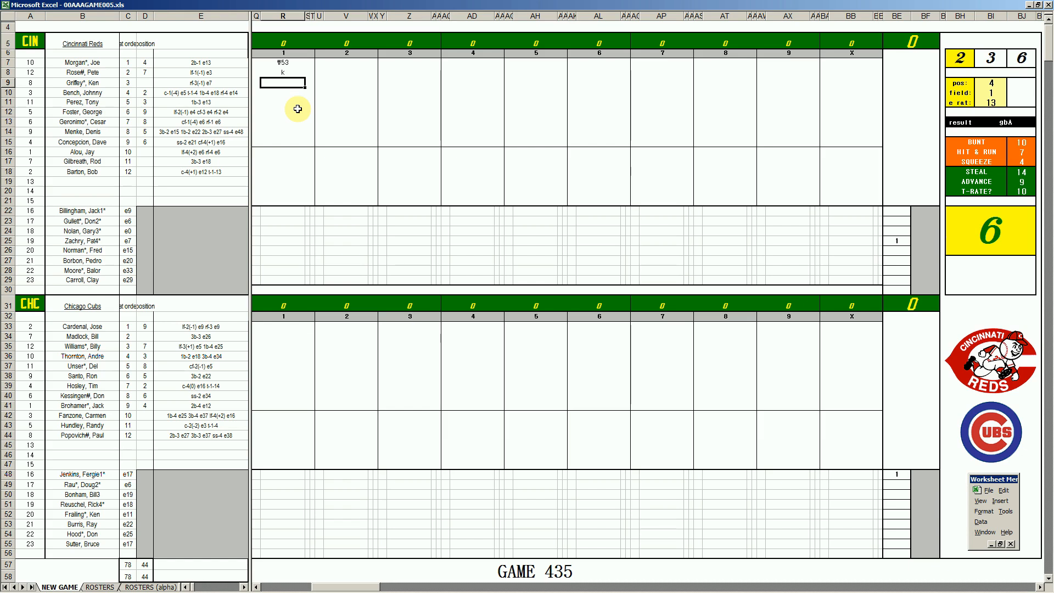
text(#33)
Set the fielding play to position 2 with error rating 5, and record ₩2 for the Cubs' leadoff batter in inning 1
click(287, 328)
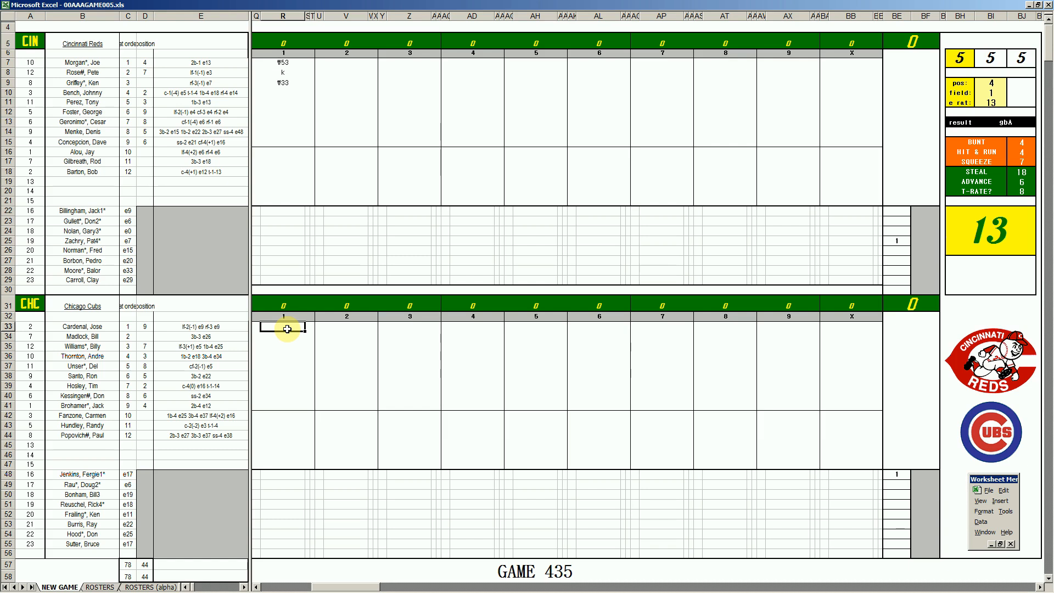
key(ctrl+p)
text(2)
key(Return)
key(Return)
text(5)
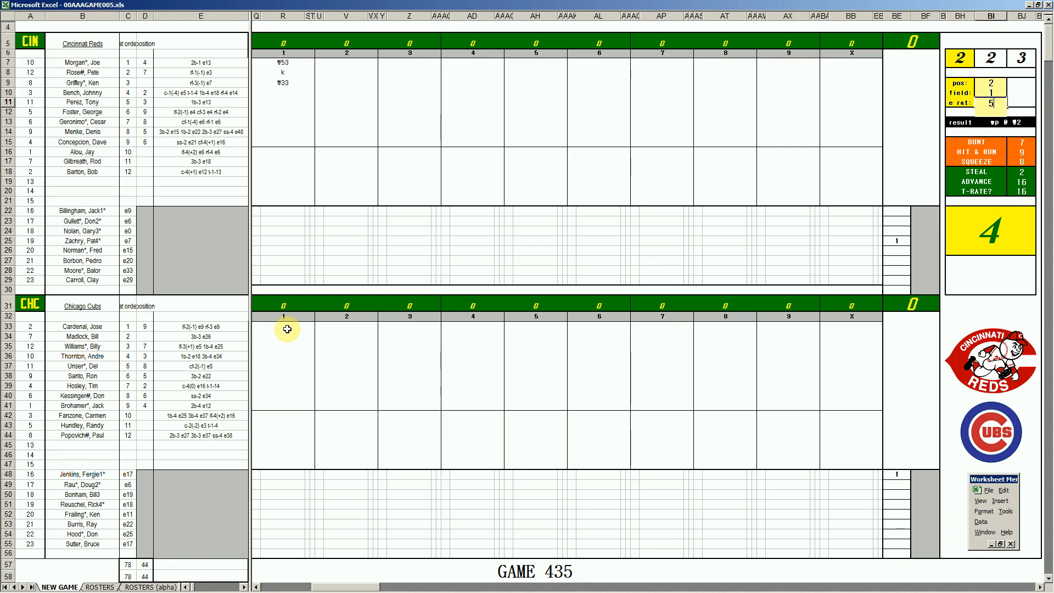
key(Return)
click(278, 329)
text(\)
text(2)
key(Return)
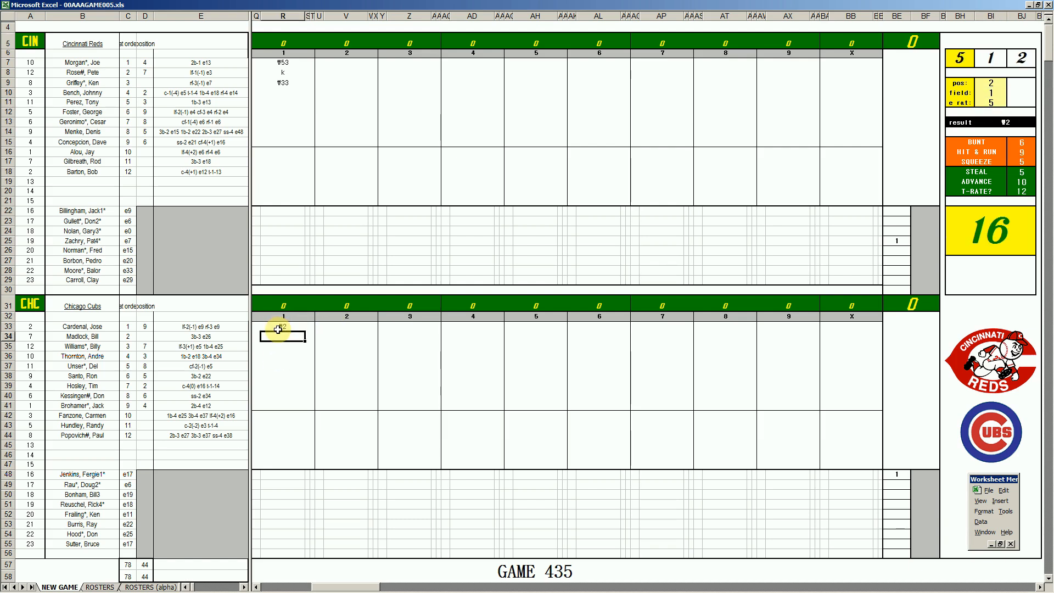
Set the fielding play to position 9, field 2 and error rating 4, and record ₩9 for the Cubs' second batter
key(ctrl+q)
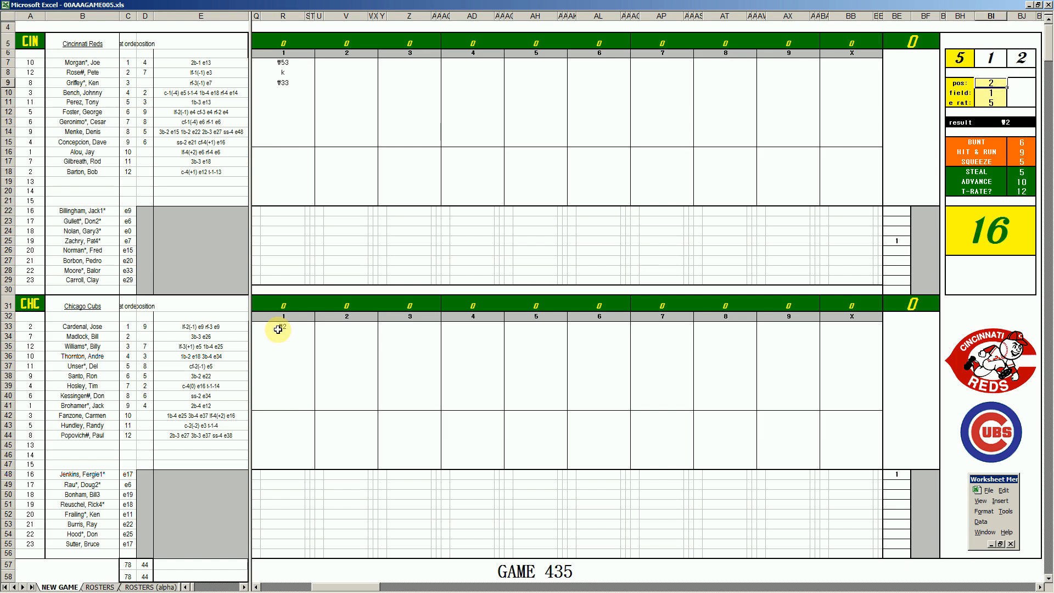
text(9)
key(Return)
text(2)
key(Return)
text(4)
key(Return)
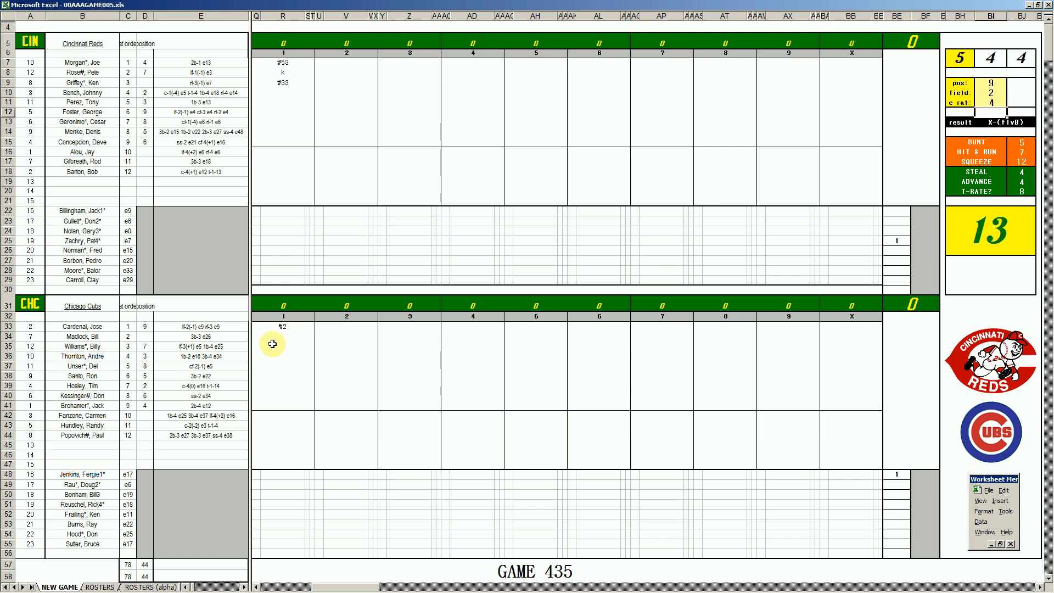
click(284, 337)
text(#9)
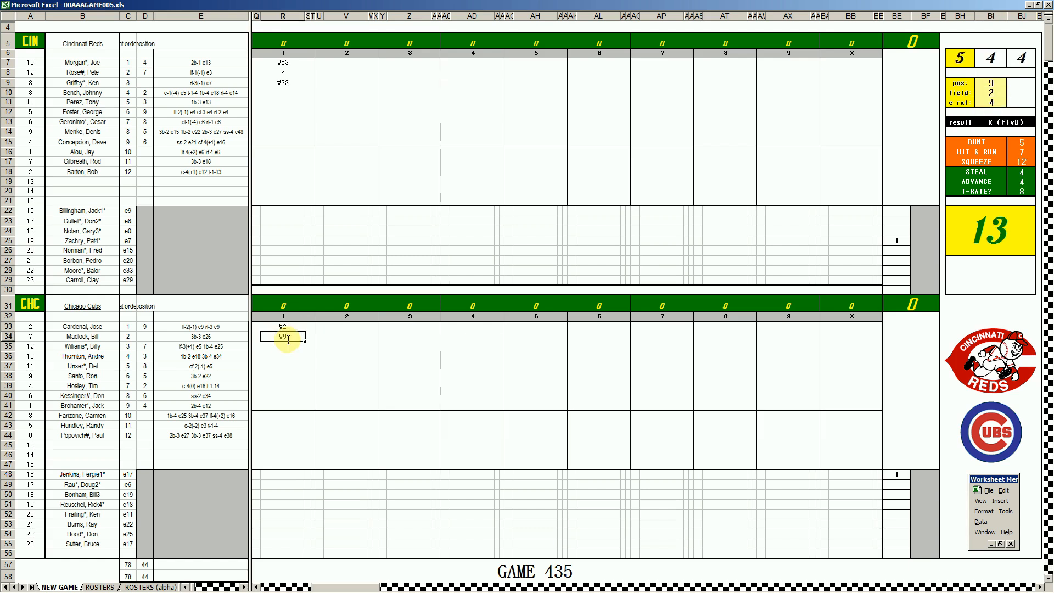
key(Return)
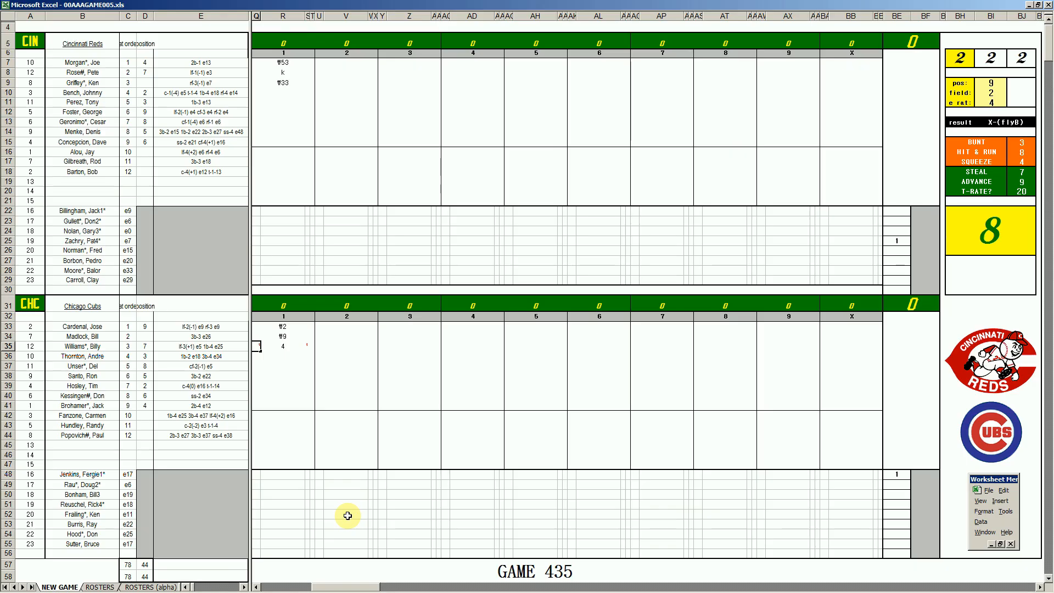
Record 4 for the Cubs' third batter and 1 for each of the fourth and fifth batters in inning 1
text(4)
key(Return)
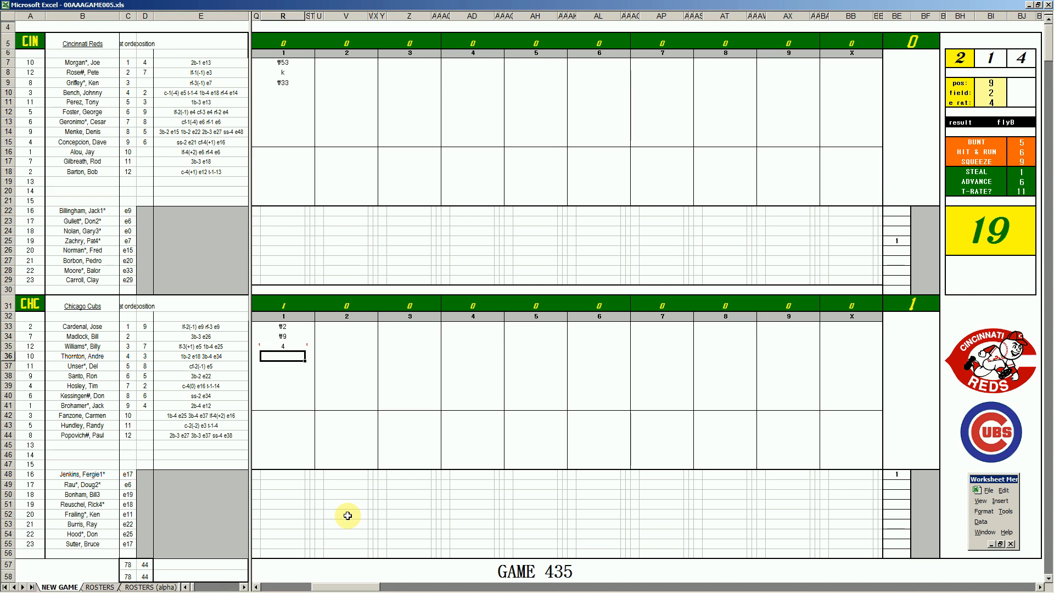
text(1)
key(Return)
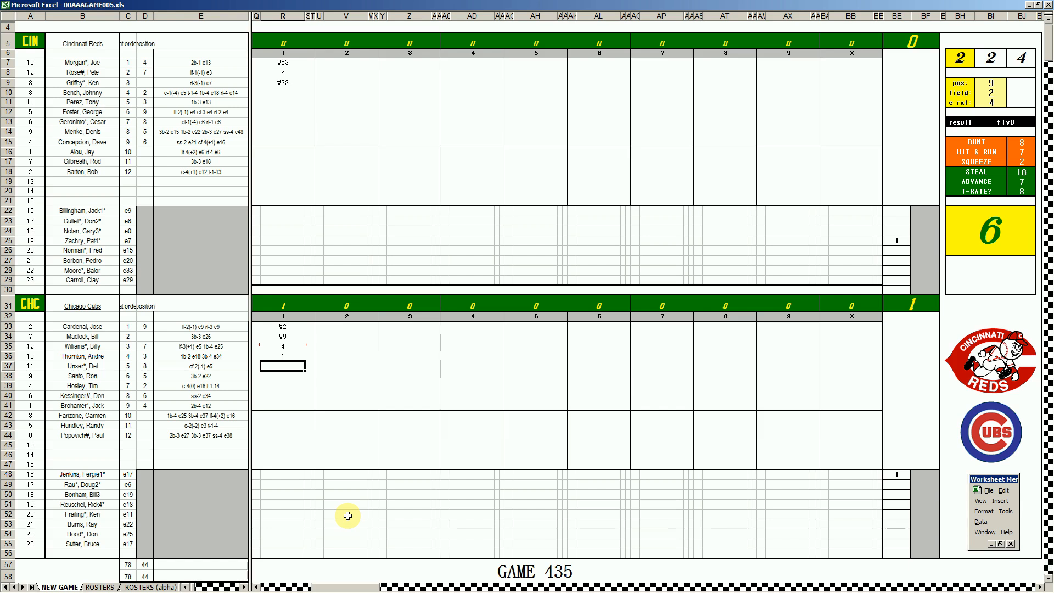
text(1)
key(Return)
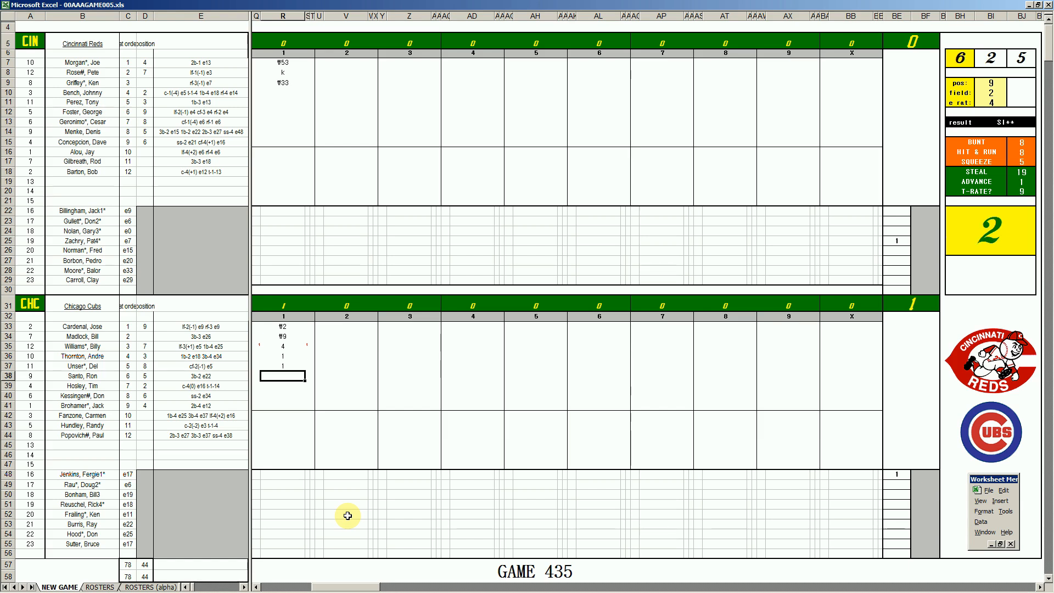
Record 1 with one RBI for the Cubs' sixth batter, and mark a run for the fourth batter
text(1)
key(Right)
text(1)
key(Left)
key(Left)
key(Up)
key(Up)
text(1)
key(Return)
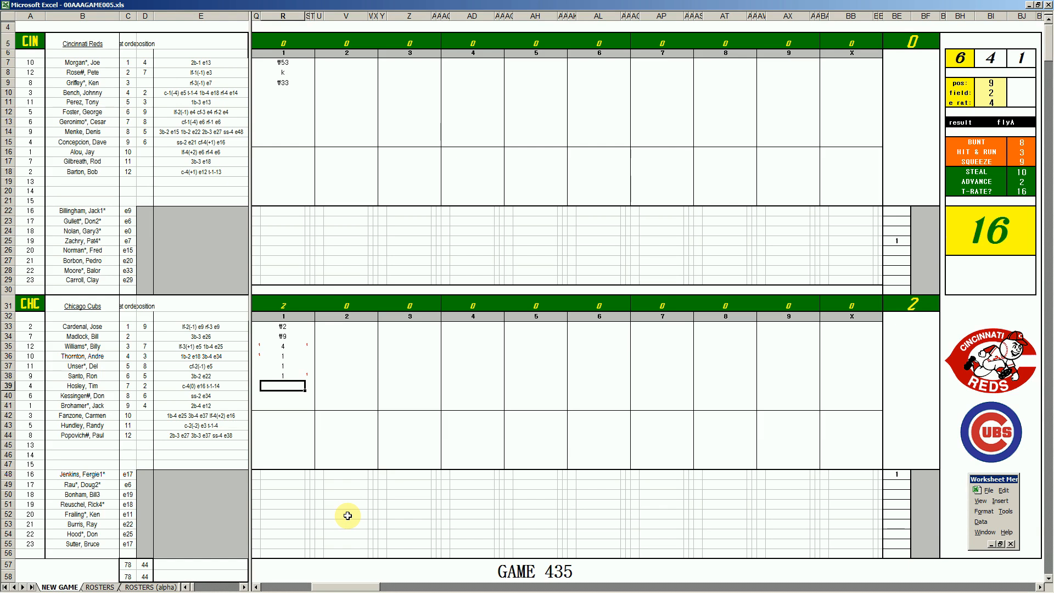
Record 1 with one RBI for the Cubs' seventh and eighth batters, marking runs for the fifth and sixth batters
text(1)
key(Return)
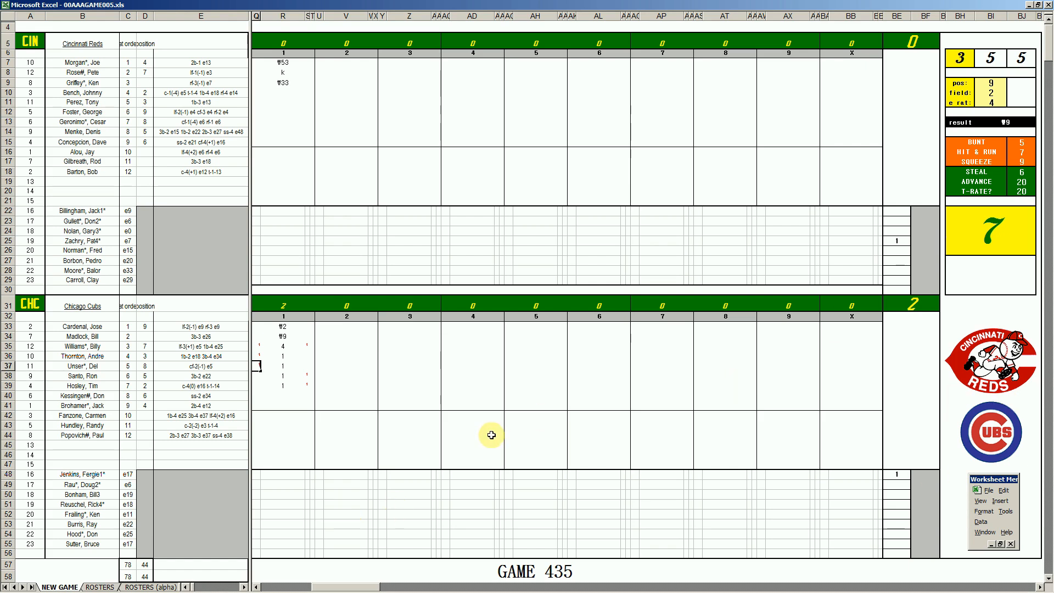
key(Return)
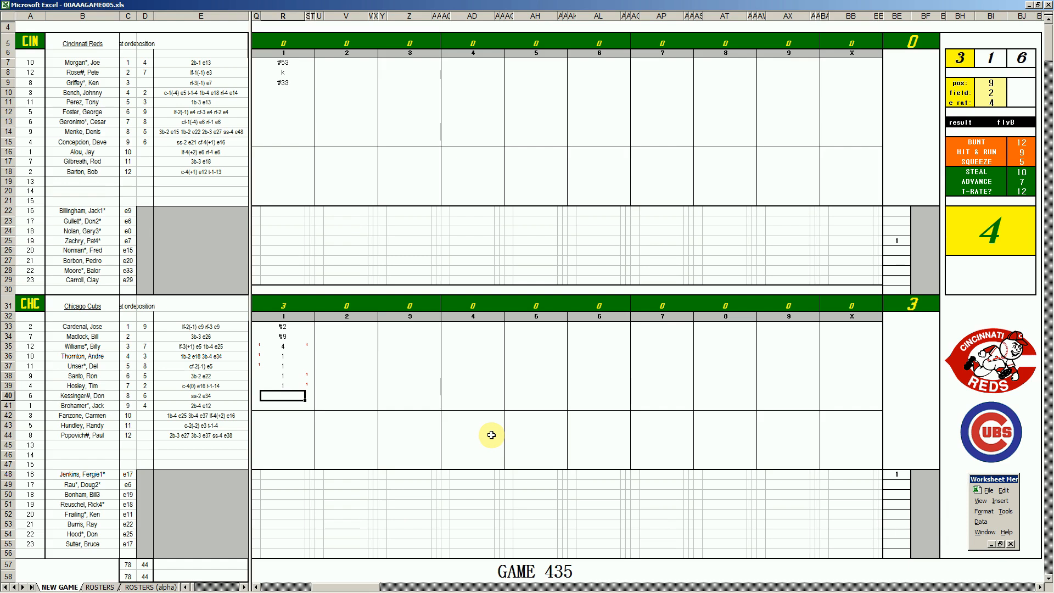
text(1)
key(Return)
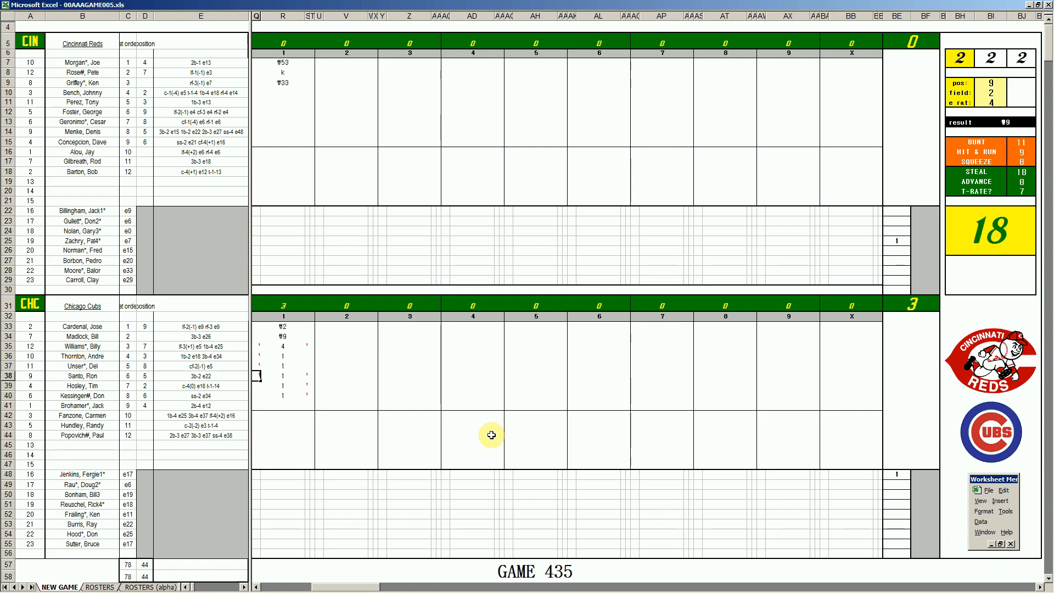
text(1)
key(Return)
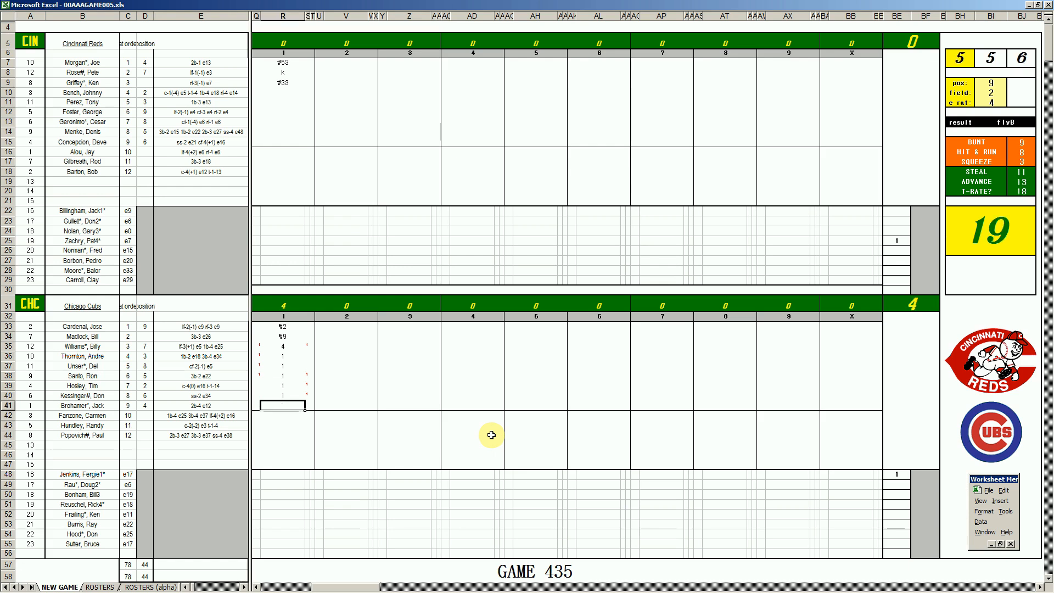
Using position 1 for the fielding play, record 1 for the Cubs' ninth batter and ₩3 in the leadoff batter's inning 2 cell
key(ctrl+q)
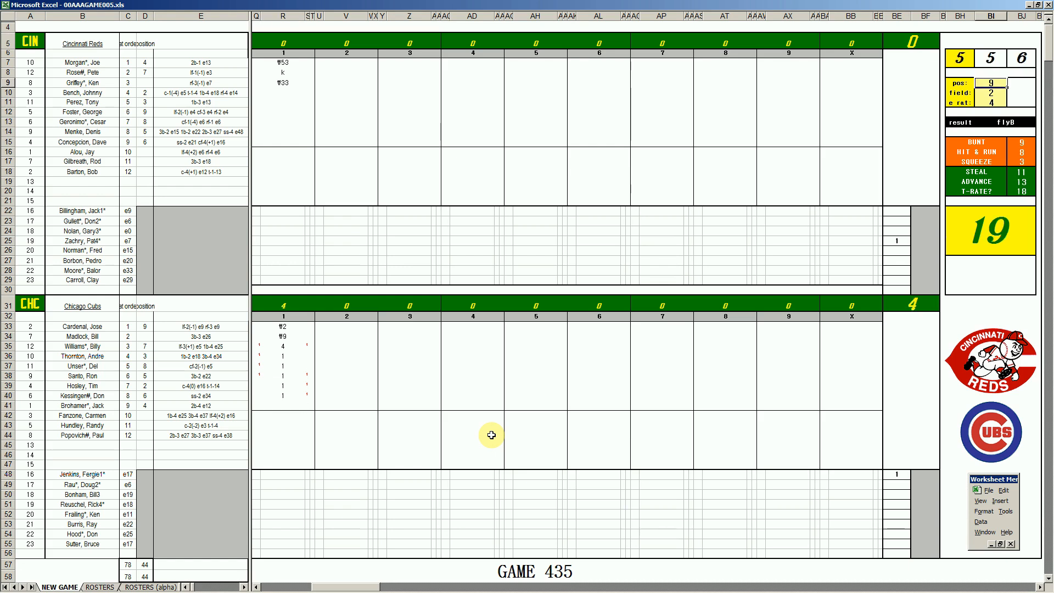
text(1)
key(Return)
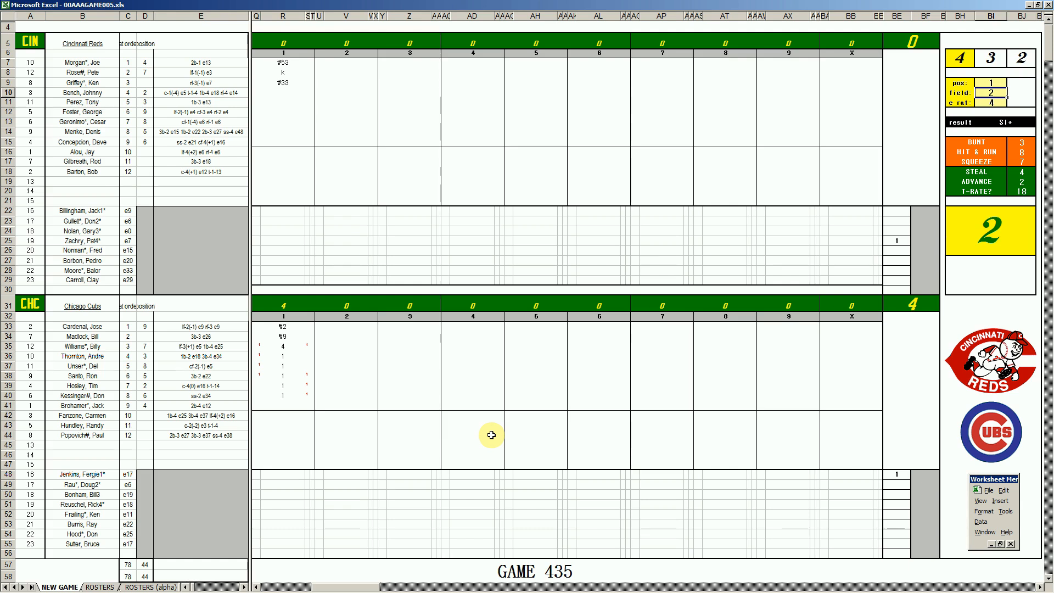
click(282, 405)
text(1)
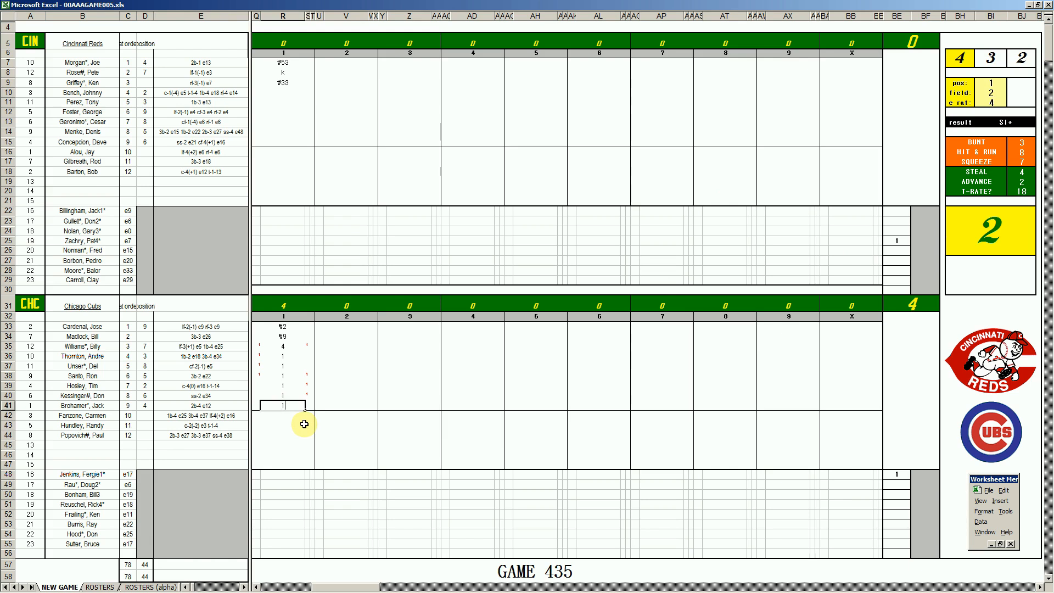
click(348, 328)
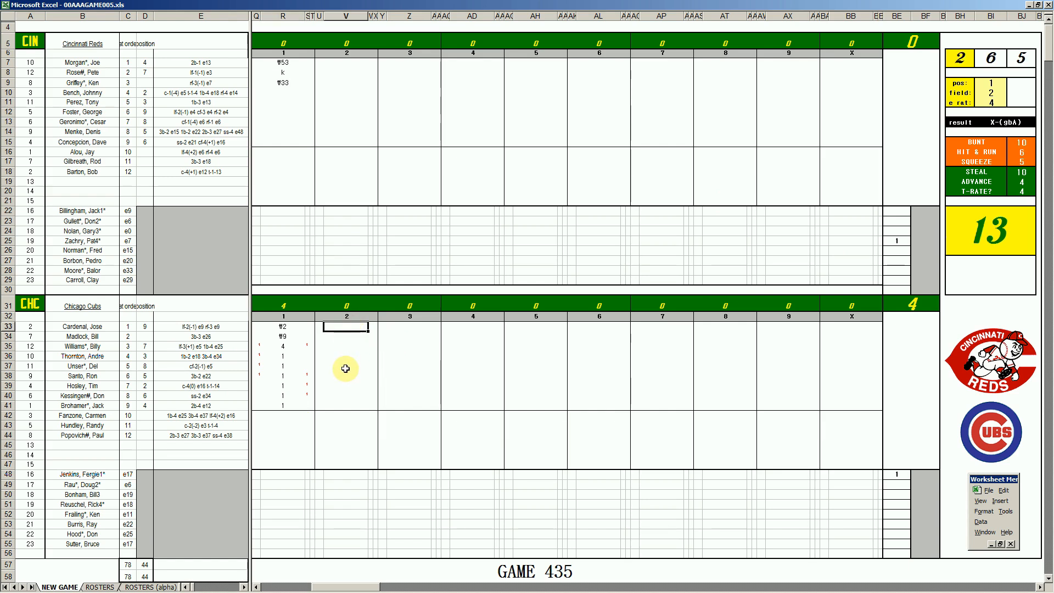
text(#3)
Record ₩63, ₩7 and ₩63 for the Reds' fourth, fifth and sixth batters in inning 2
click(340, 94)
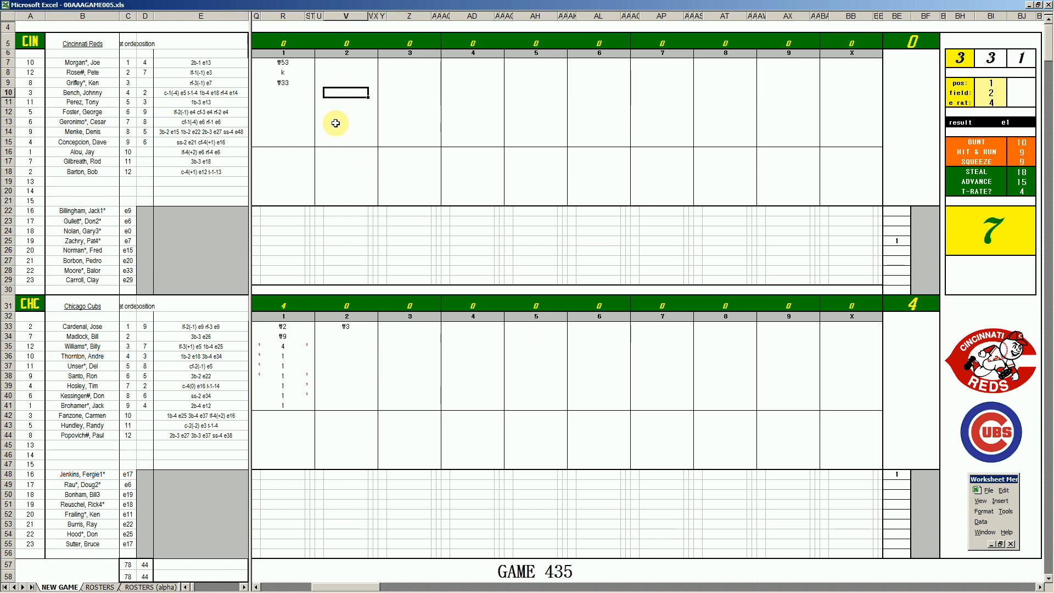
text(\63)
key(Return)
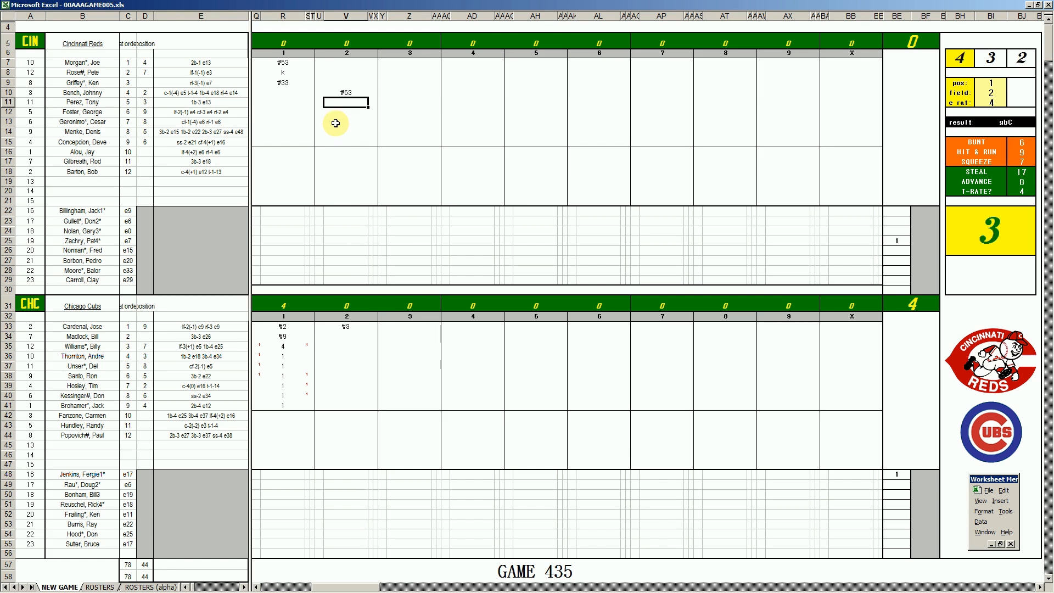
text(\7)
key(Return)
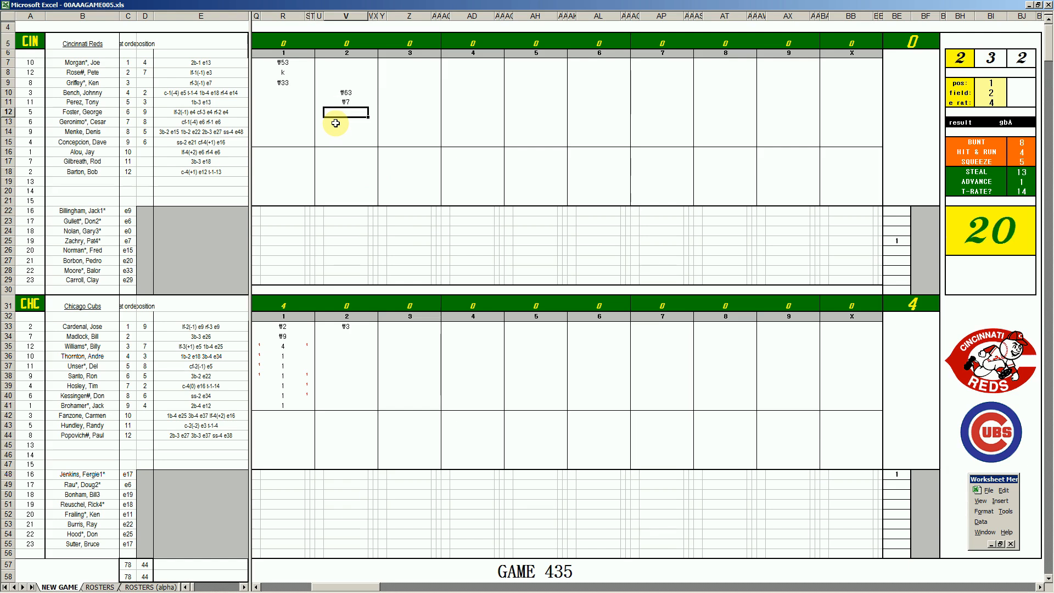
text(\63)
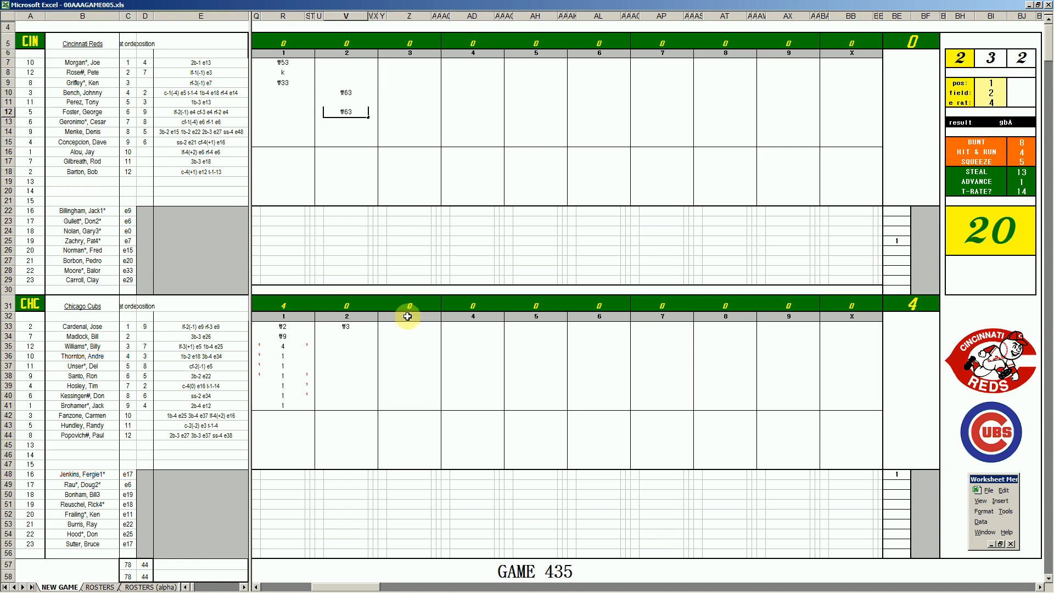
Record ₩53, ₩13, 1 and ₩8 for the Cubs' second through fifth batters in inning 2
click(362, 339)
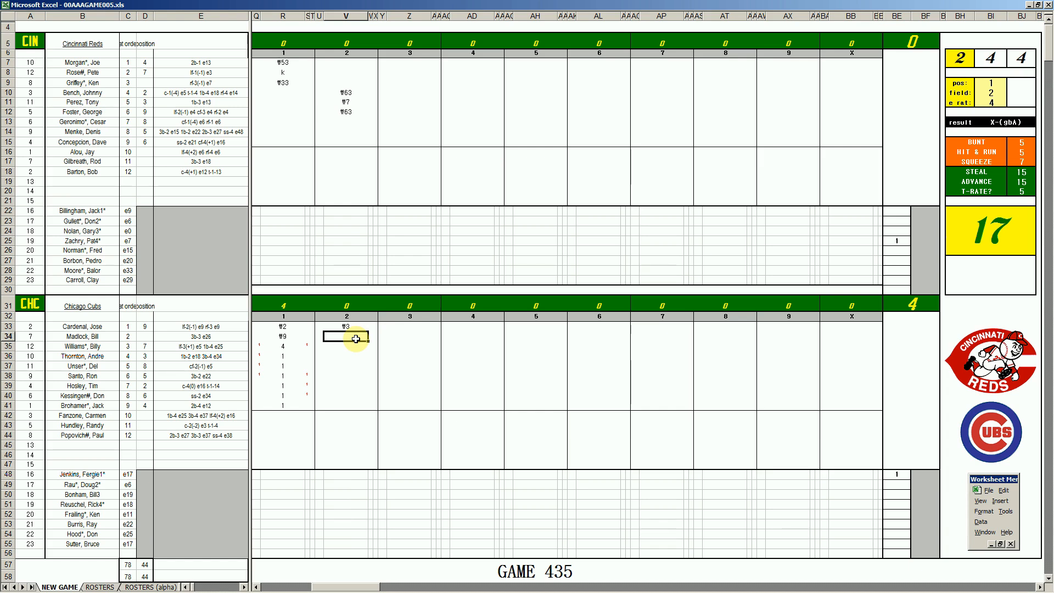
text(\53)
key(Return)
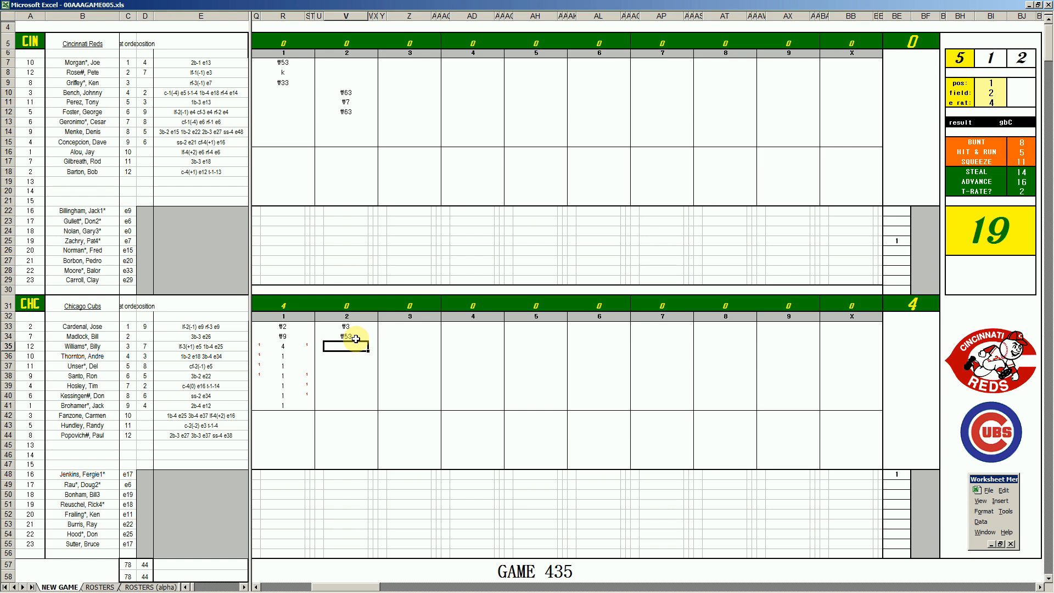
text(\13)
key(Return)
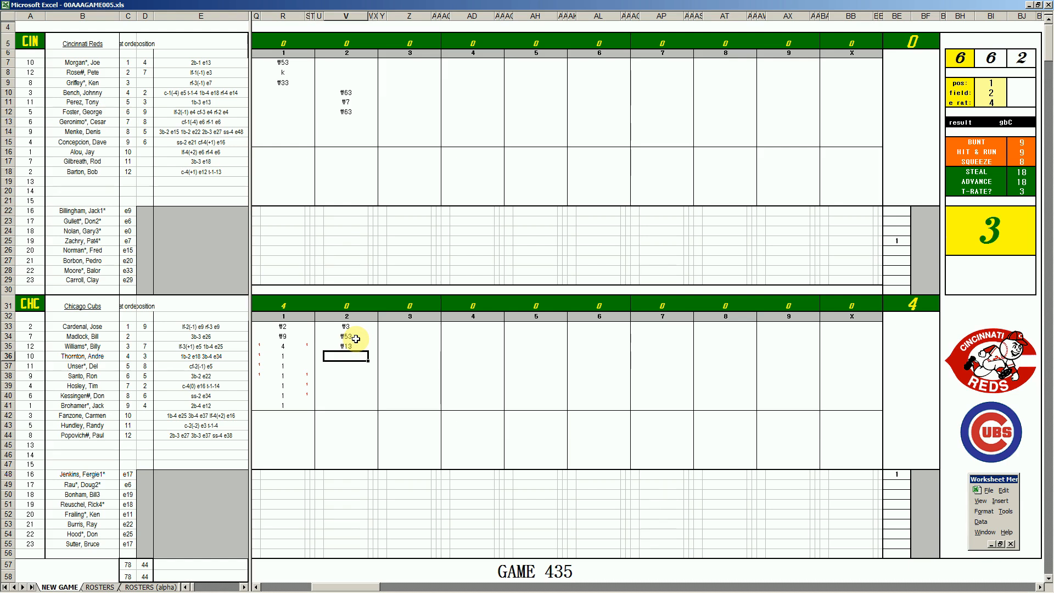
text(1)
key(Return)
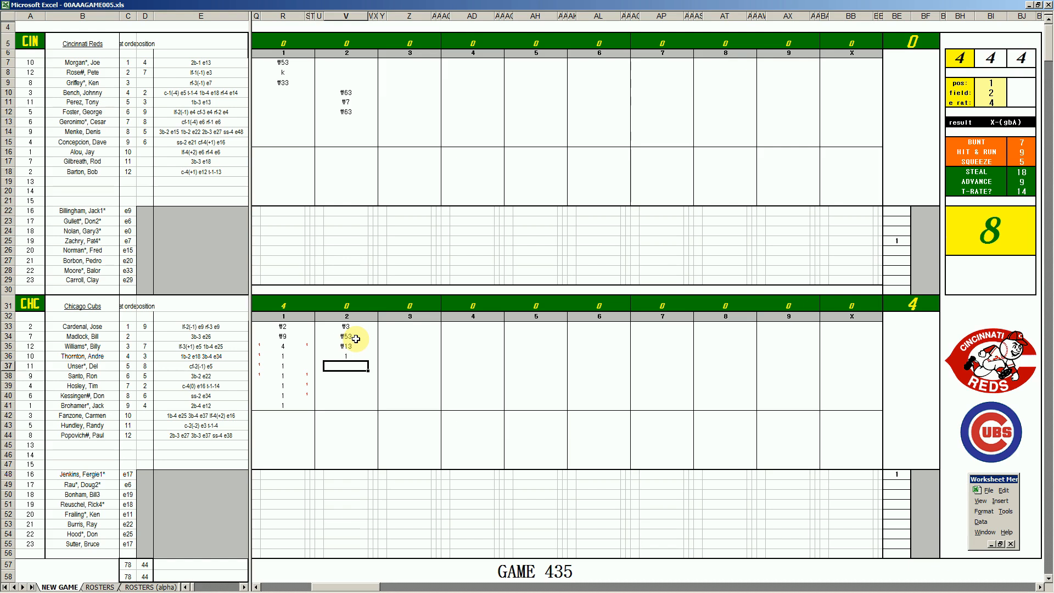
text(#8)
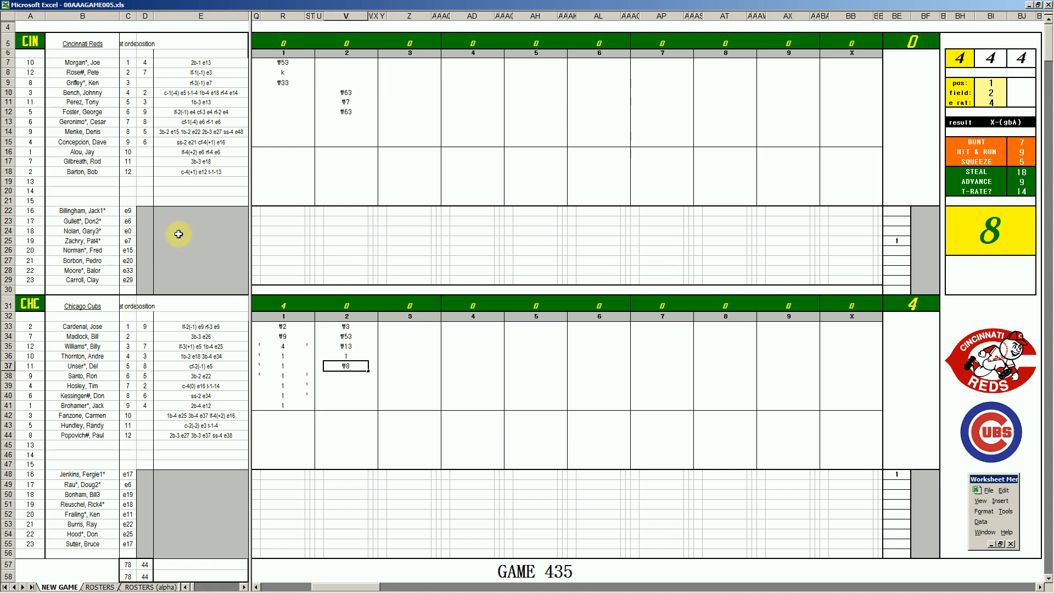
Record ₩4 for the Reds' seventh batter and ₩63 for the eighth batter in inning 3
click(404, 123)
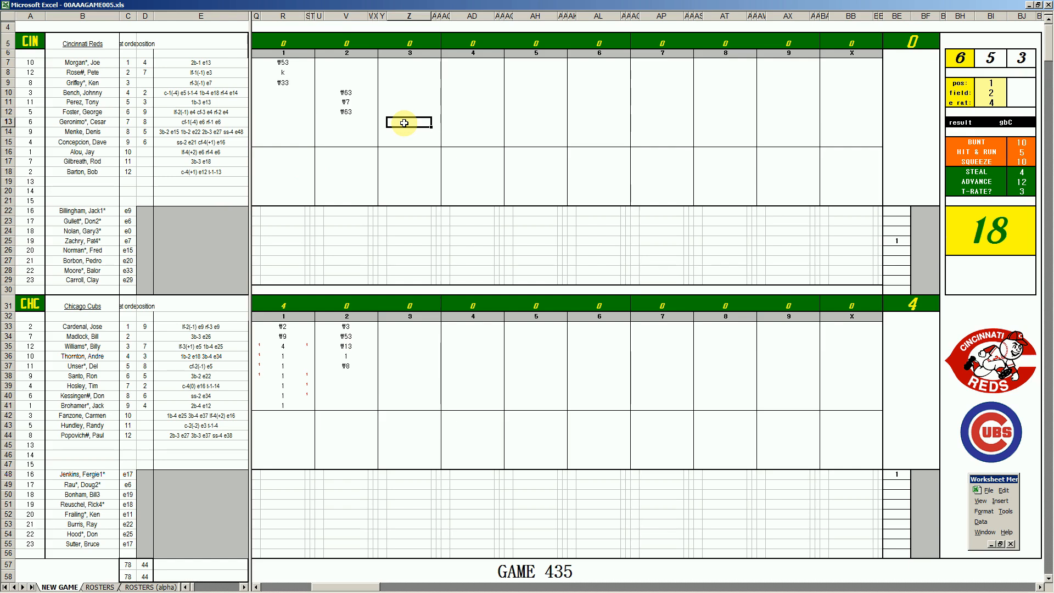
text(#4)
key(Return)
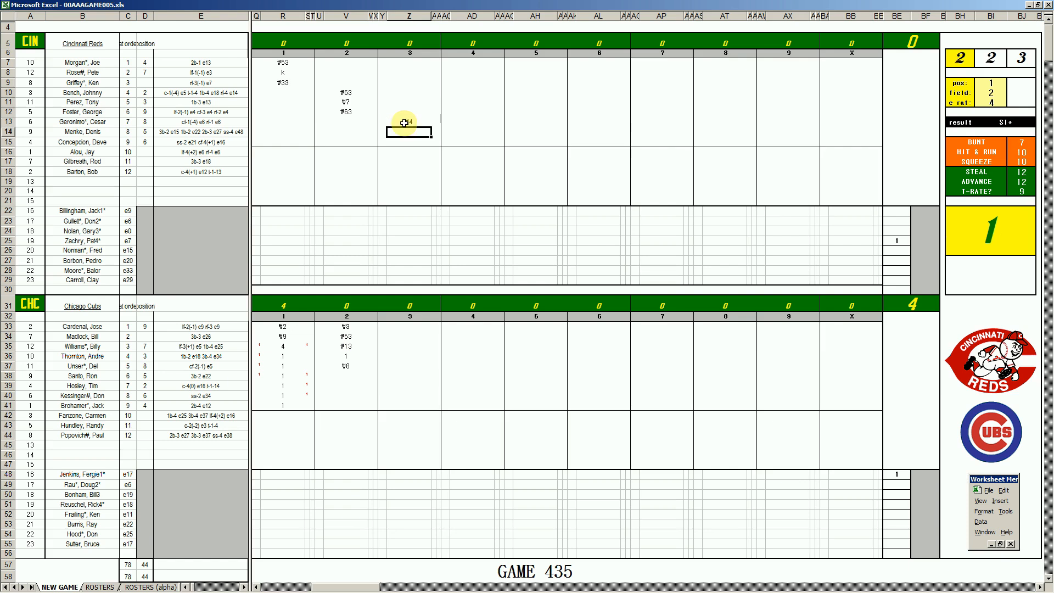
text(#63)
key(Return)
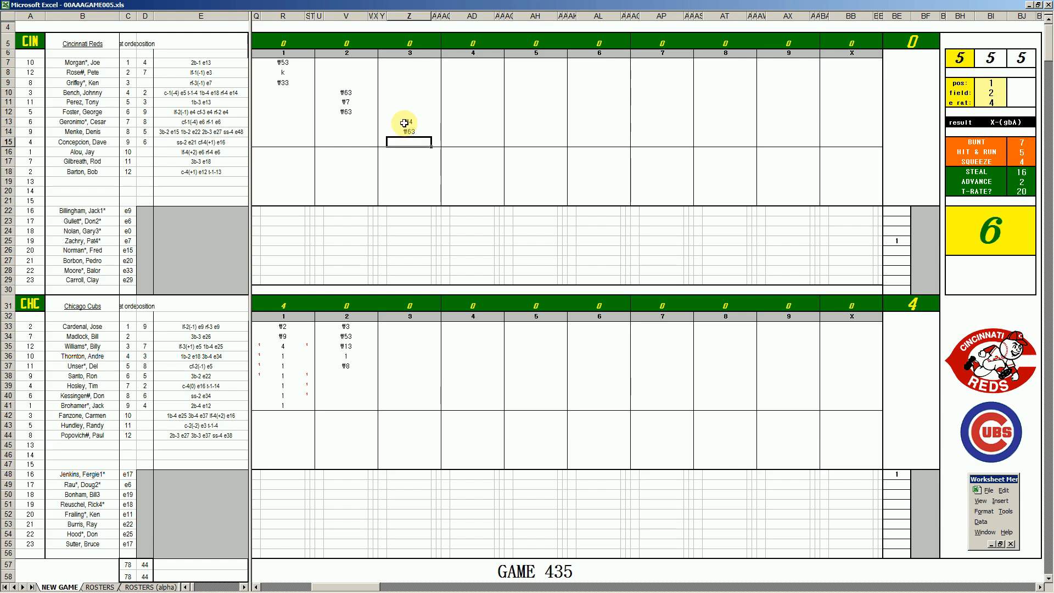
Using position 2, field 4 and error rating 16 for the fielding play, record ₩2 for the Reds' ninth batter in inning 3
key(ctrl+f)
text(2)
key(Return)
text(4)
key(Return)
text(16)
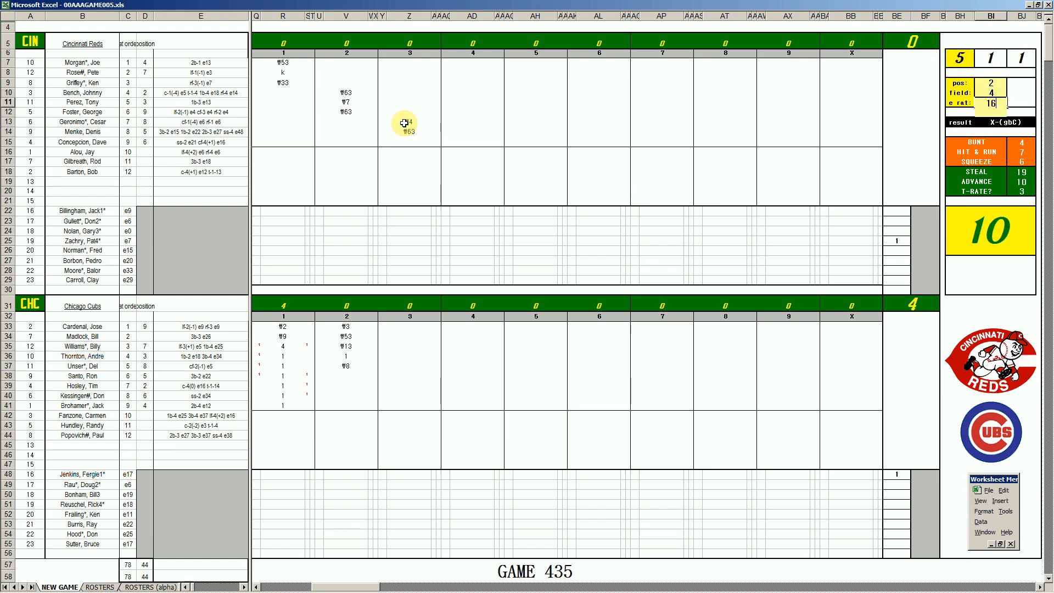
key(Return)
click(420, 140)
text(\2)
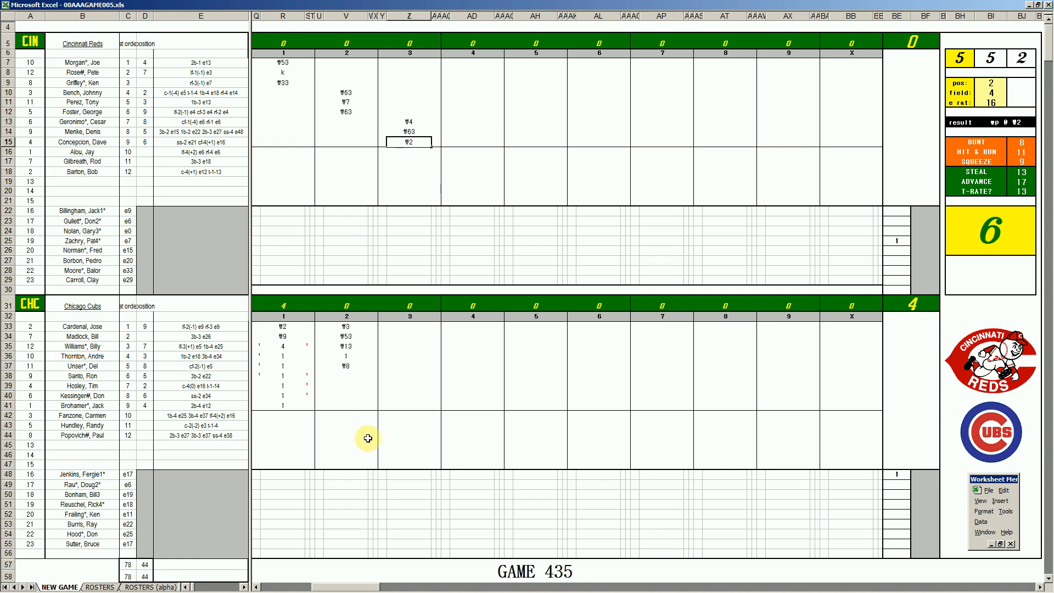
In inning 3, record 8, 8, ₩8 and ₩8 for the Cubs' sixth through ninth batters and ₩2 for the leadoff batter
click(406, 376)
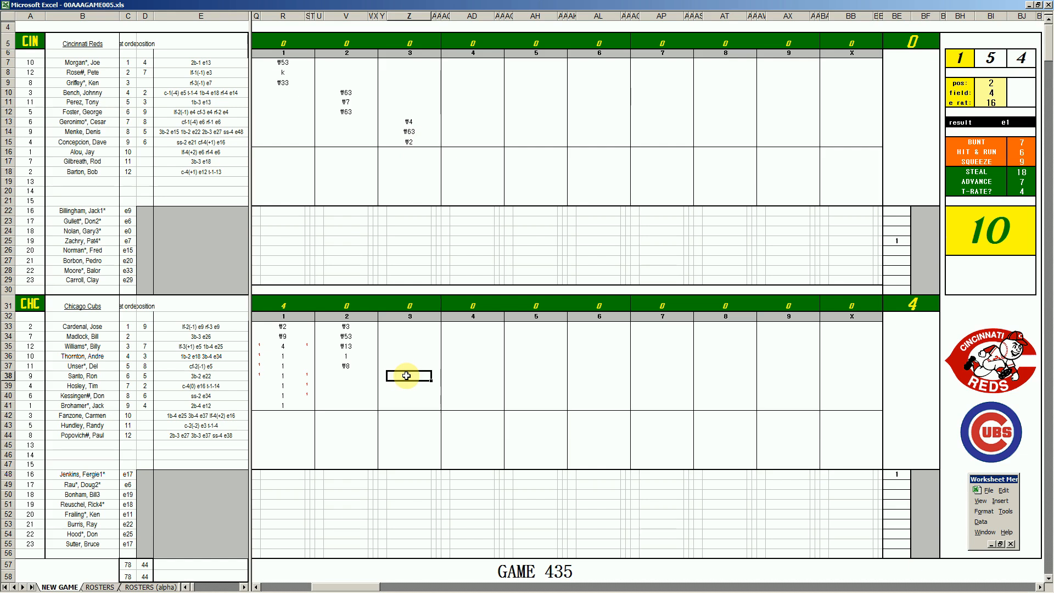
key(Return)
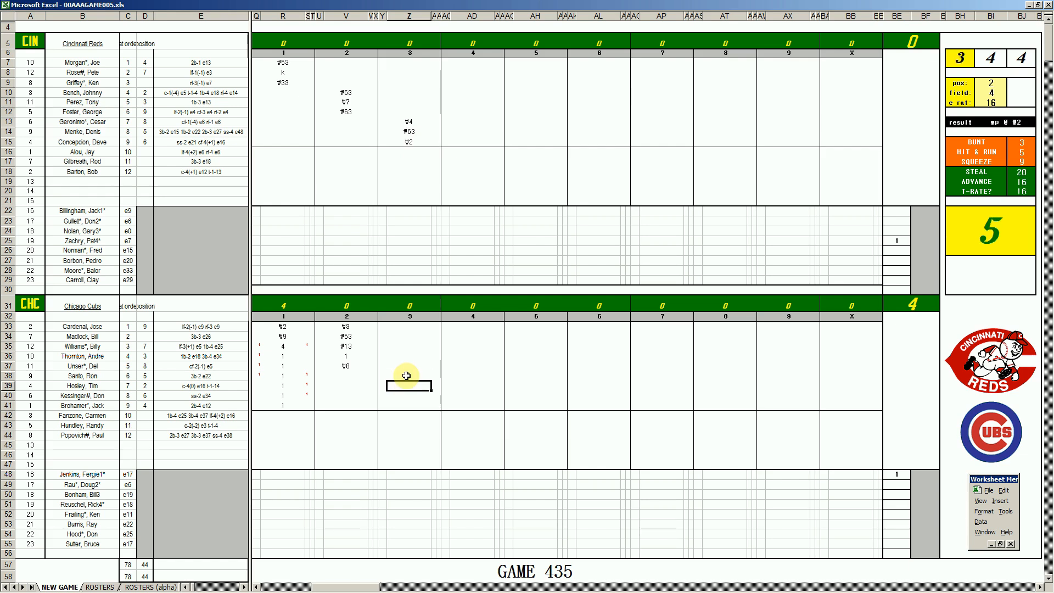
text(8)
key(Return)
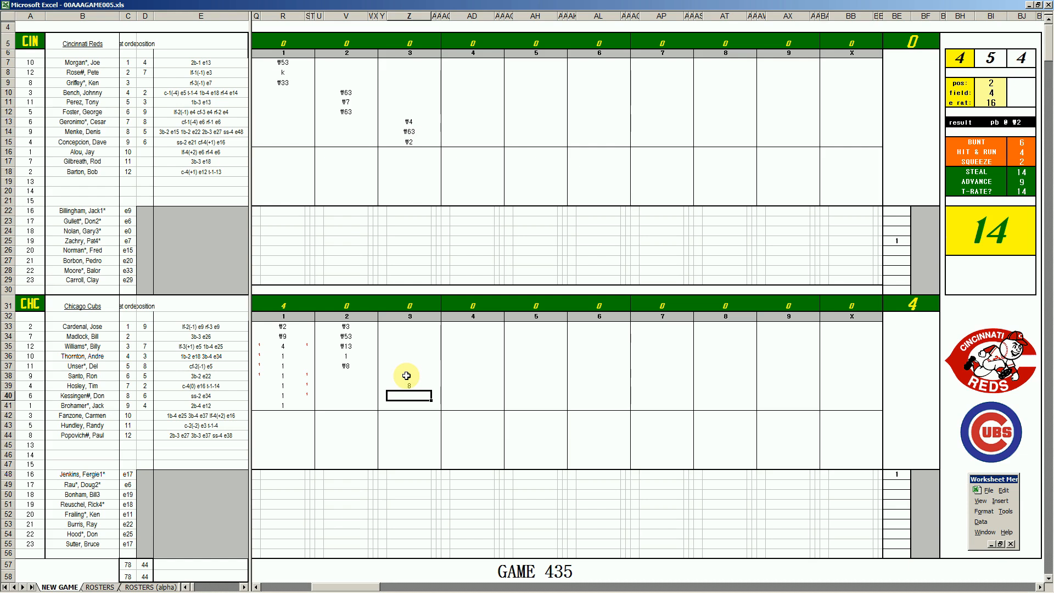
text(\8)
key(Return)
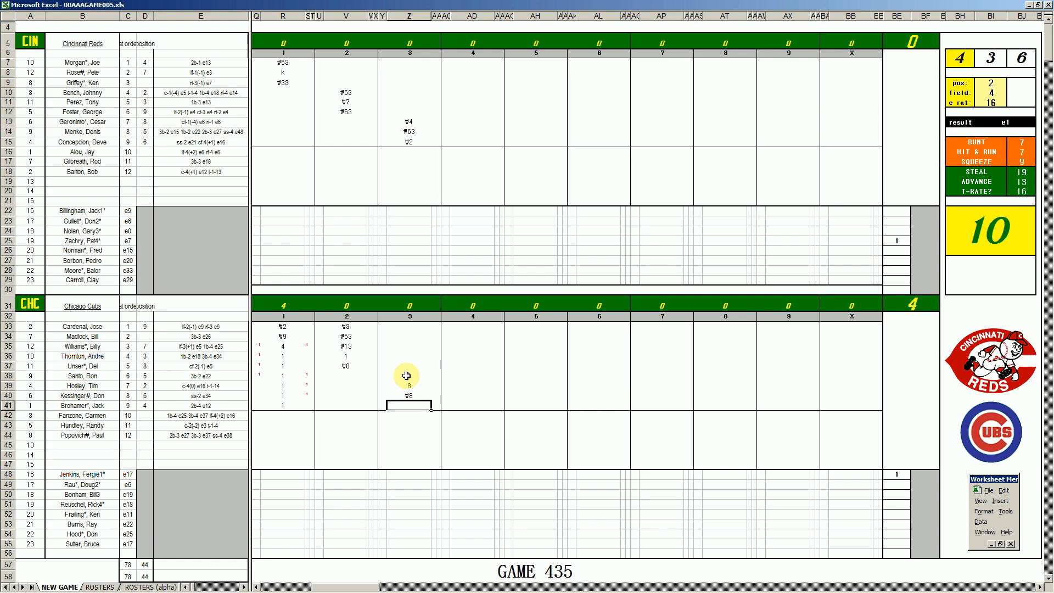
text(\8)
key(Return)
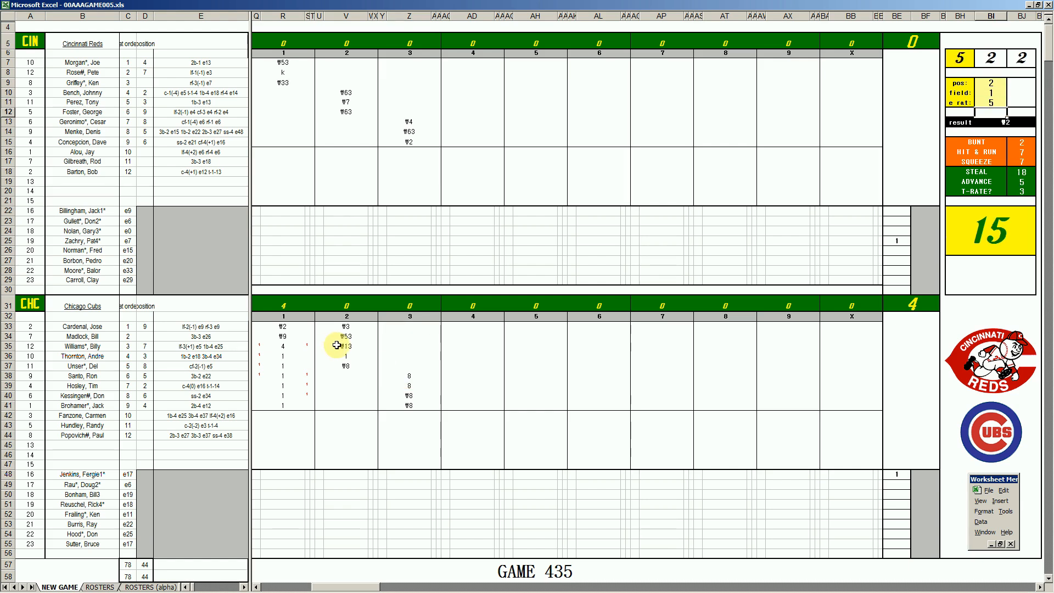
click(407, 326)
text(#2)
Record ₩33, ₩7 and ₩8 for the Reds' first three batters in inning 4
click(467, 63)
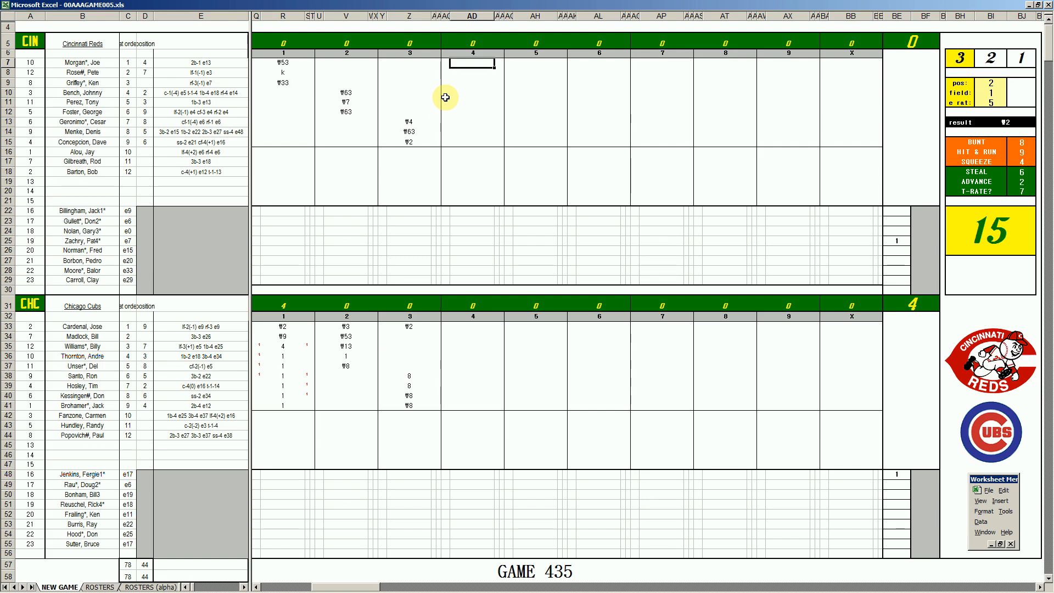
text(#33)
key(Return)
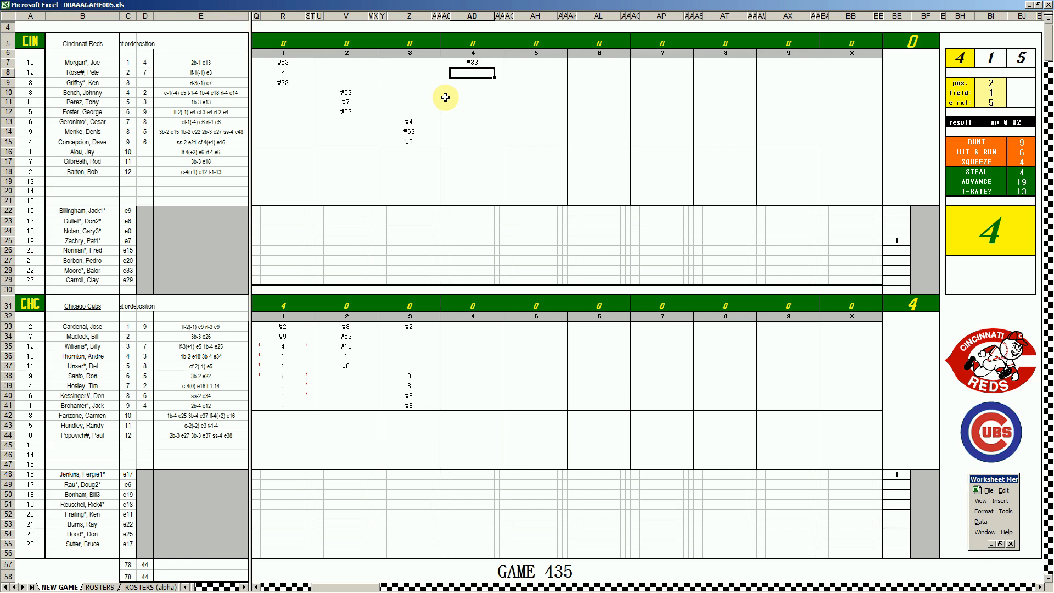
text(#7)
key(Return)
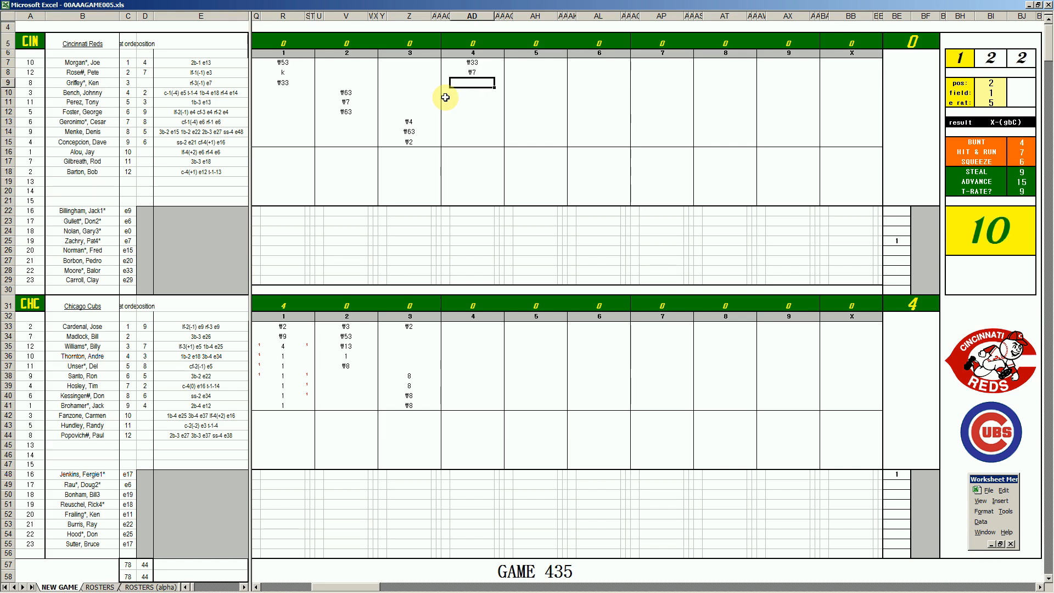
text(#8)
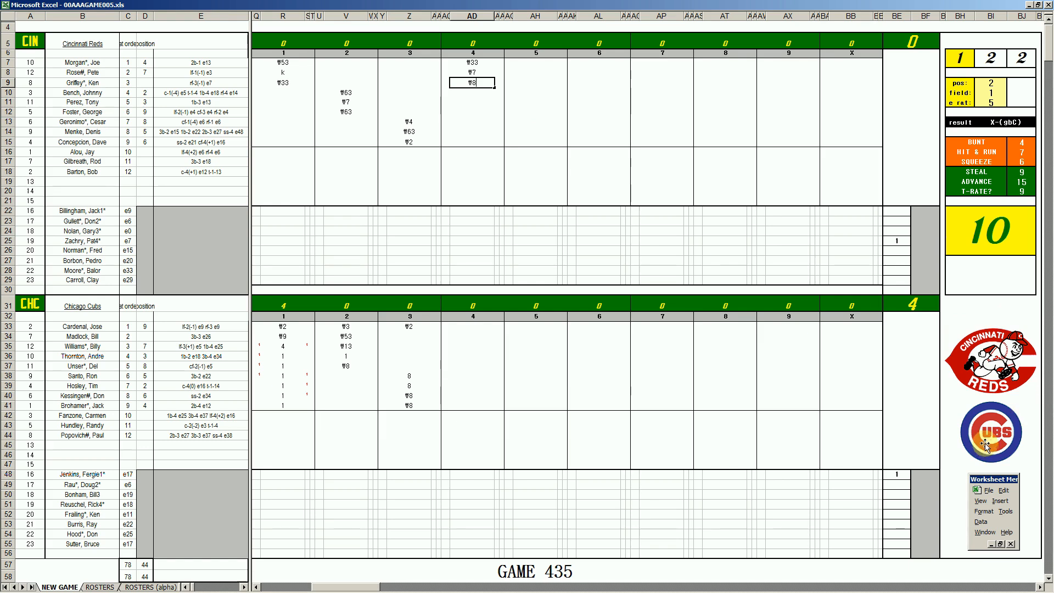
Record ₩63, k and ₩8 for the Cubs' second, third and fourth batters in inning 4
click(480, 339)
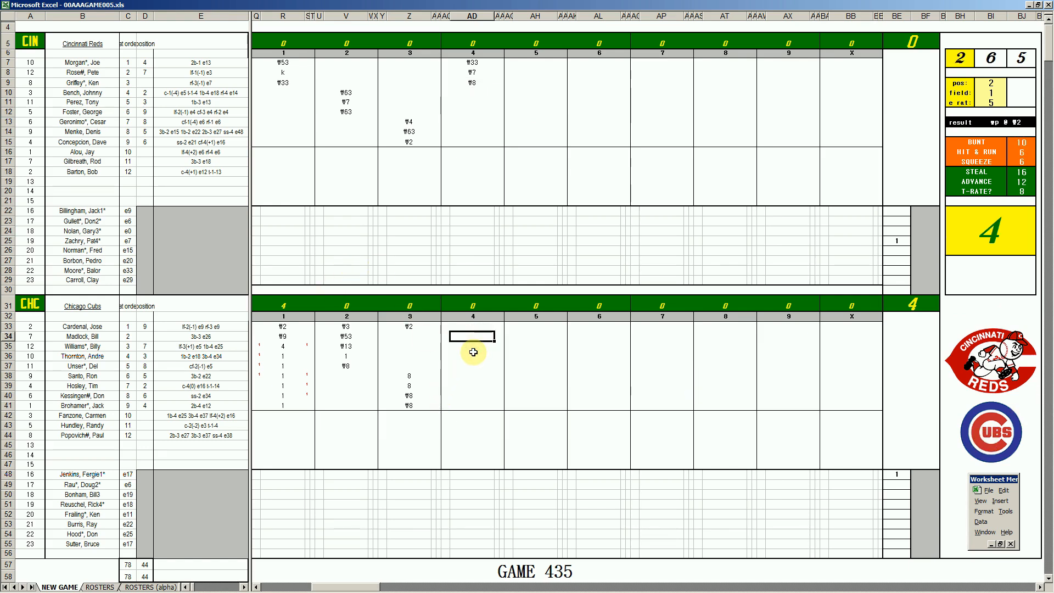
text(#63)
key(Return)
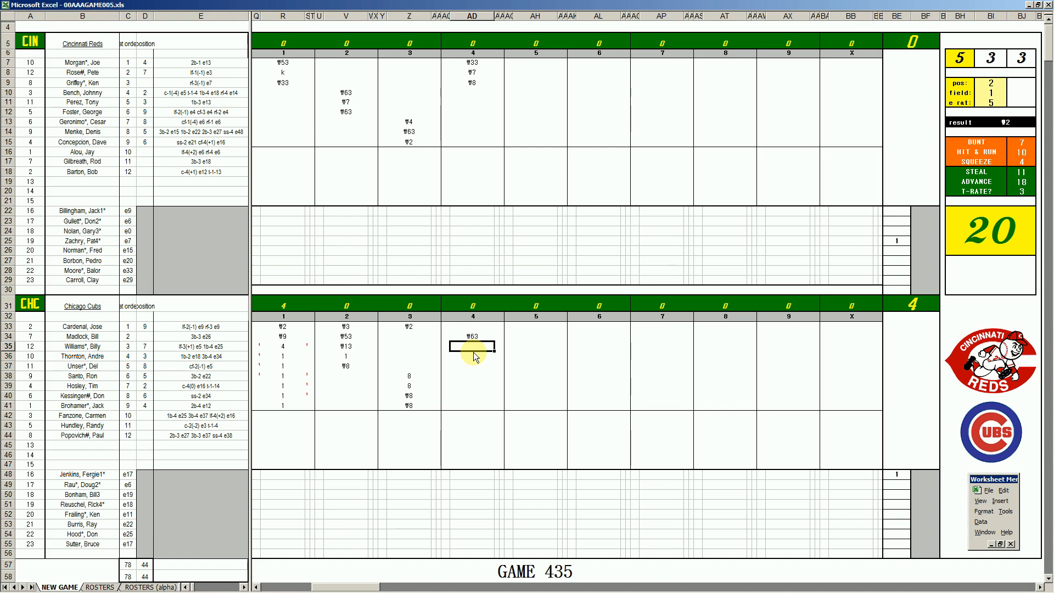
text(k)
key(Return)
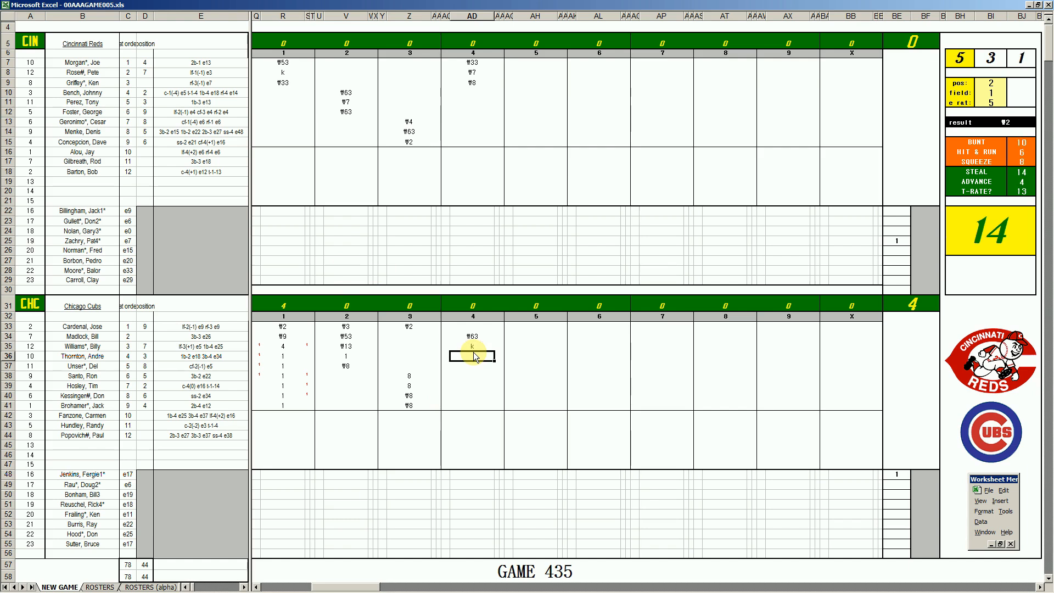
text(#8)
Roll for the Reds' fourth batter and record k in his inning 5 cell
click(526, 94)
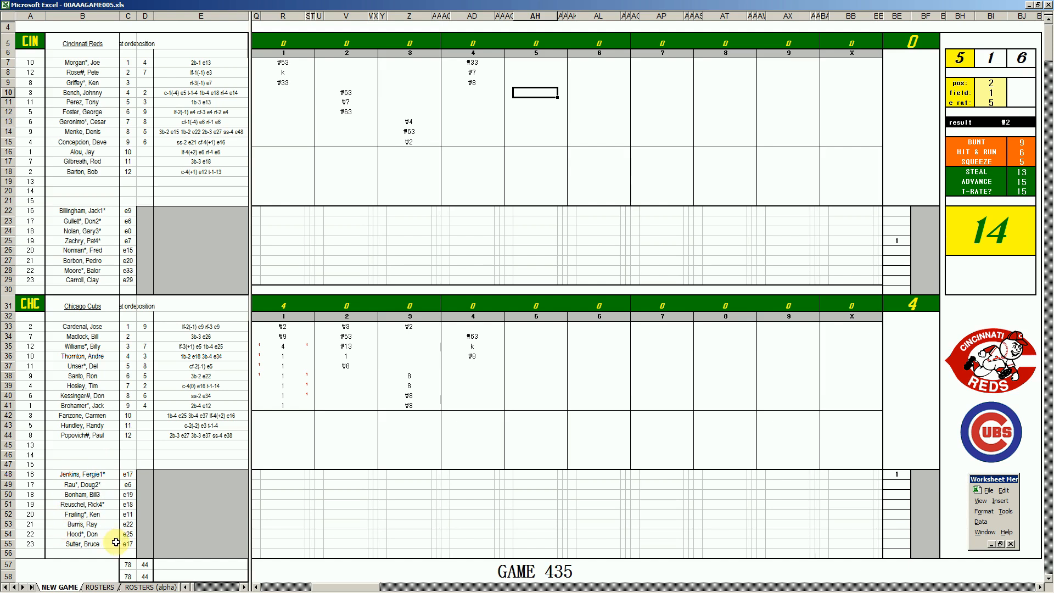
key(F9)
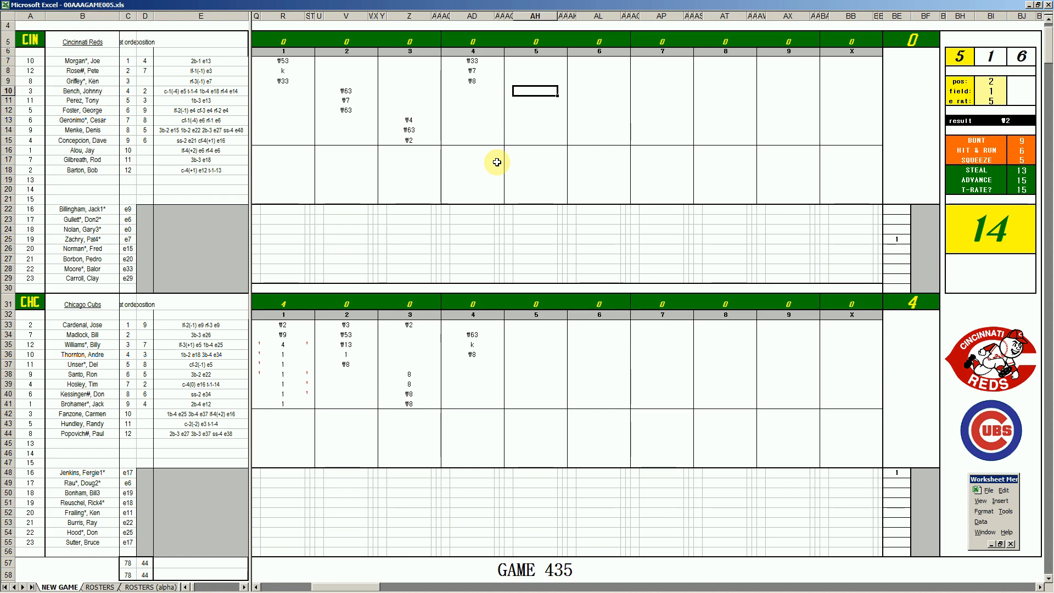
text(k)
key(Return)
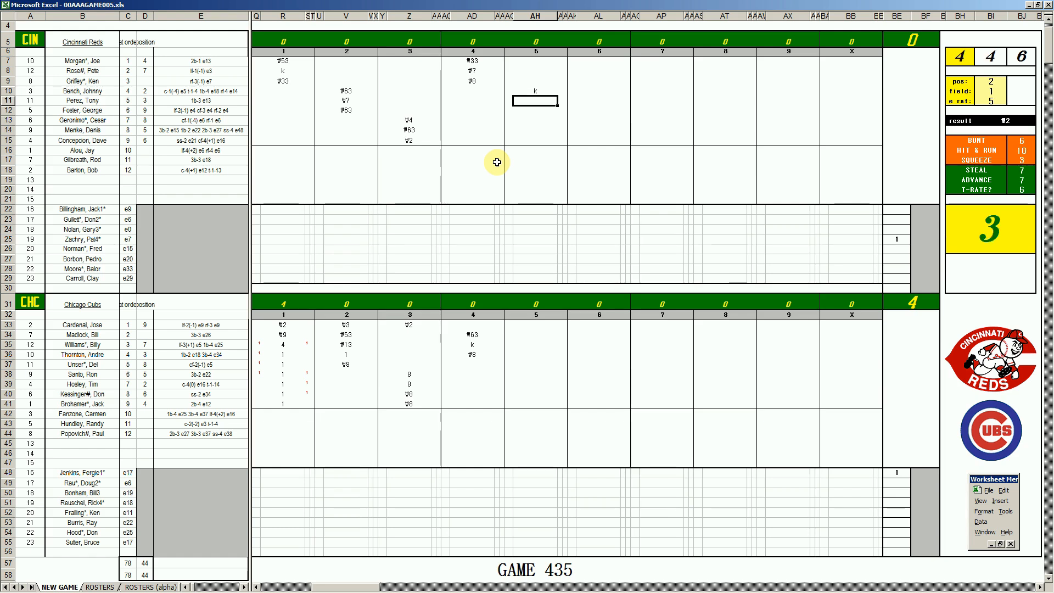
Using position 8 and field 2 for the fielding play, record ₩8 for the Reds' fifth batter in inning 5
key(ctrl+p)
text(8)
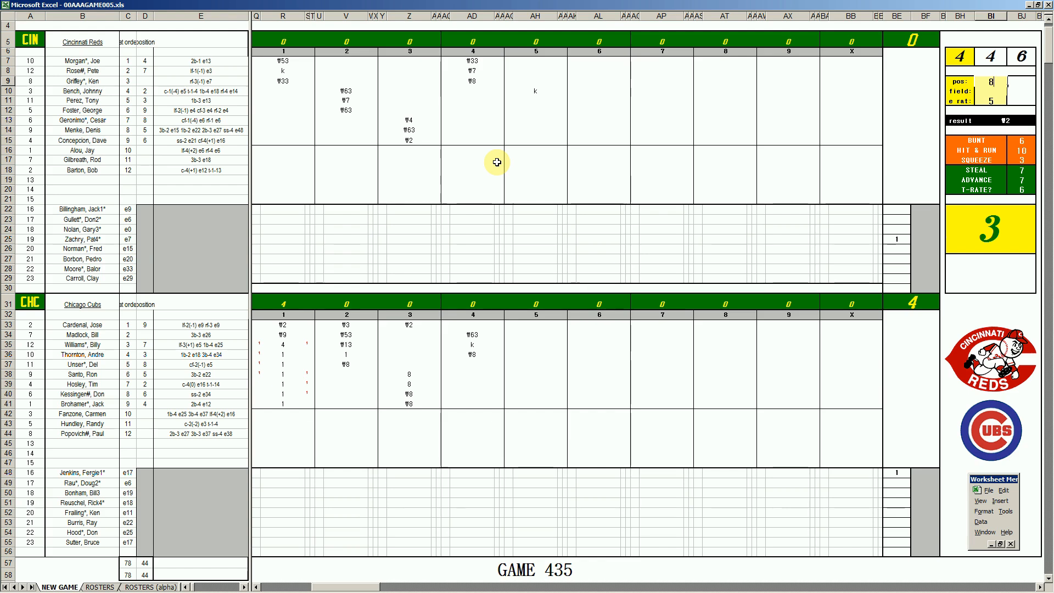
key(Return)
text(2)
key(Return)
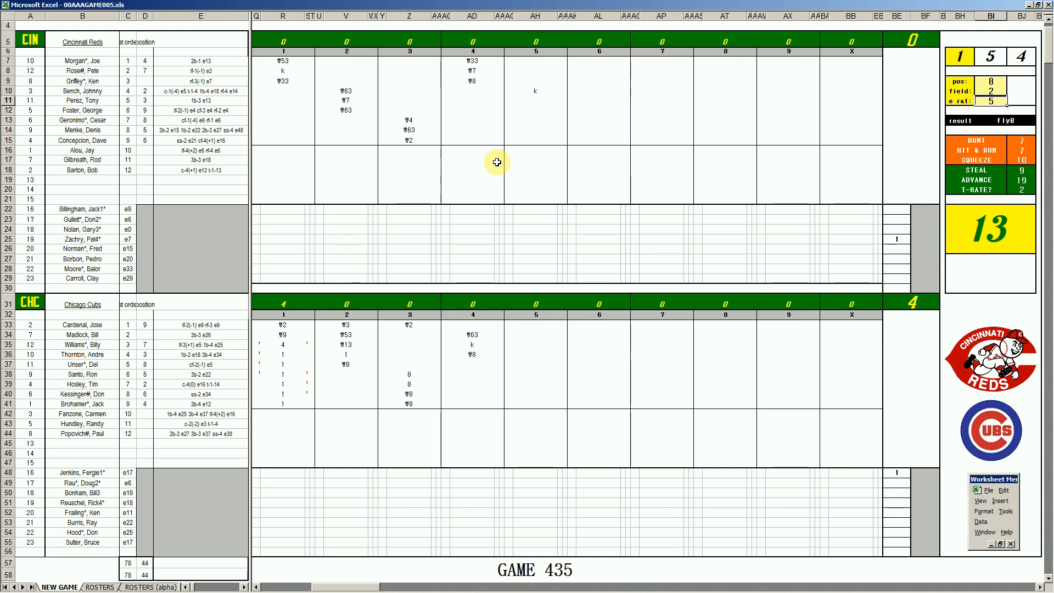
click(536, 103)
text(#8)
key(Return)
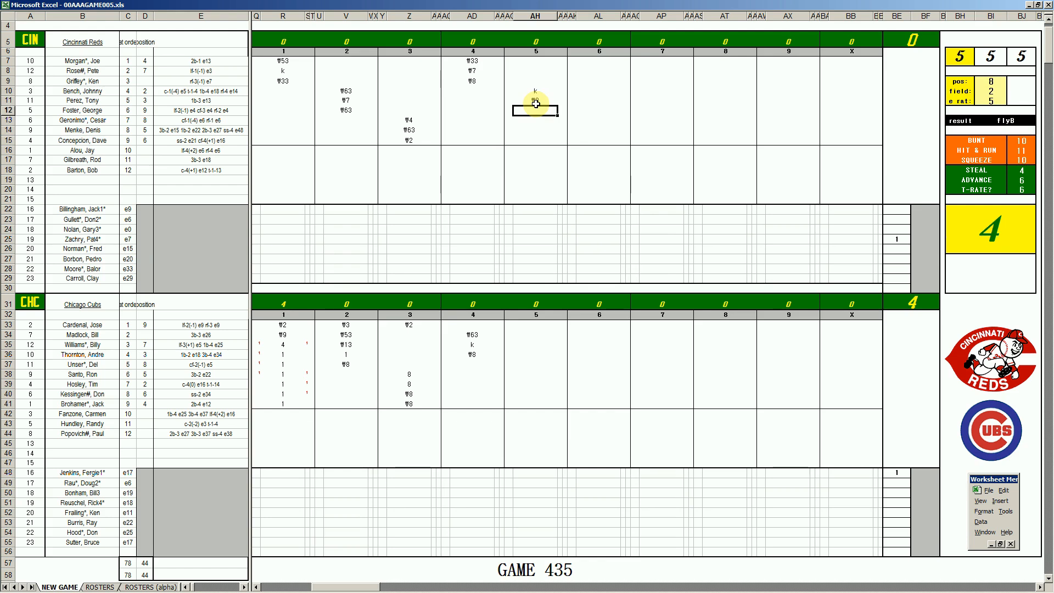
Using position 2 and field 4 for the fielding play, record ₩2 for the Reds' sixth batter in inning 5
key(ctrl+q)
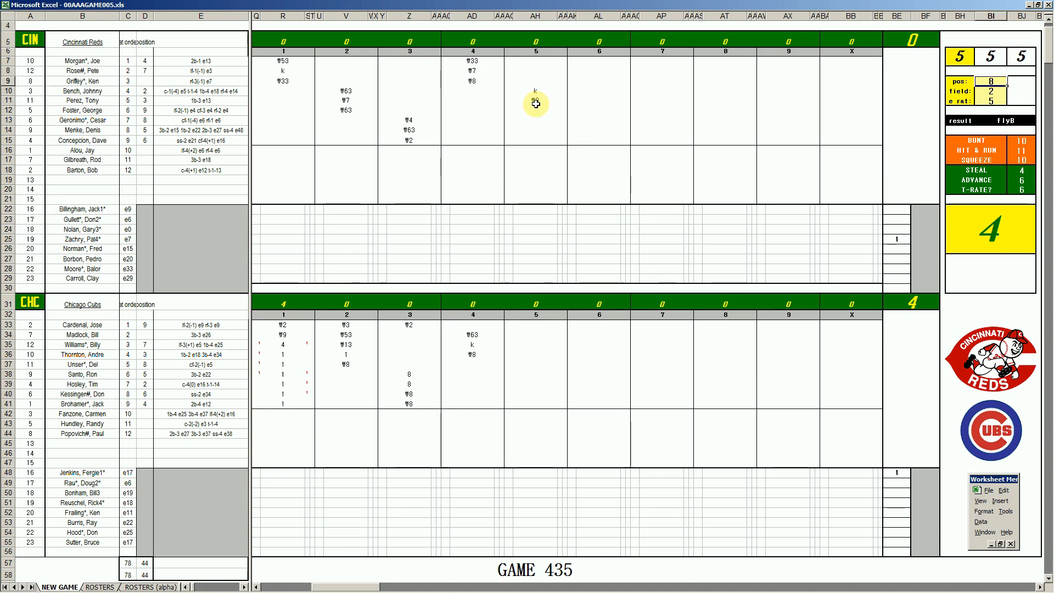
text(2)
key(Return)
text(4)
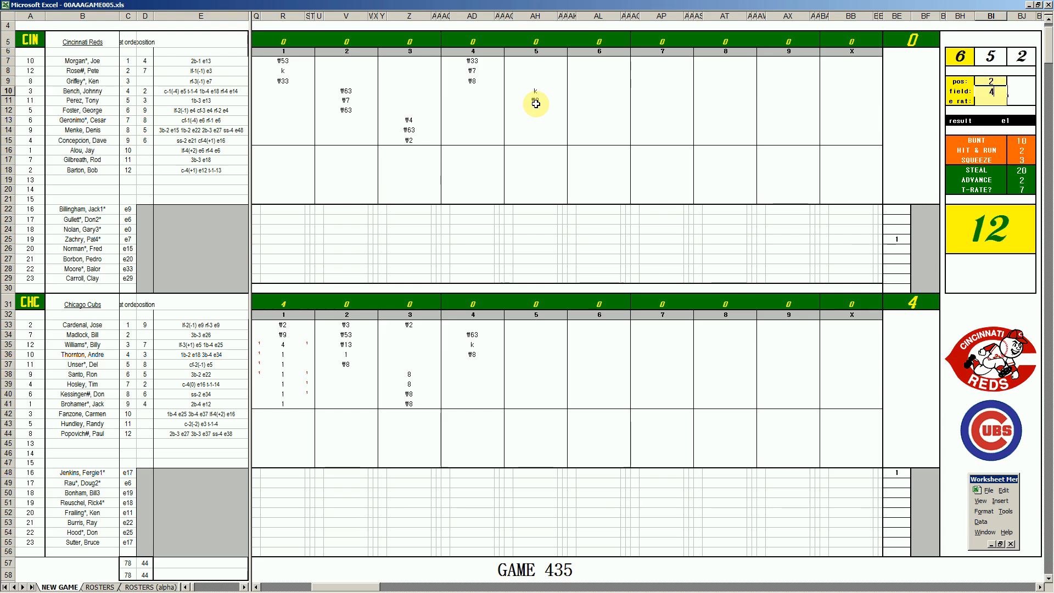
key(Return)
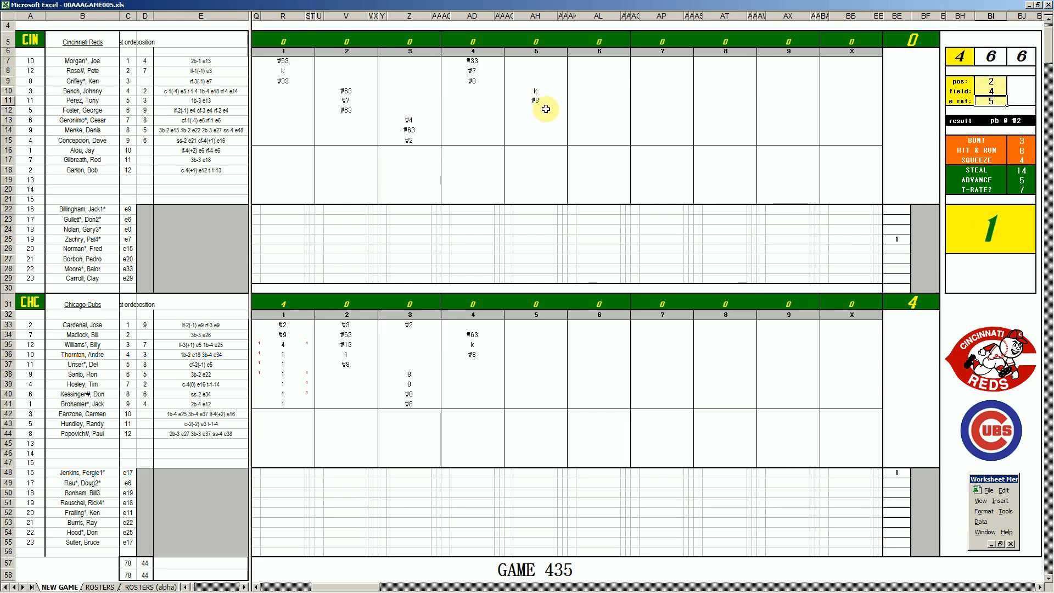
click(543, 110)
text(#2)
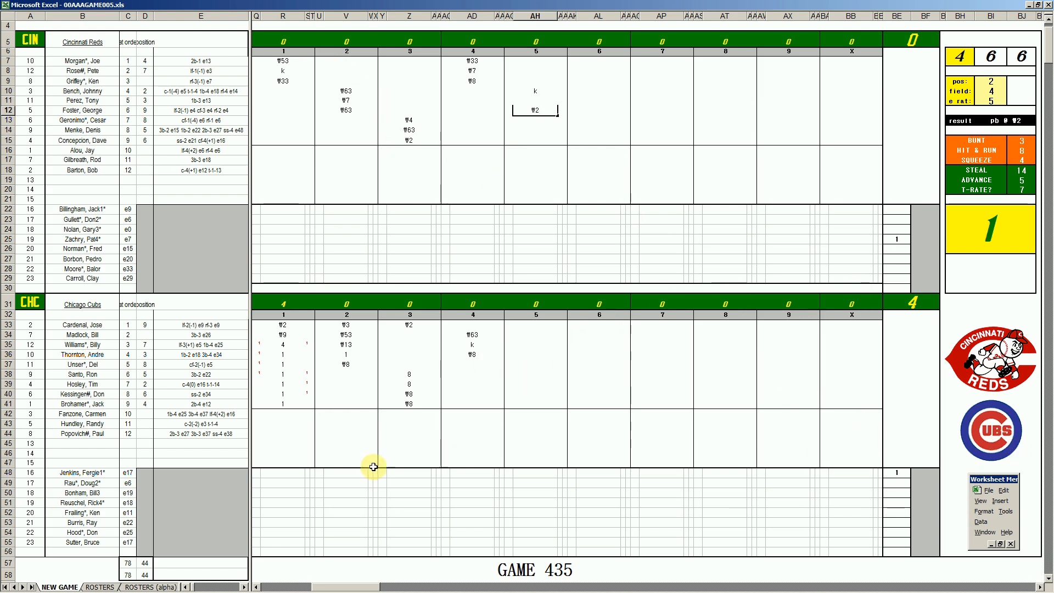
Record ₩9 for the Cubs' fifth batter in inning 5
click(536, 362)
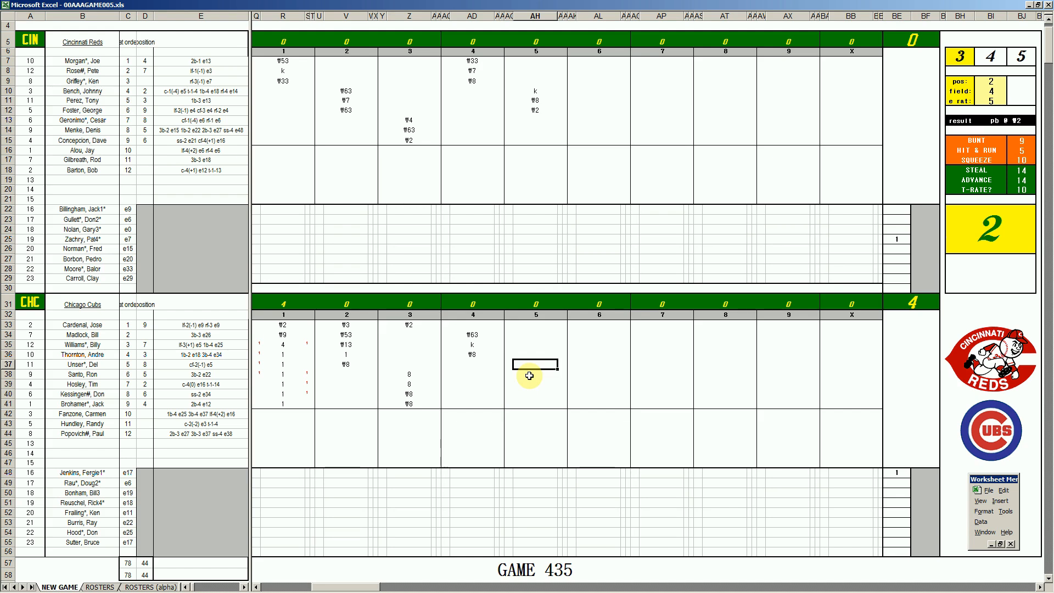
text(#9)
click(530, 376)
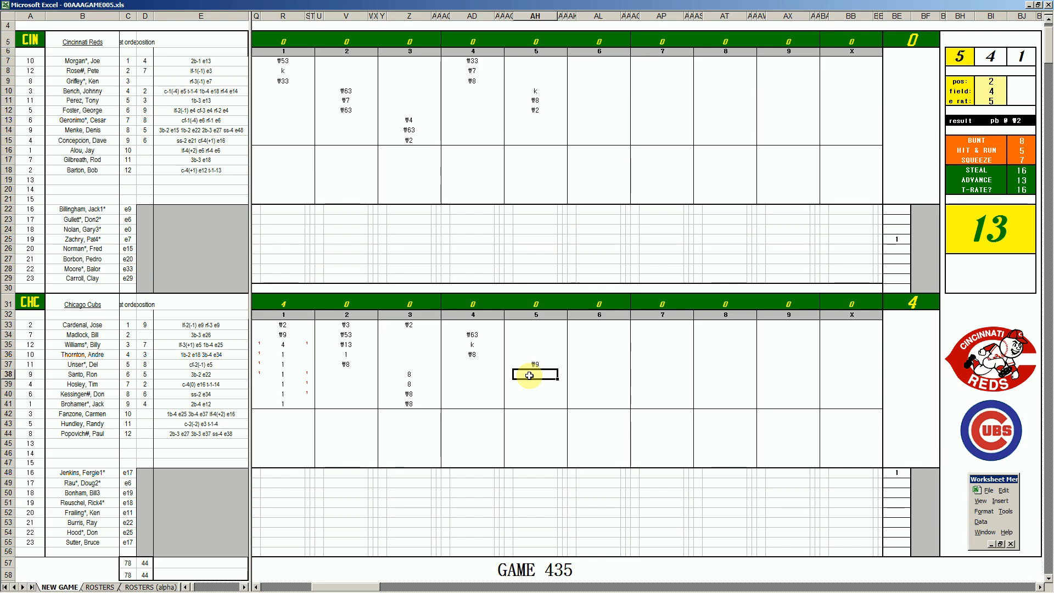
Using position 4 and field 4 for the fielding play, record ₩43 for the Cubs' sixth batter in inning 5
key(ctrl+q)
text(4)
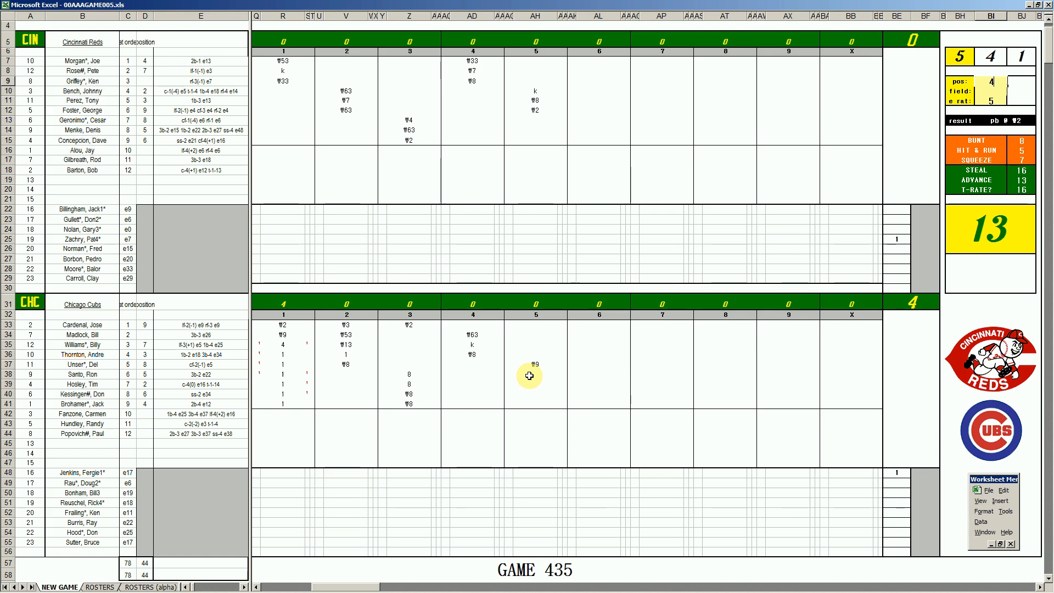
scroll(529, 375, down, 1)
scroll(530, 376, up, 1)
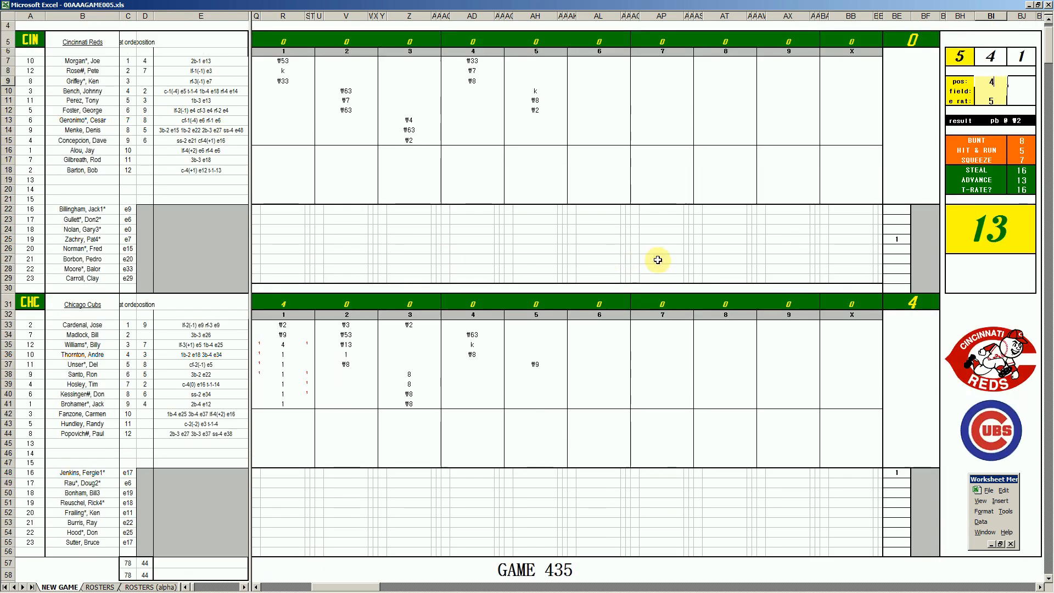
scroll(621, 211, down, 1)
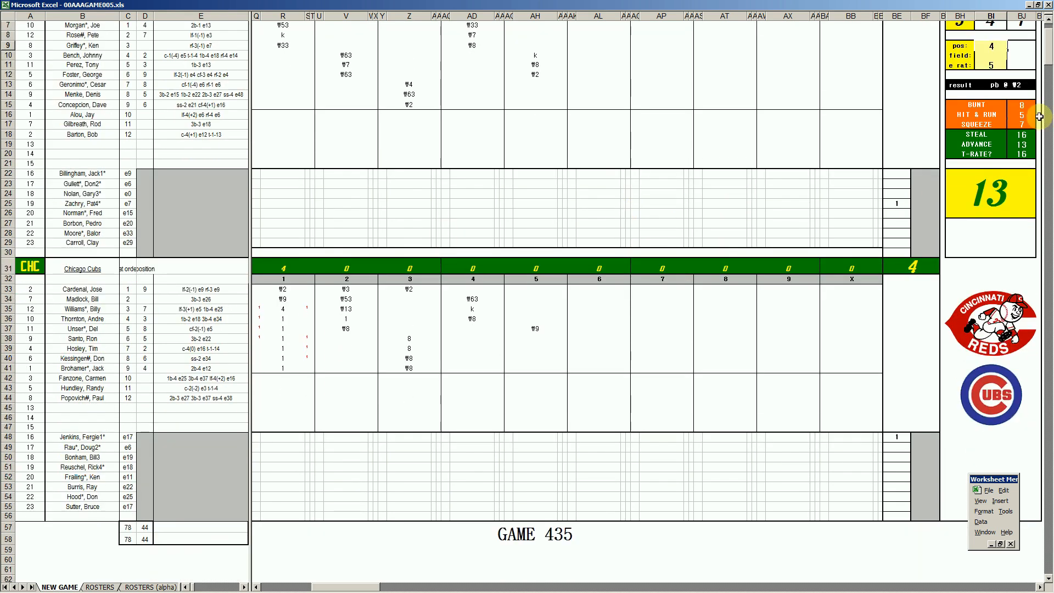
scroll(1038, 49, up, 1)
drag(1049, 51, 1049, 50)
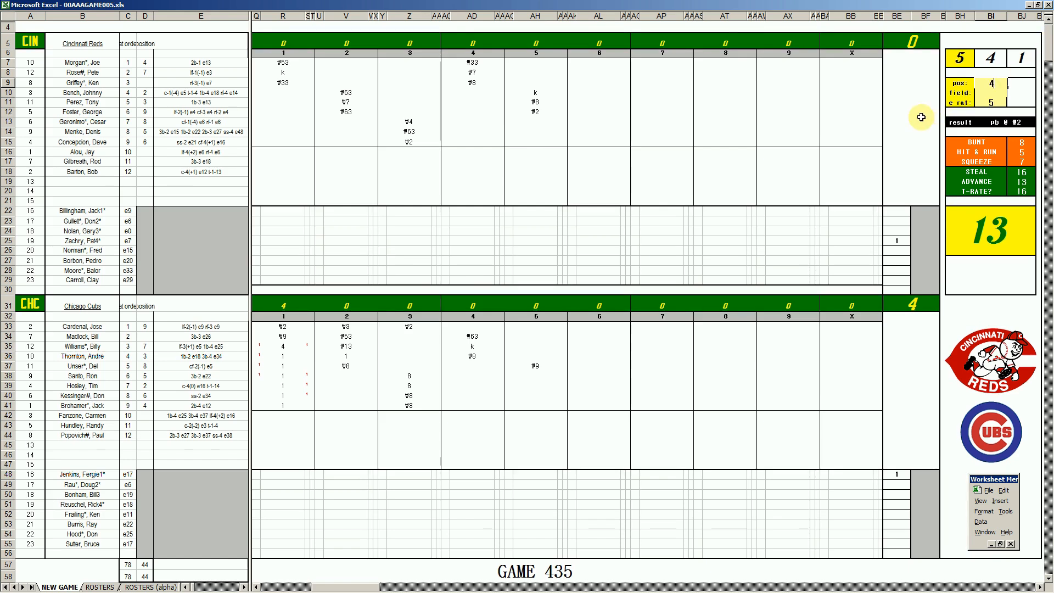
text(4)
key(Return)
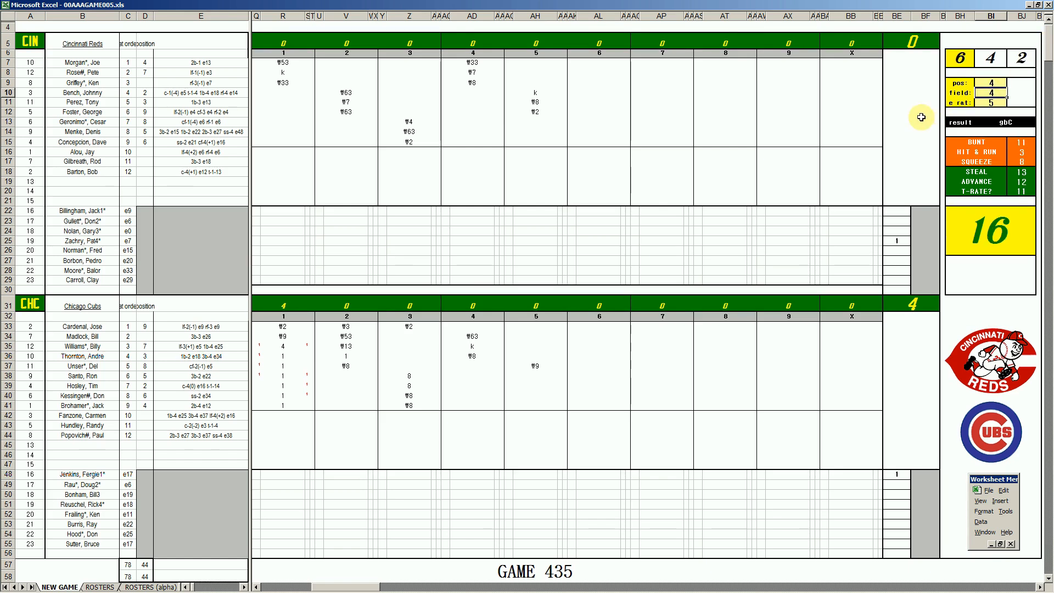
scroll(516, 357, down, 1)
scroll(529, 360, up, 1)
click(533, 346)
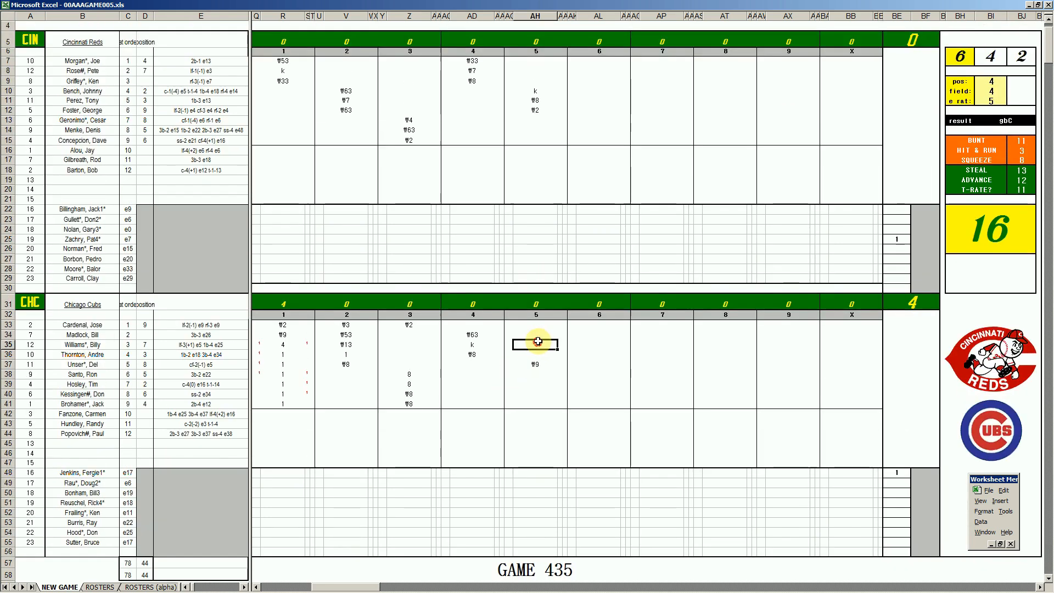
scroll(529, 364, down, 1)
click(537, 339)
text(#4)
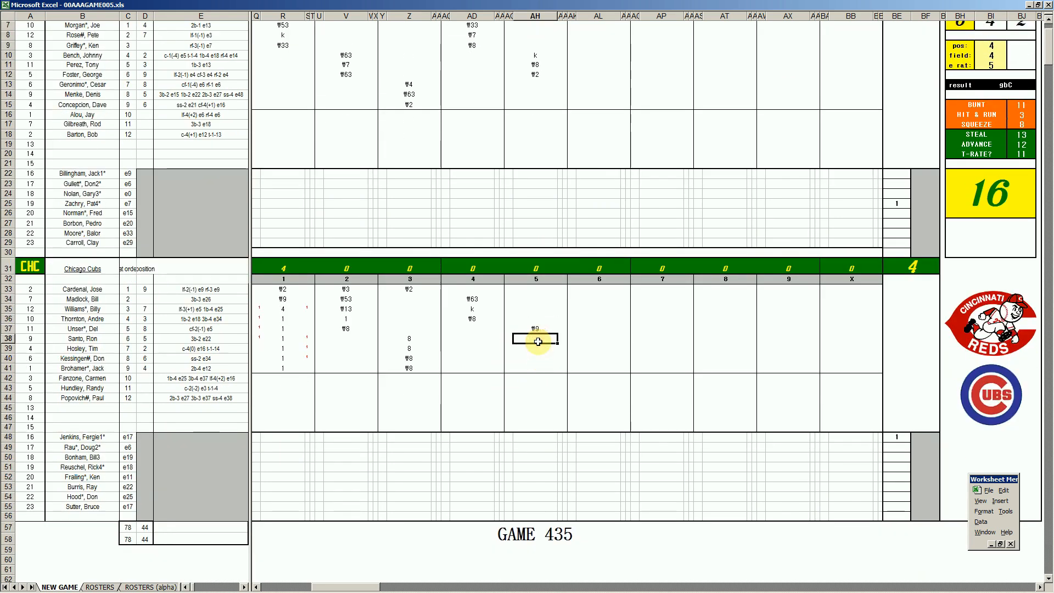
text(3)
key(Return)
scroll(538, 385, down, 2)
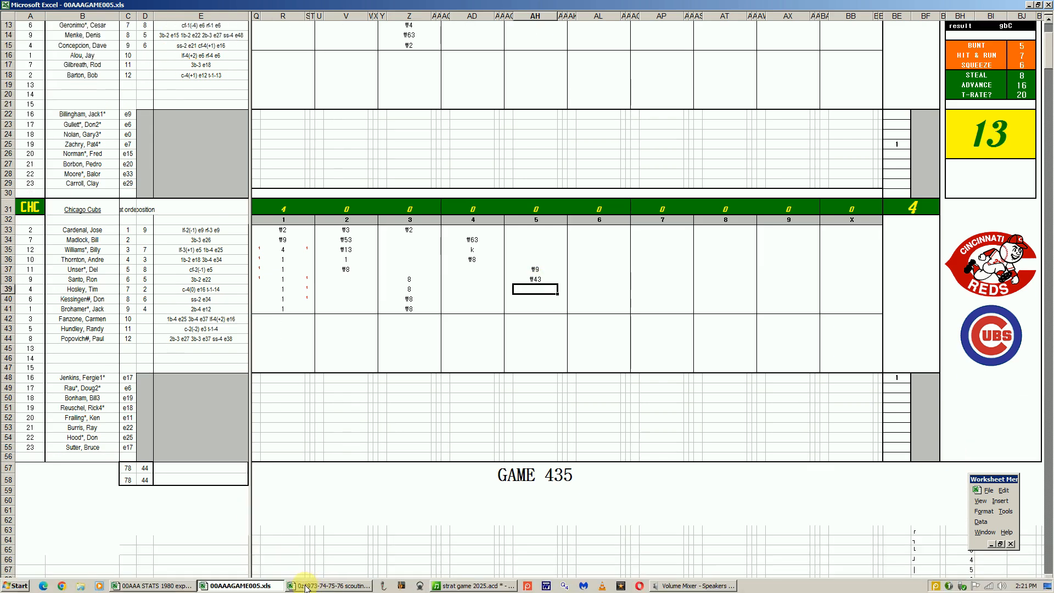
mouse_move(242, 586)
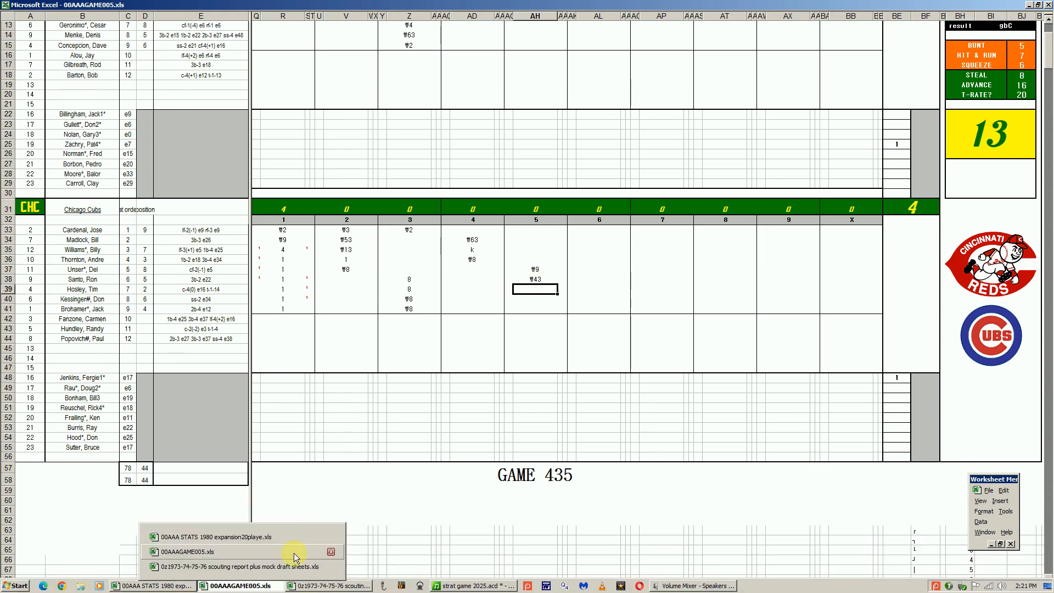
right_click(664, 586)
click(664, 572)
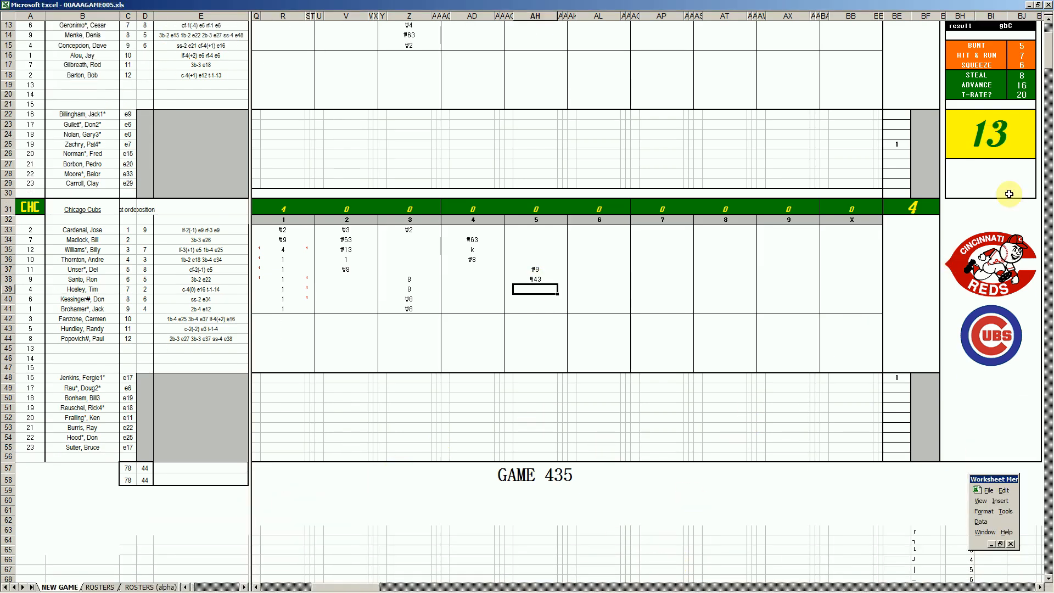
Record ₩7 for the Cubs' seventh batter in inning 5 and ₩9 for the Reds' seventh batter in inning 6
scroll(933, 88, up, 3)
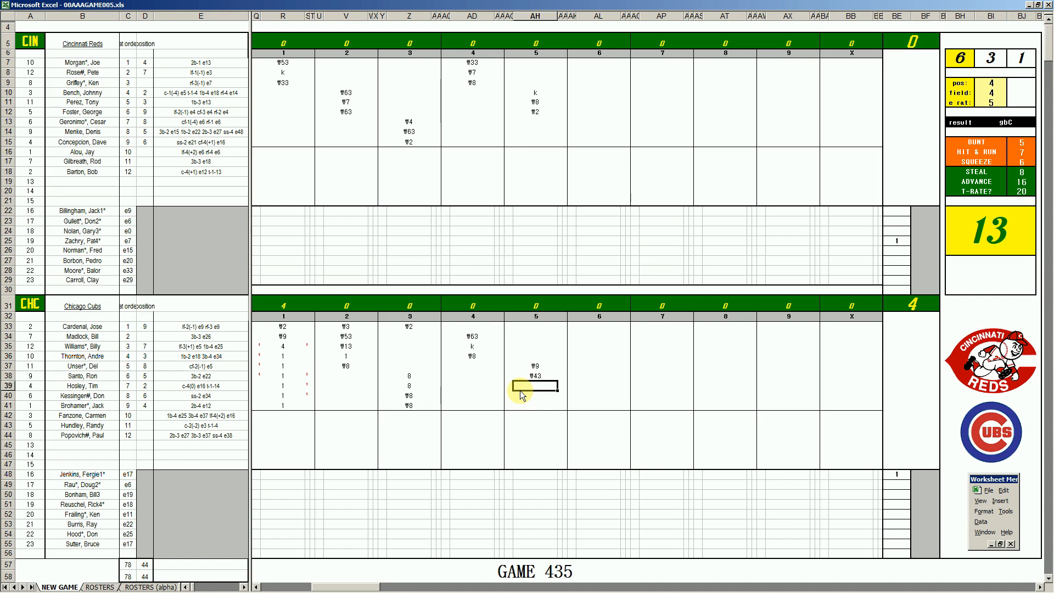
text(#7)
click(597, 123)
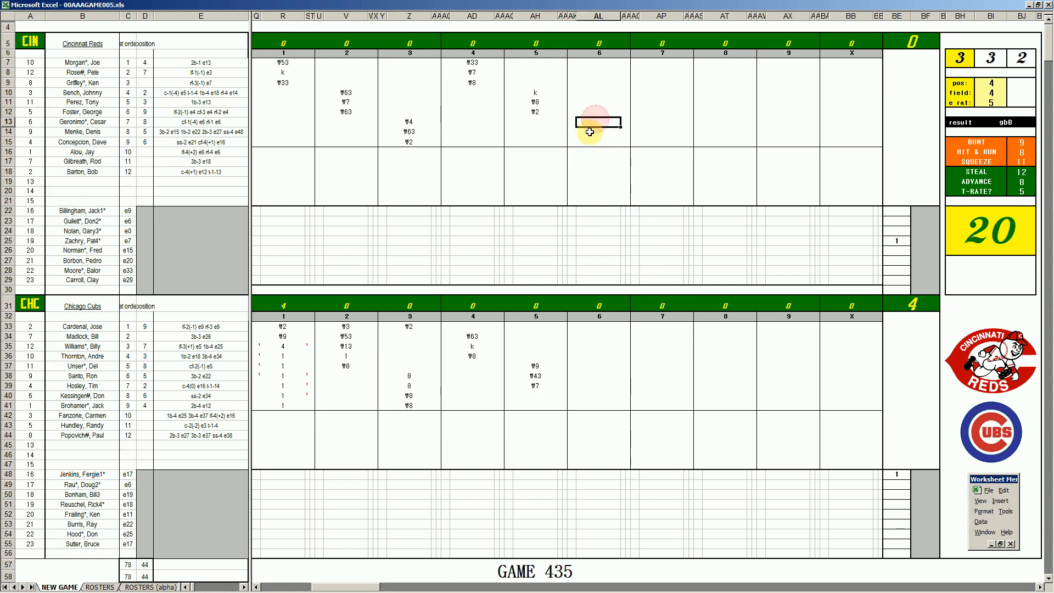
text(#9)
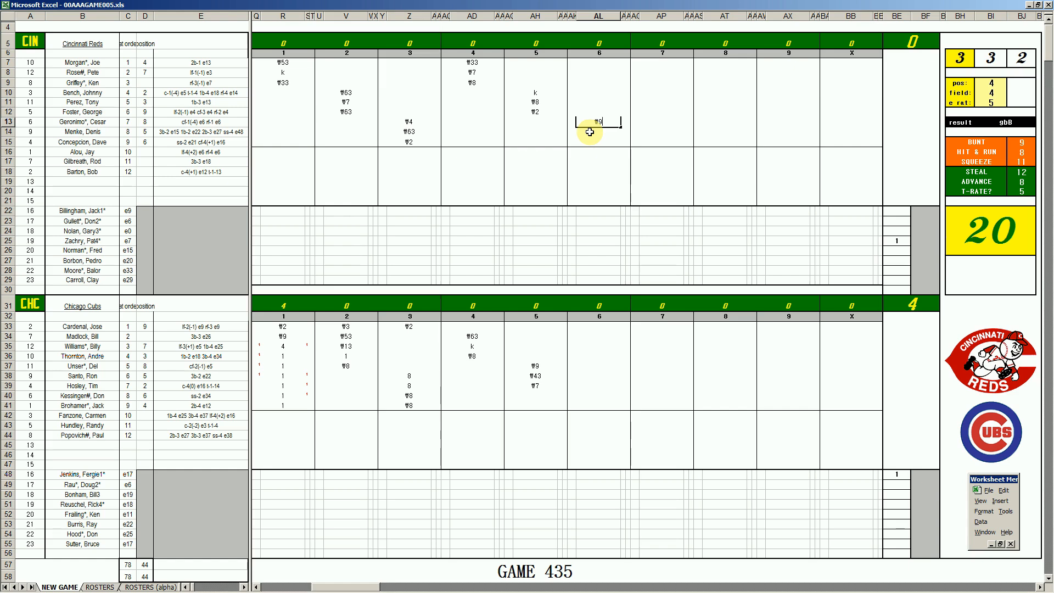
key(Return)
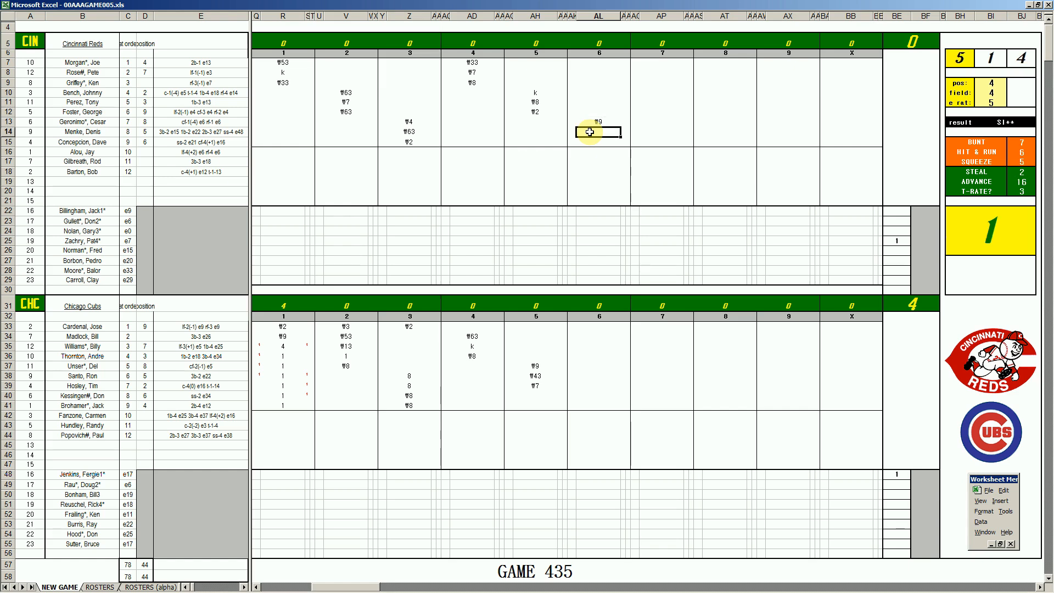
Using position 6 and field 4, record ₩63 for the Reds' eighth batter and k for the ninth in inning 6
key(ctrl+q)
text(6)
key(Return)
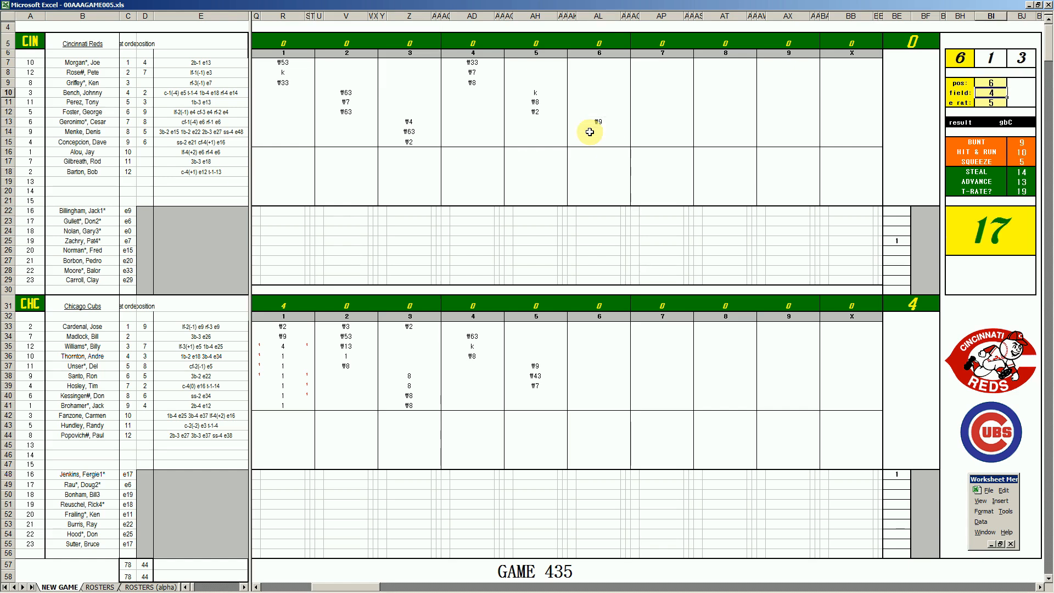
click(602, 132)
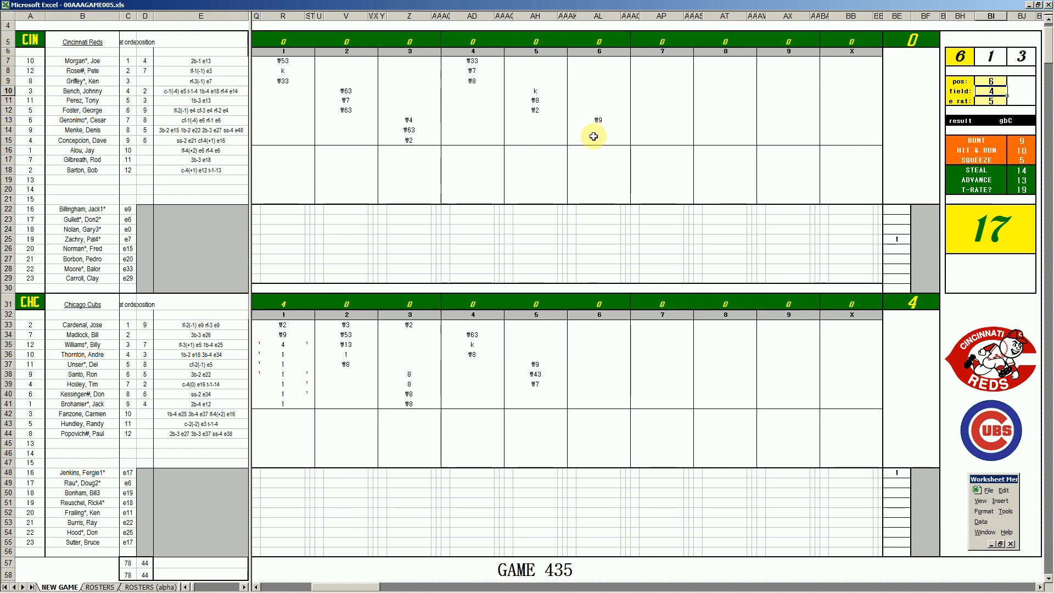
text(#63)
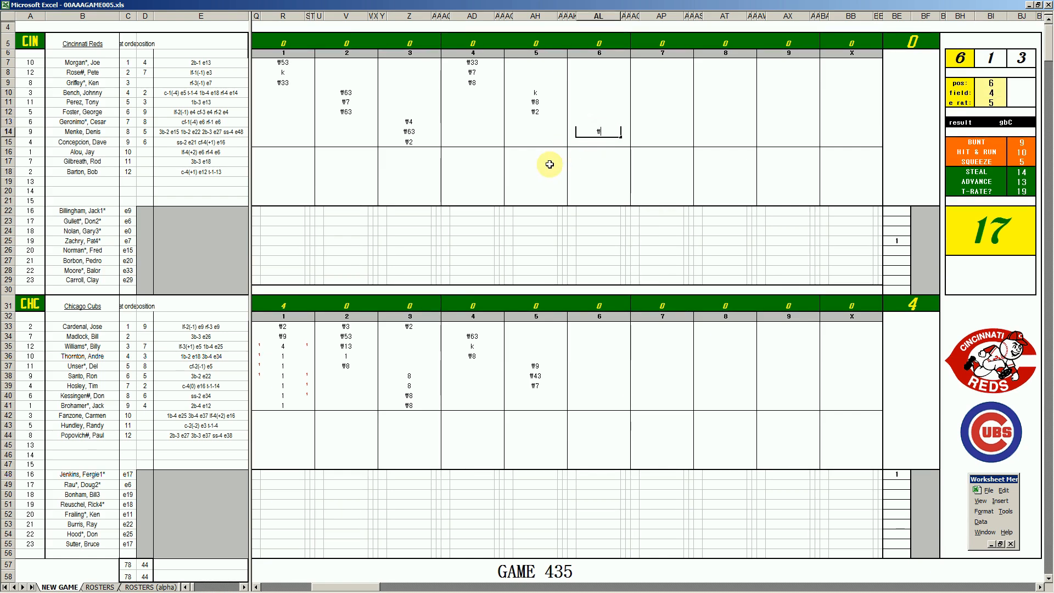
key(Return)
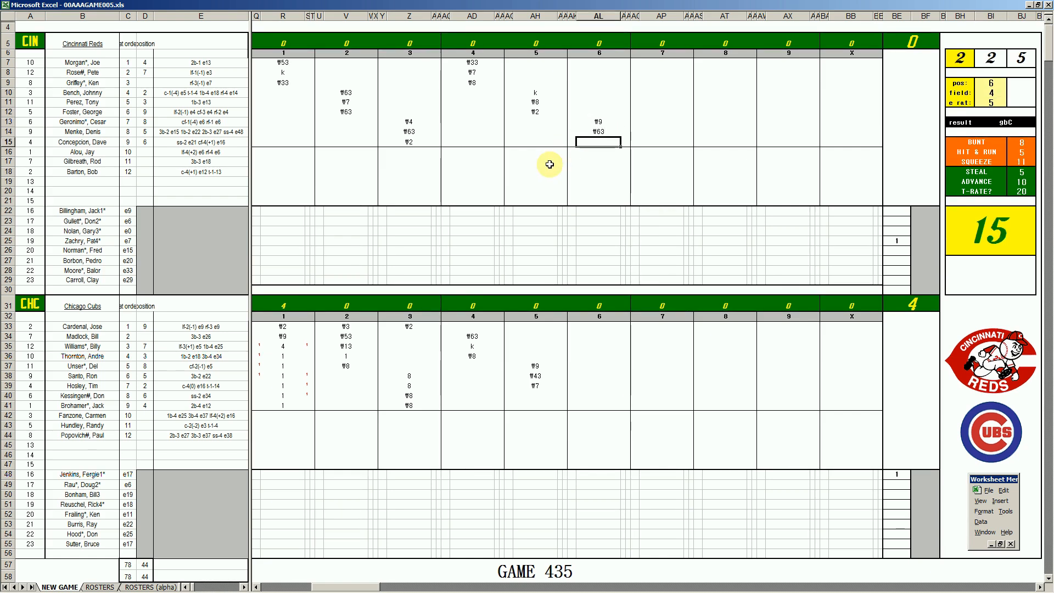
text(k)
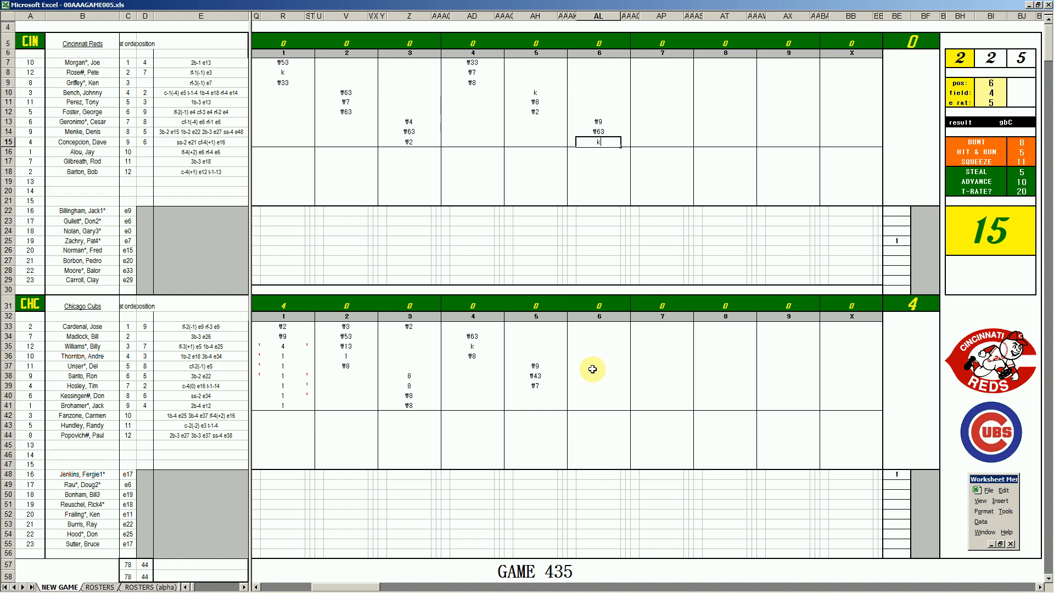
Using position 4, field 1 and error rating 13, record ₩43 for the Cubs' eighth batter in inning 6
click(578, 396)
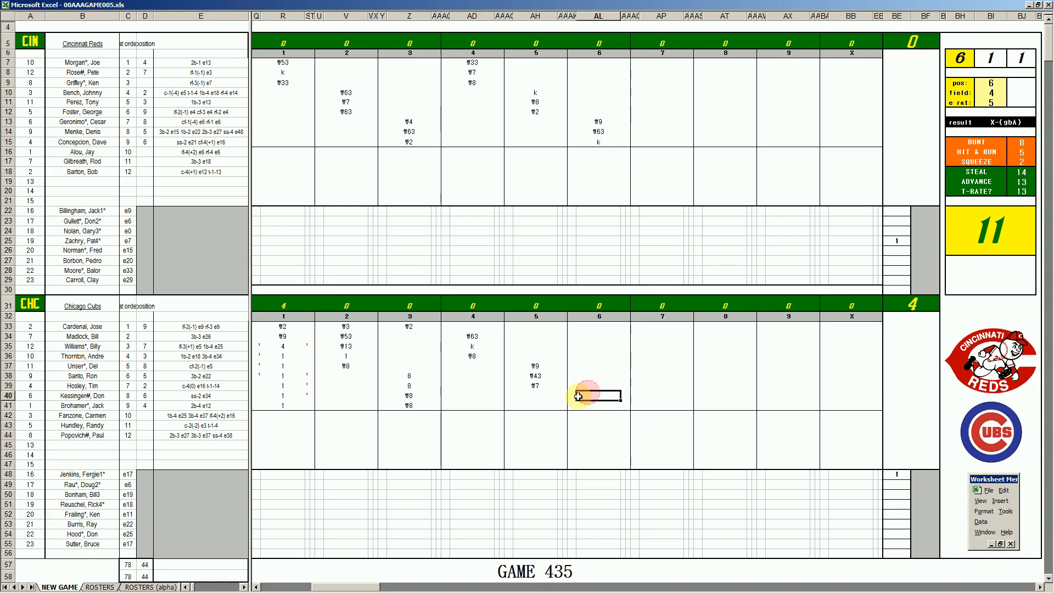
key(ctrl+x)
text(4)
key(Return)
text(1)
key(Return)
text(13)
key(Return)
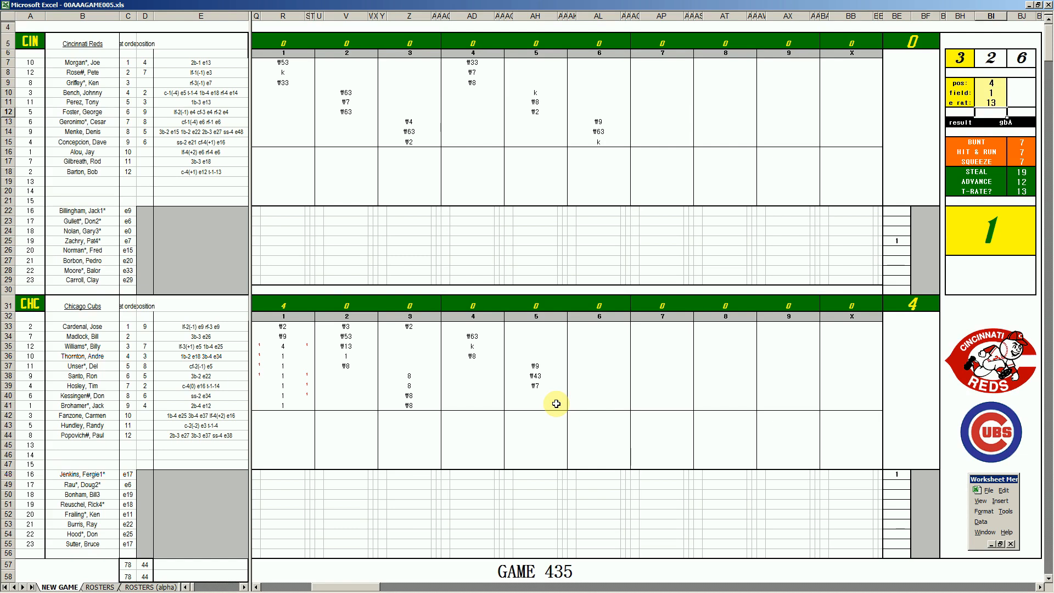
click(590, 394)
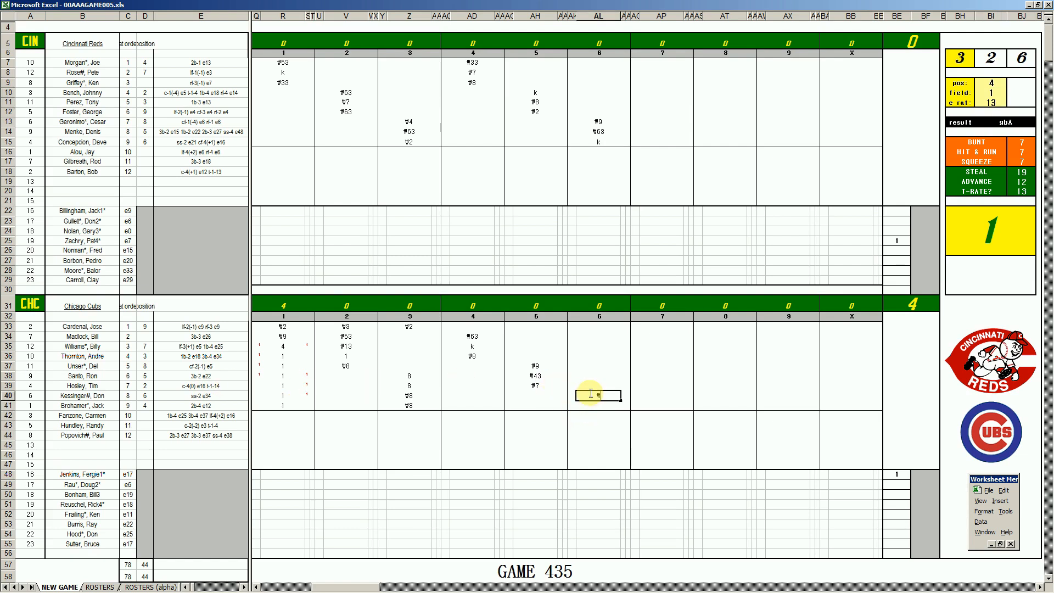
text(#43)
key(Return)
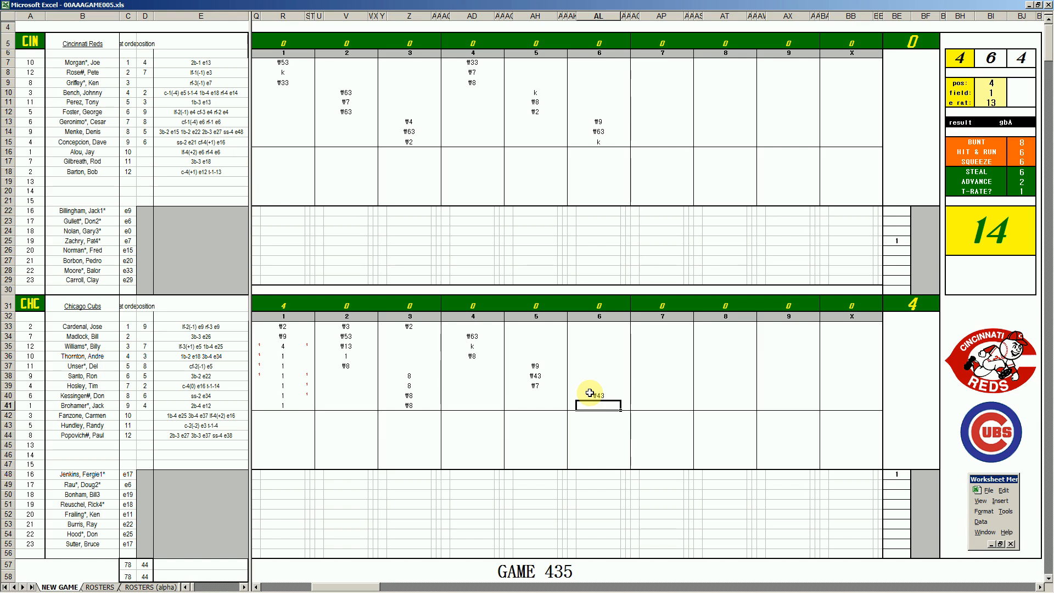
Using position 8, field 1 and error rating 6, record ₩8 for the Cubs' ninth batter in inning 6
key(ctrl+q)
text(8)
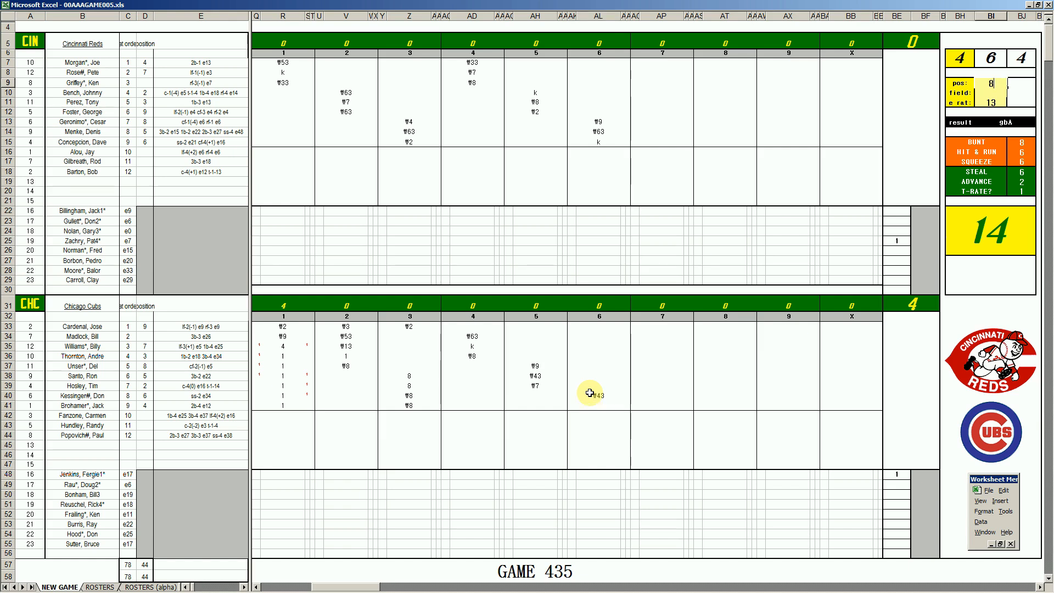
key(Return)
key(Return)
text(6)
key(Return)
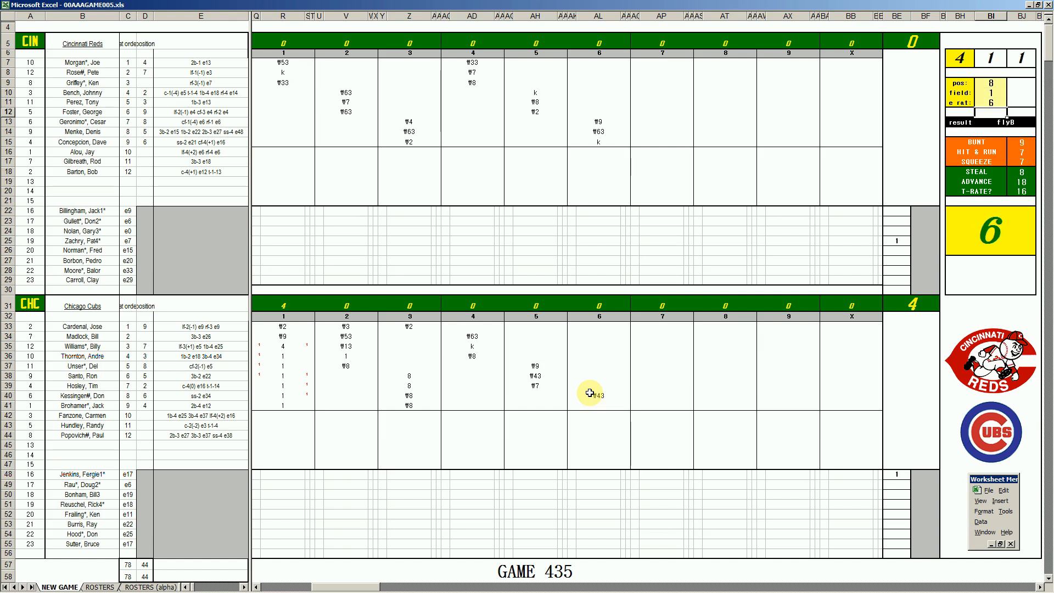
click(601, 404)
text(#8)
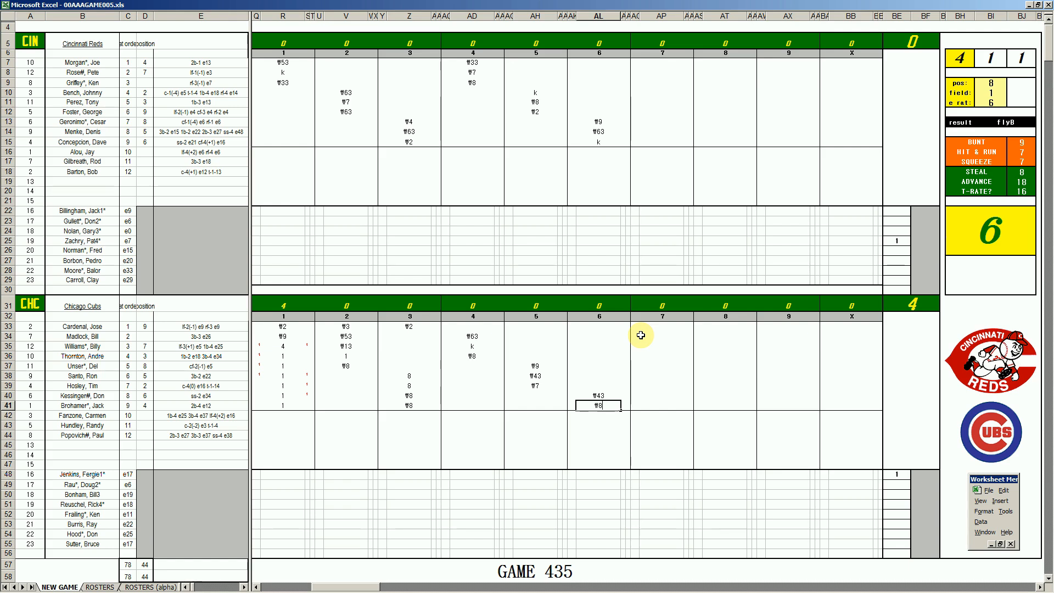
key(Return)
Using position 6, field 2 and error rating 21, record e6 for the Cubs' first batter in inning 6
key(Up)
key(Up)
key(Up)
key(Up)
key(Up)
key(Up)
key(Up)
key(Up)
key(Up)
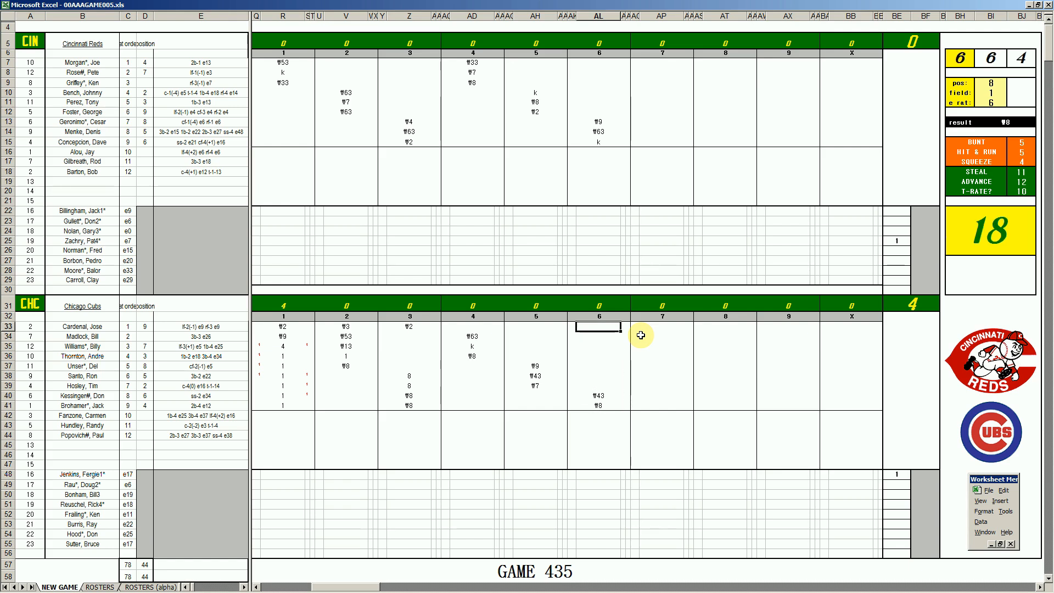
key(ctrl+q)
text(6)
key(Return)
text(2)
key(Return)
text(21)
key(Return)
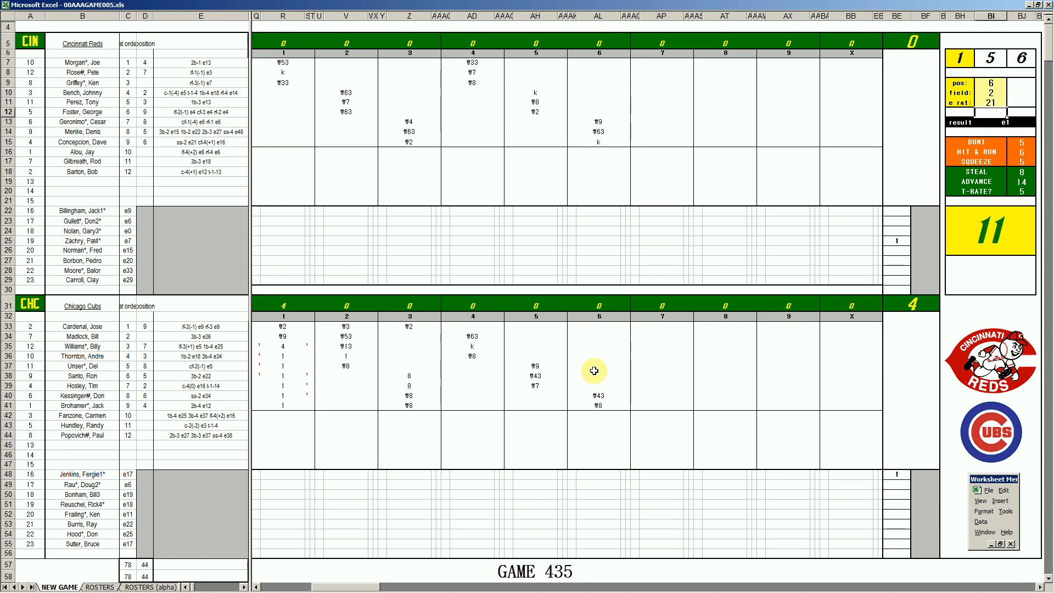
click(607, 326)
text(e6)
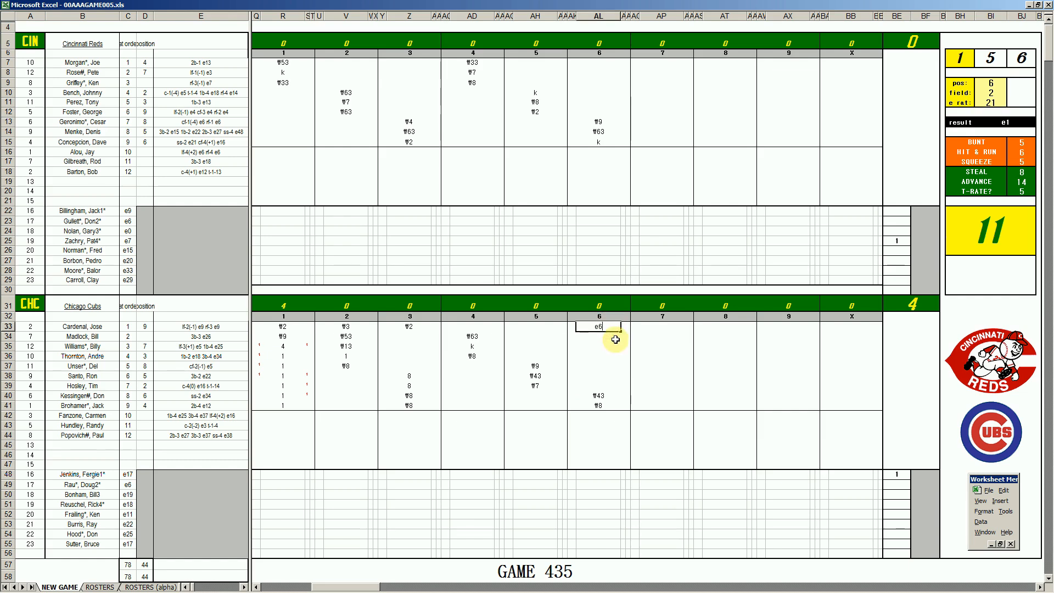
key(Return)
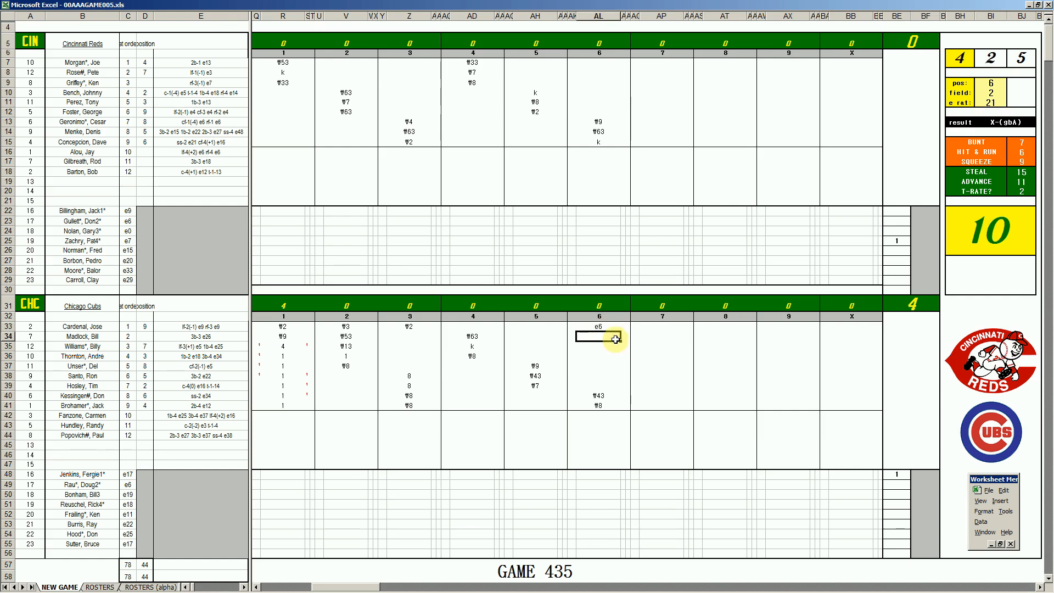
Record k for the Cubs' second batter in inning 6 and 1 for the Reds' first batter in inning 7
text(k)
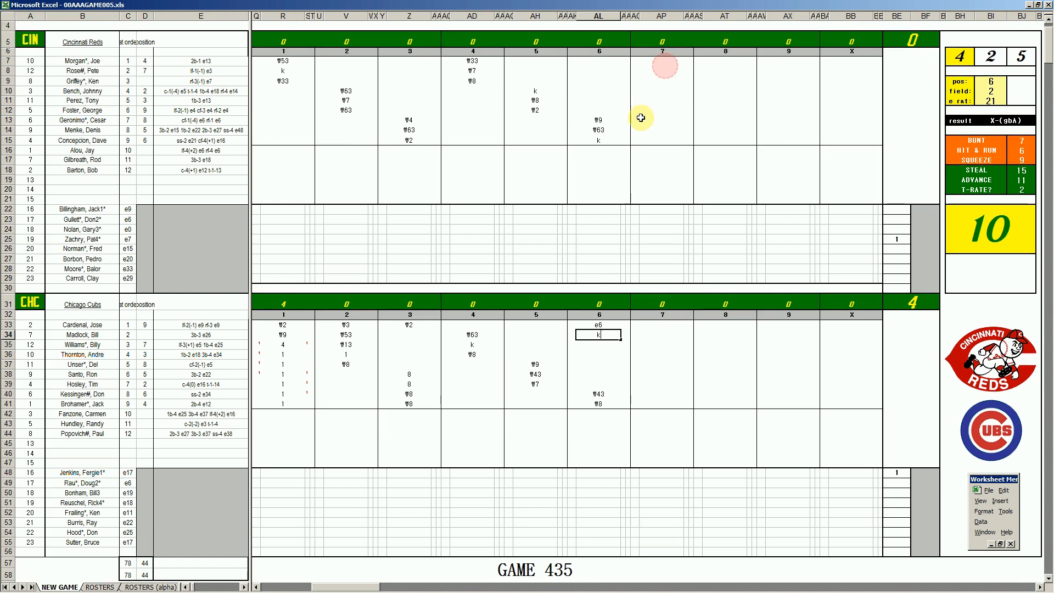
scroll(661, 66, down, 1)
click(661, 96)
key(Up)
key(Up)
key(Up)
key(Up)
key(Up)
key(Up)
key(Up)
key(Up)
key(Up)
key(Up)
key(Down)
key(Down)
key(Down)
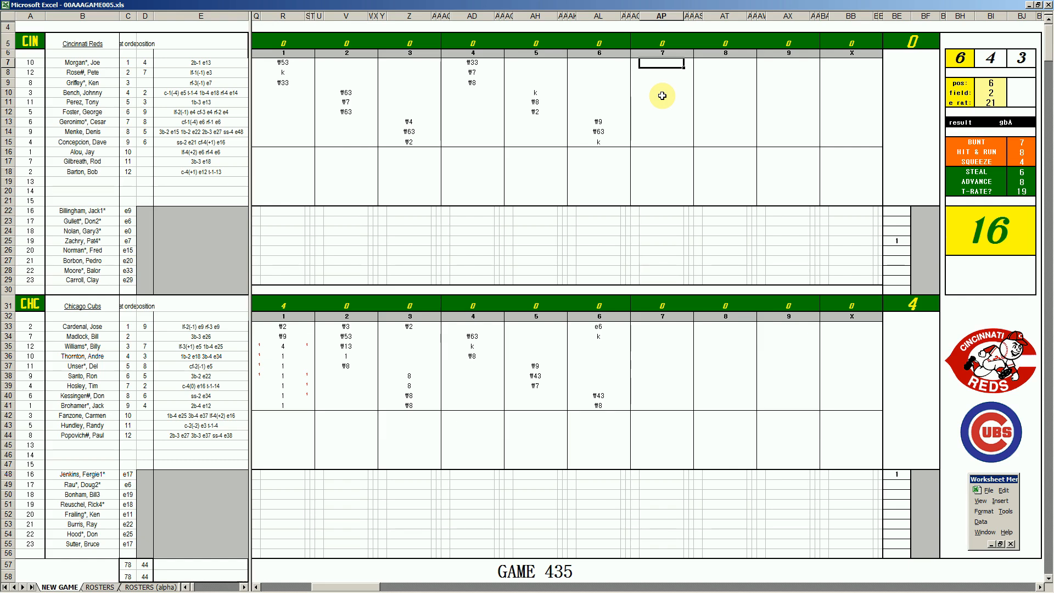
text(1)
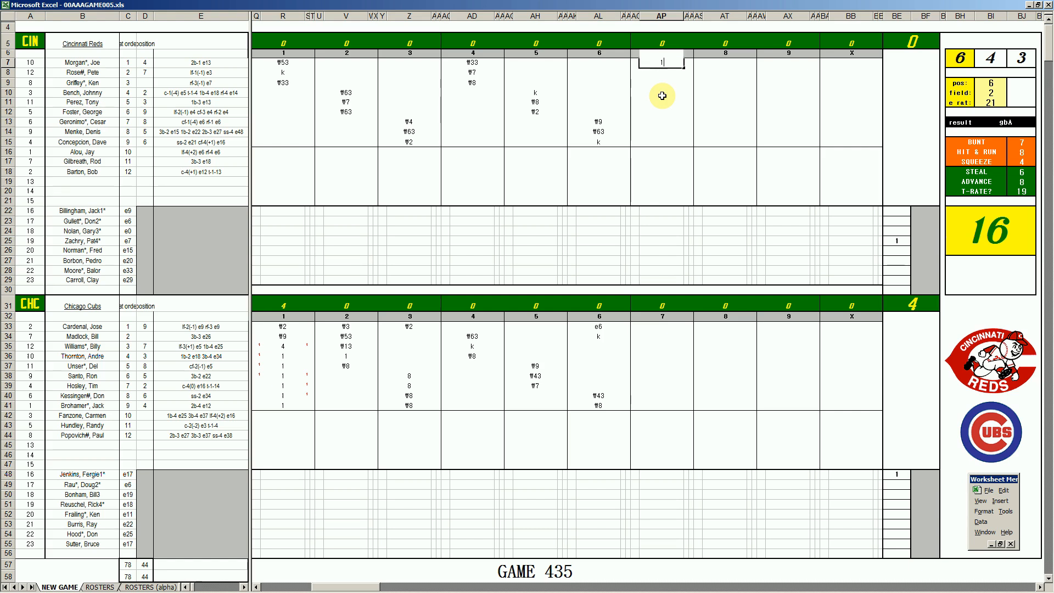
key(Return)
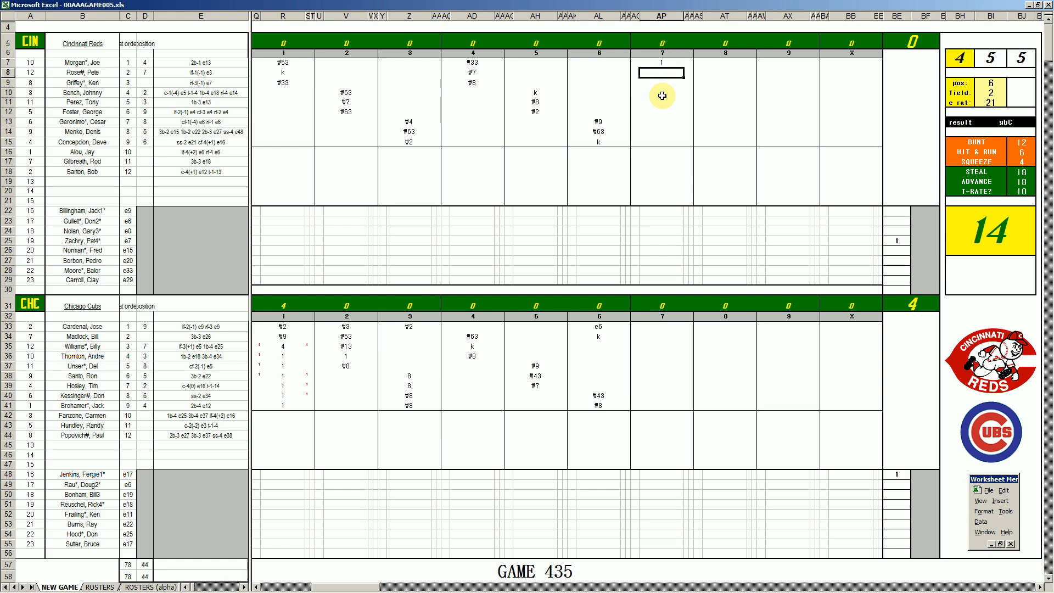
Record ₩4 for the Reds' second batter in inning 7 and, using position 8, field 2 and error rating 5, ₩8a for the third
text(\4)
key(Return)
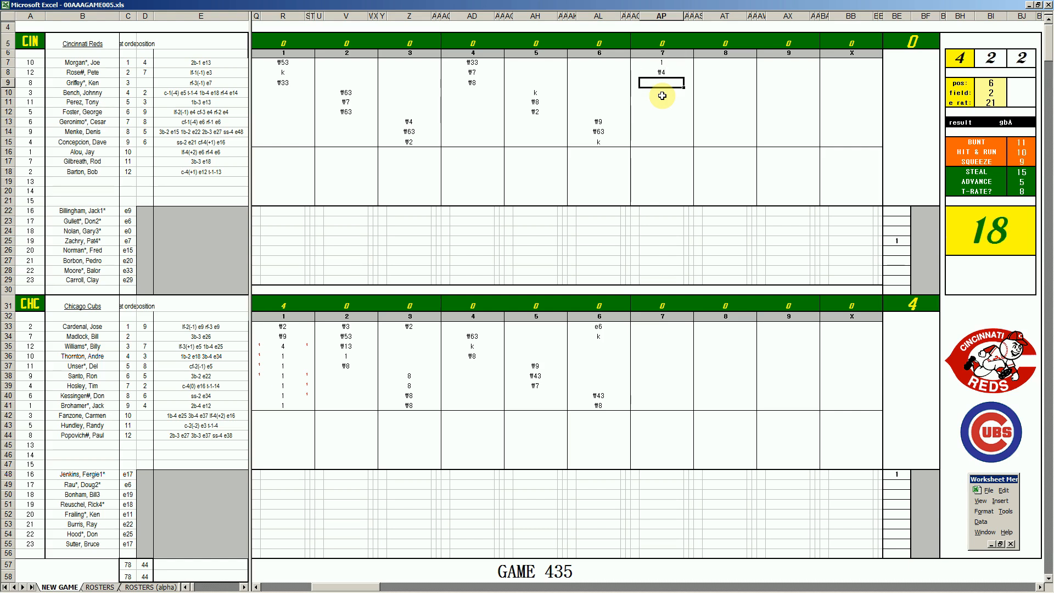
key(ctrl+Right)
text(8)
key(Return)
key(Return)
key(F9)
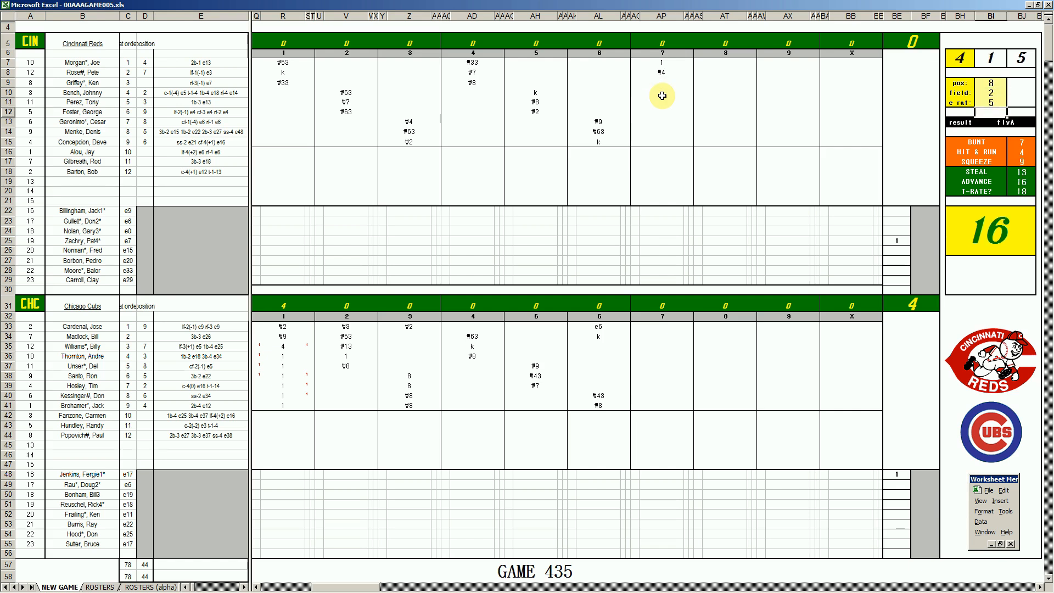
click(663, 83)
text(#8a)
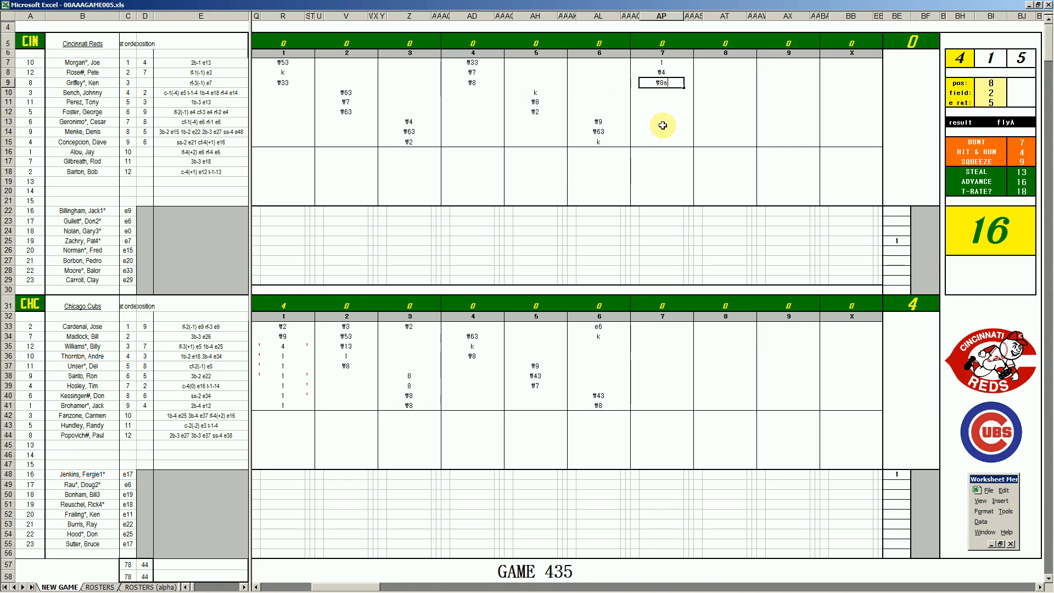
key(Return)
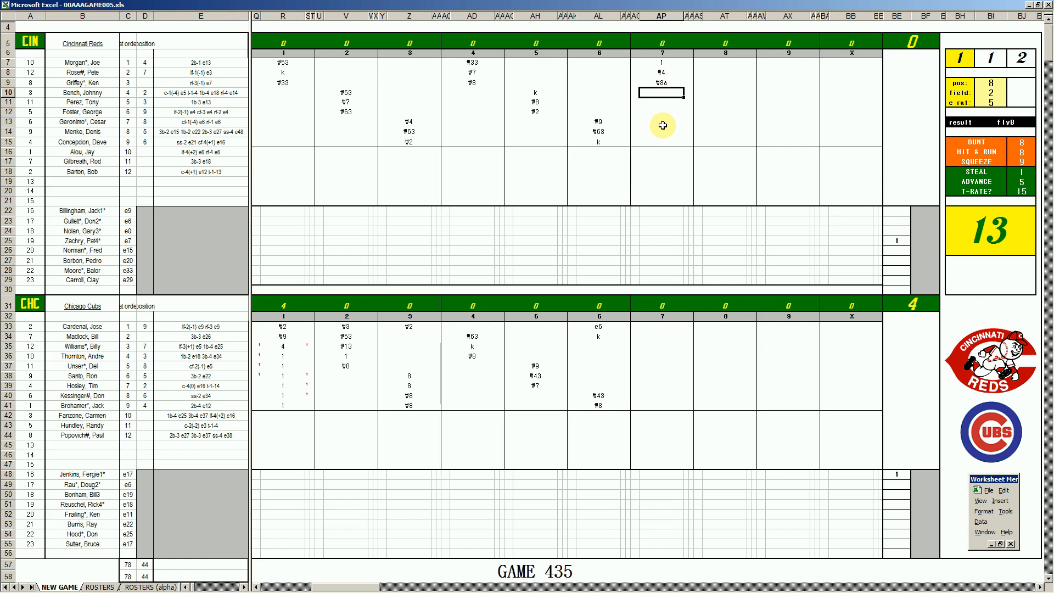
Switch to Microsoft Edge, open the playing track's Complete Mythology album in Spotify and look through its track list
text(#63)
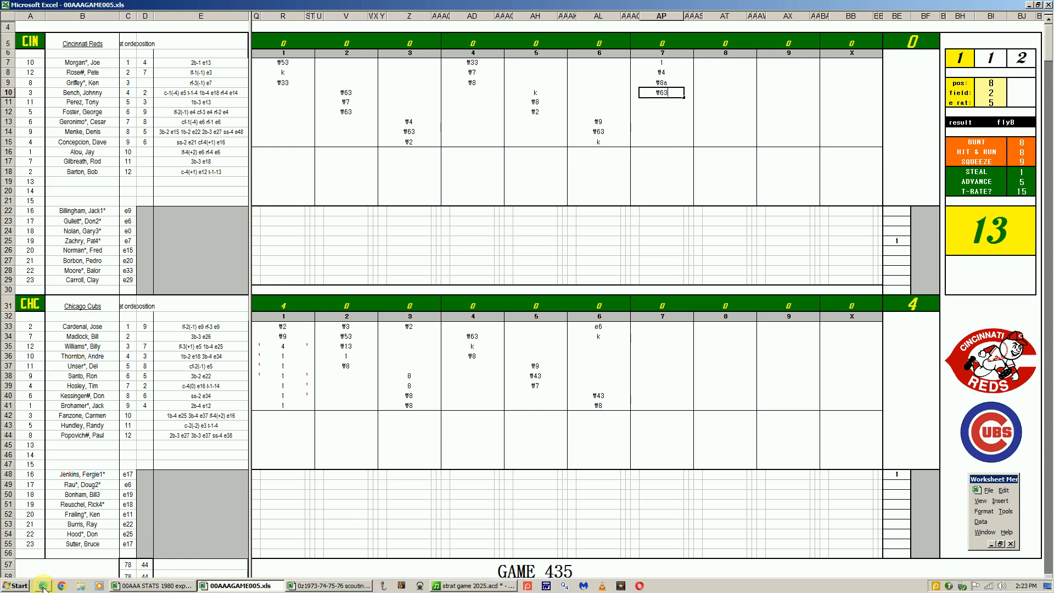
click(63, 586)
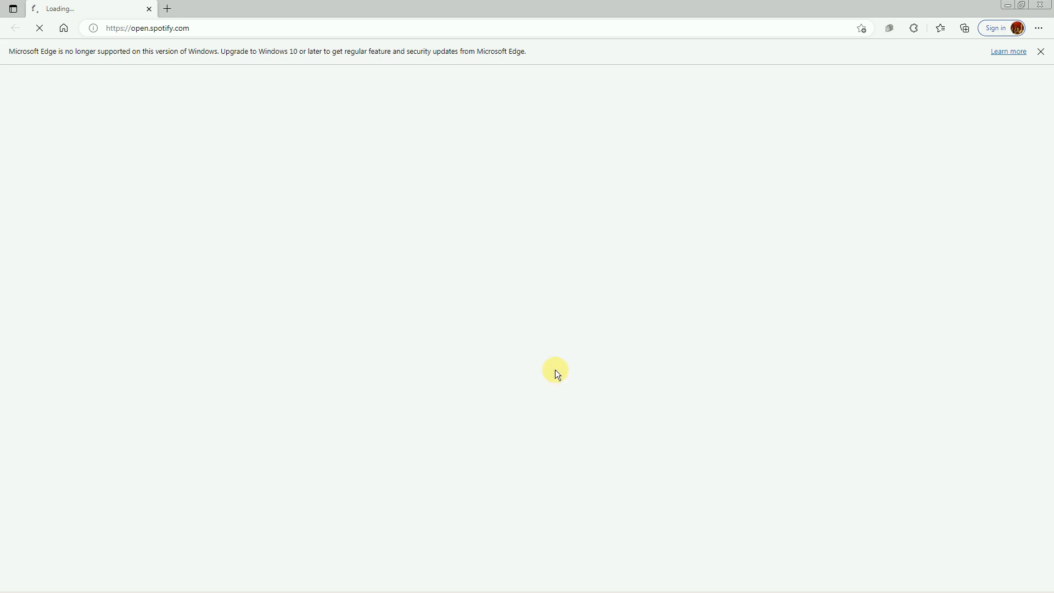
mouse_move(546, 589)
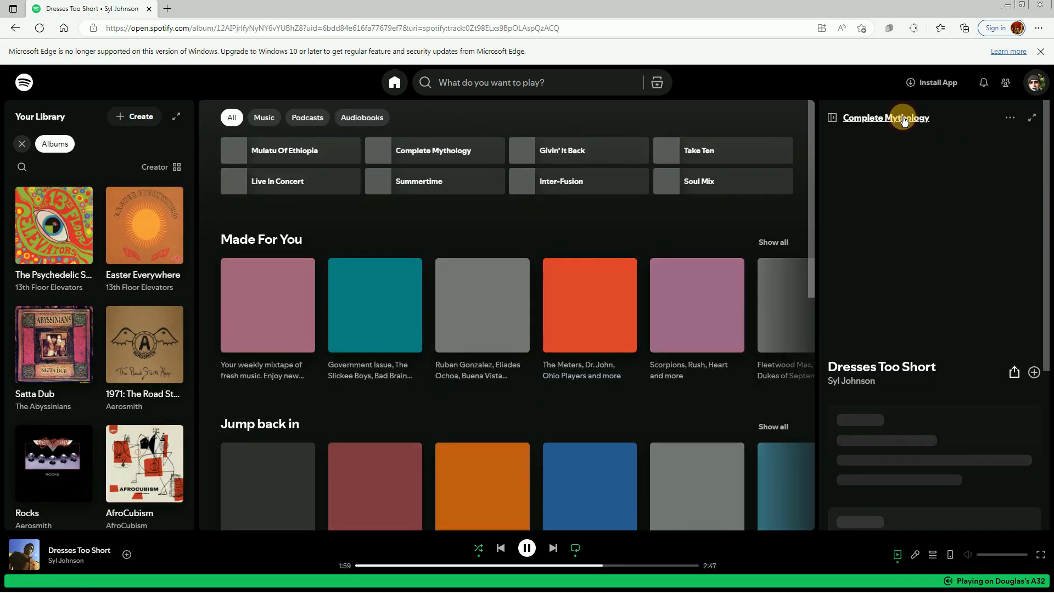
click(905, 120)
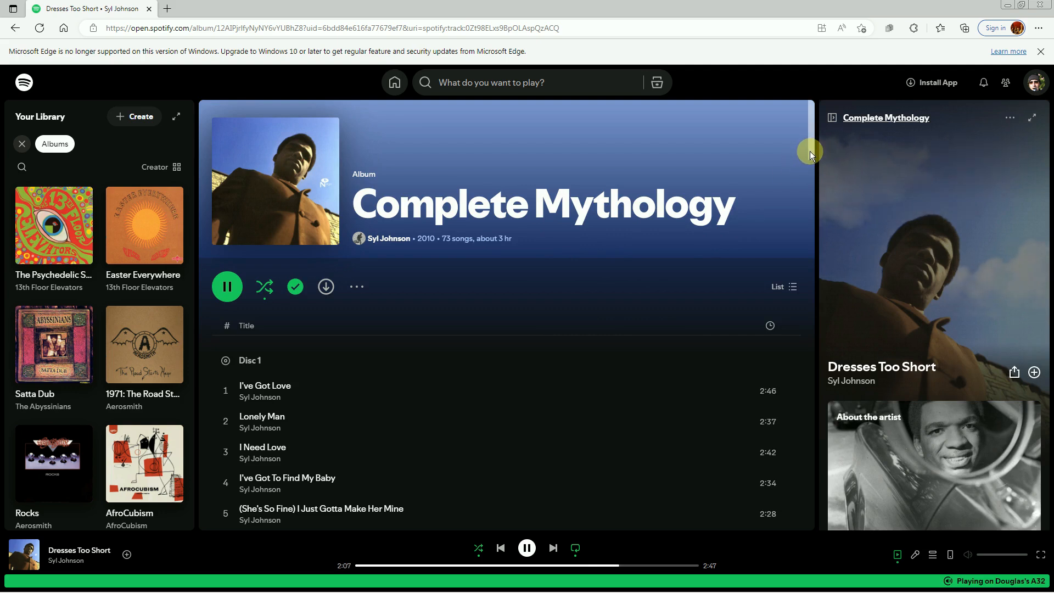
drag(809, 151, 800, 356)
drag(814, 247, 820, 157)
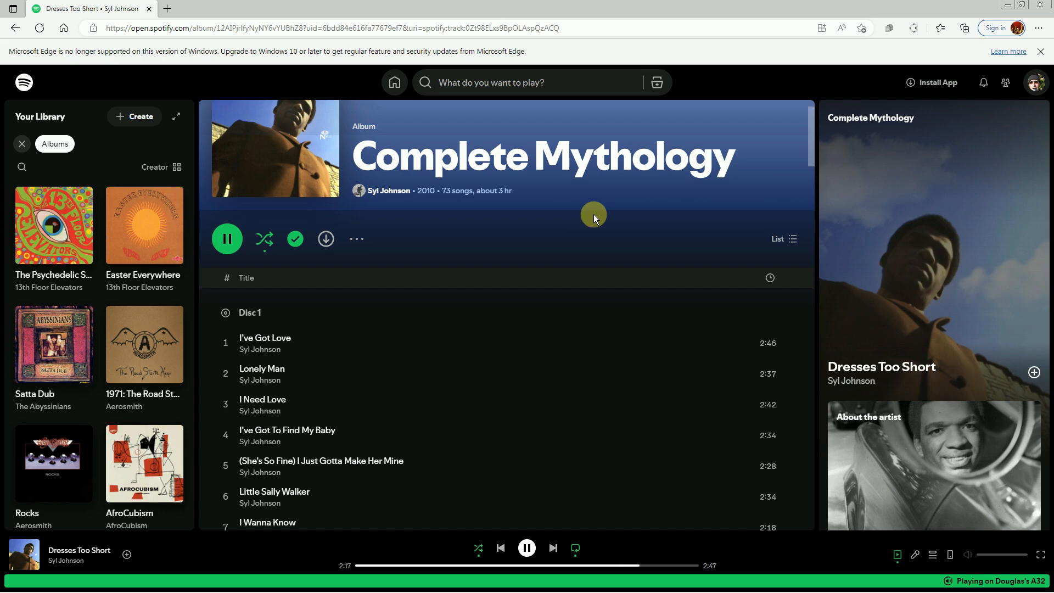
drag(812, 161, 814, 146)
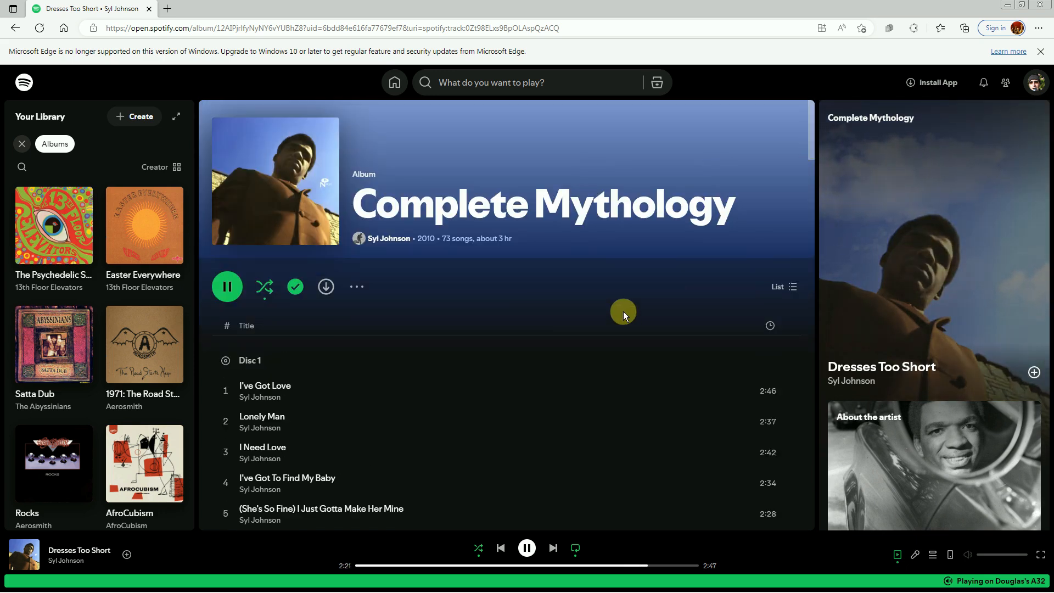
Switch back to the 00AAAGAME005.xls scoresheet in Excel and record ₩63 for the Reds' fourth batter in inning 7
mouse_move(206, 592)
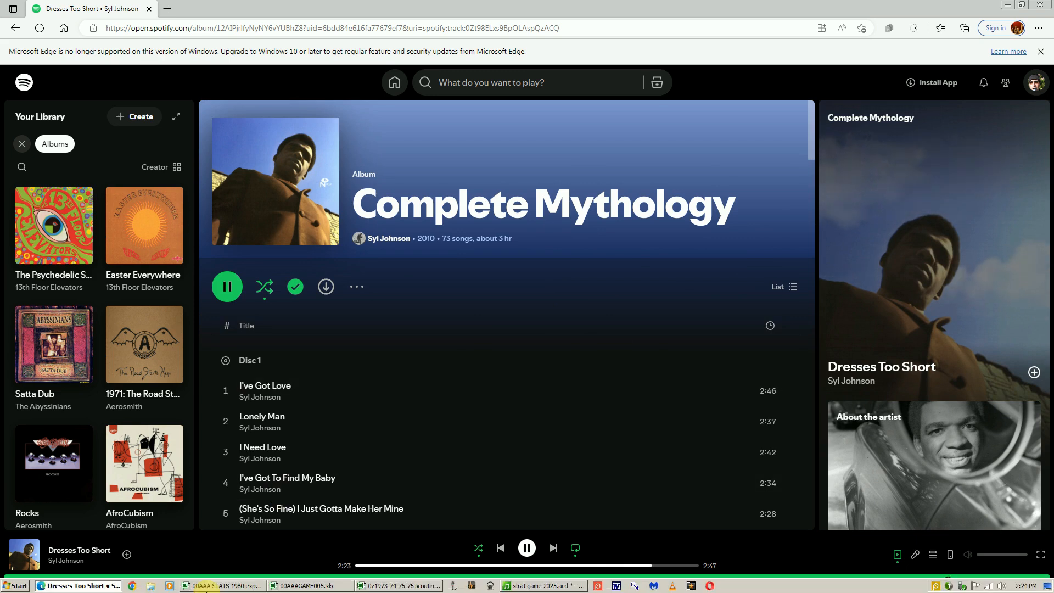
click(275, 586)
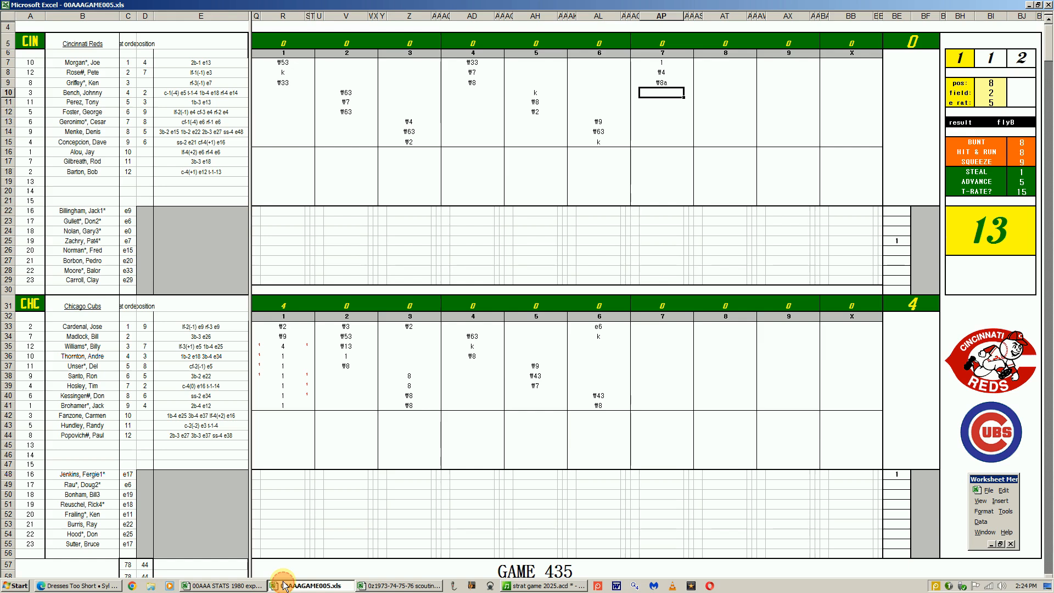
text(#63)
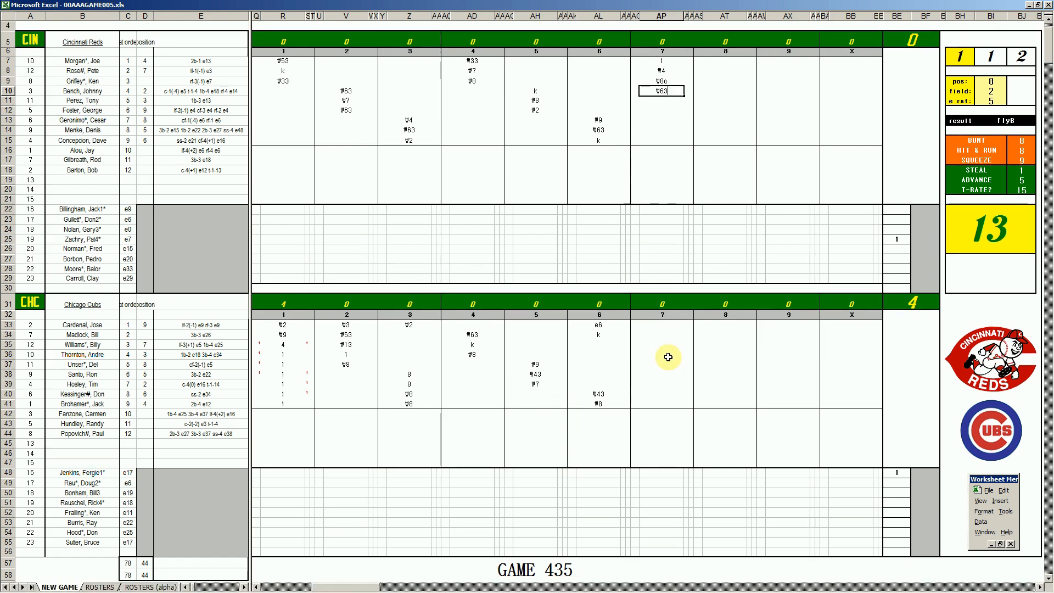
Record 1 for the Cubs' third batter and k for the fourth and fifth batters in inning 7
click(666, 343)
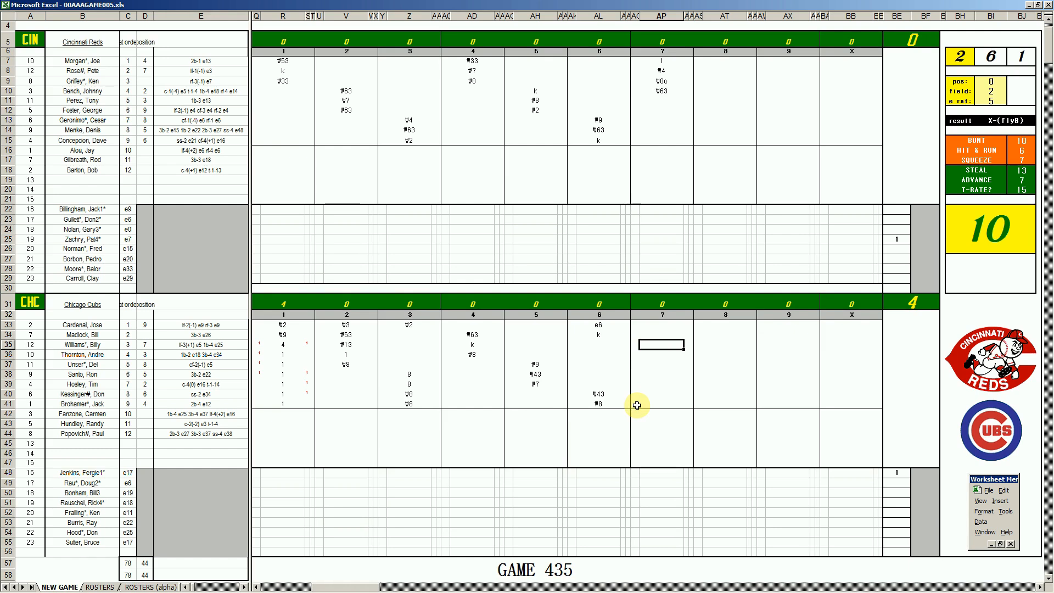
text(1)
key(Return)
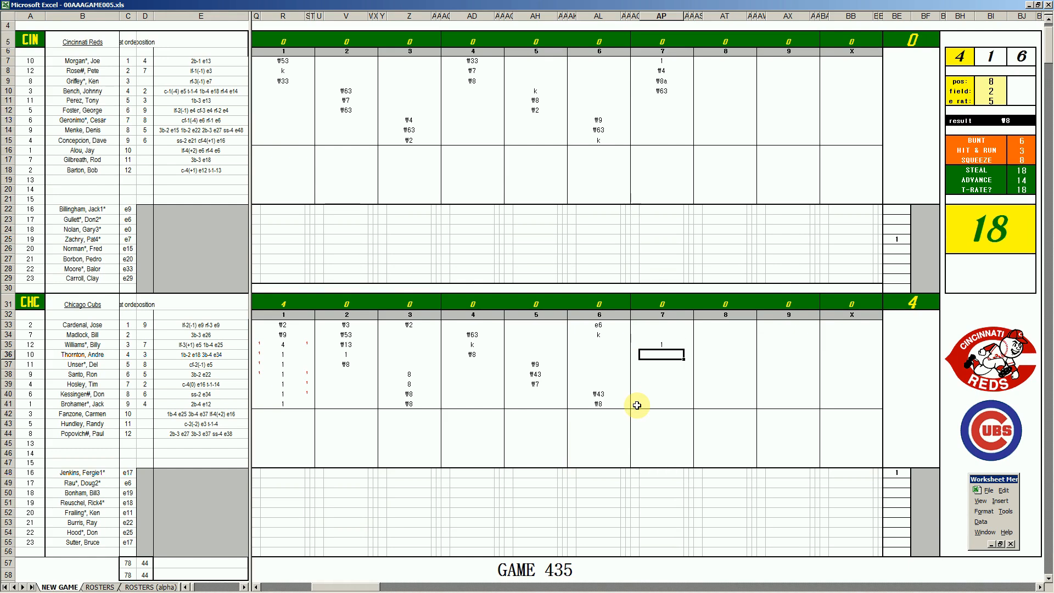
text(k)
key(Return)
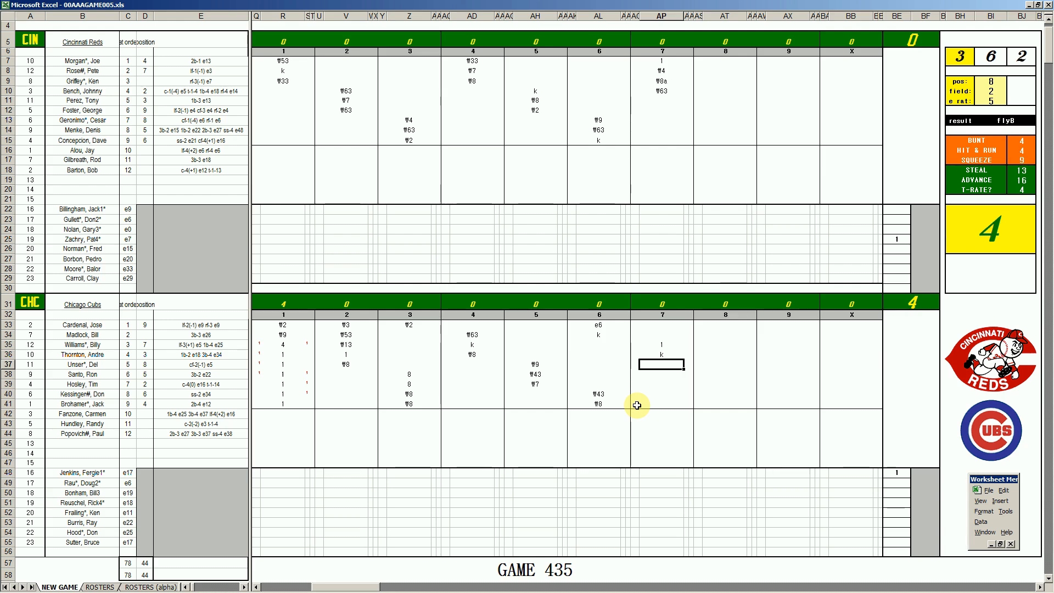
text(k)
key(Return)
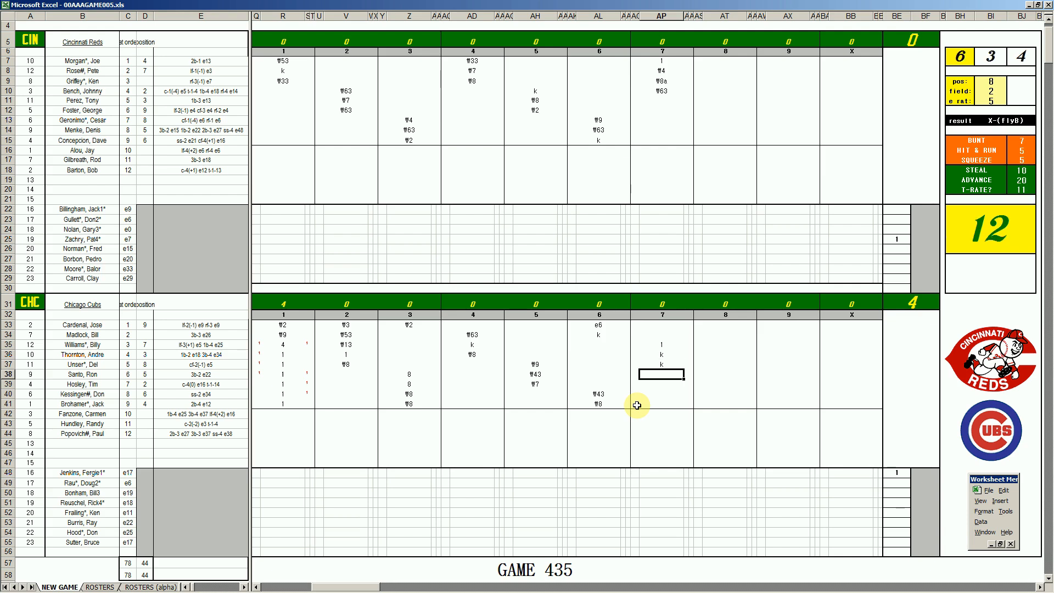
Record 1 and k for the Cubs' sixth and seventh batters in inning 7, and enter 7 in BF25 for the Reds' starting pitcher
text(1)
key(Return)
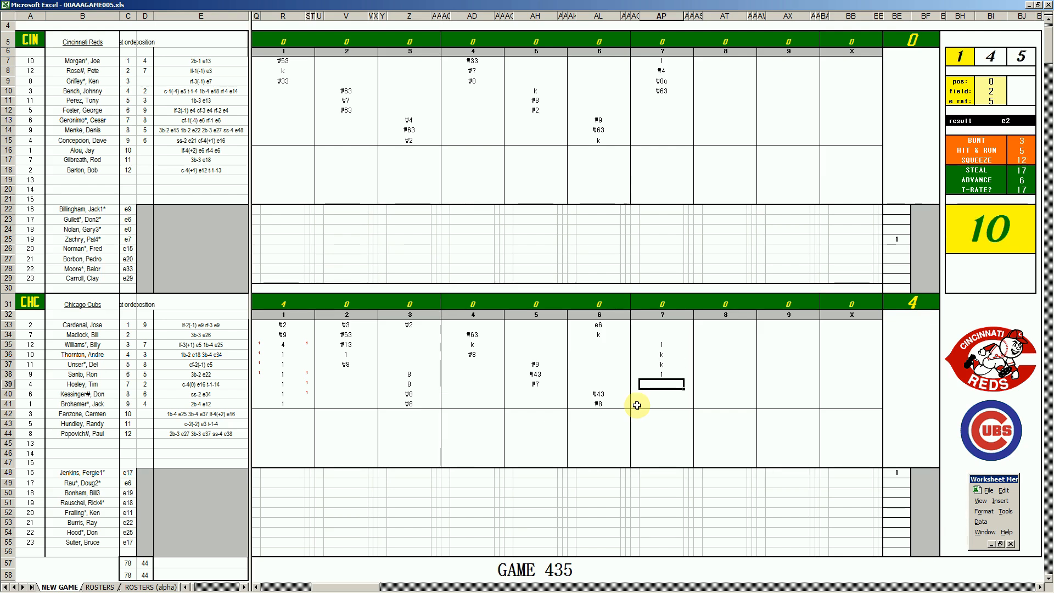
text(k)
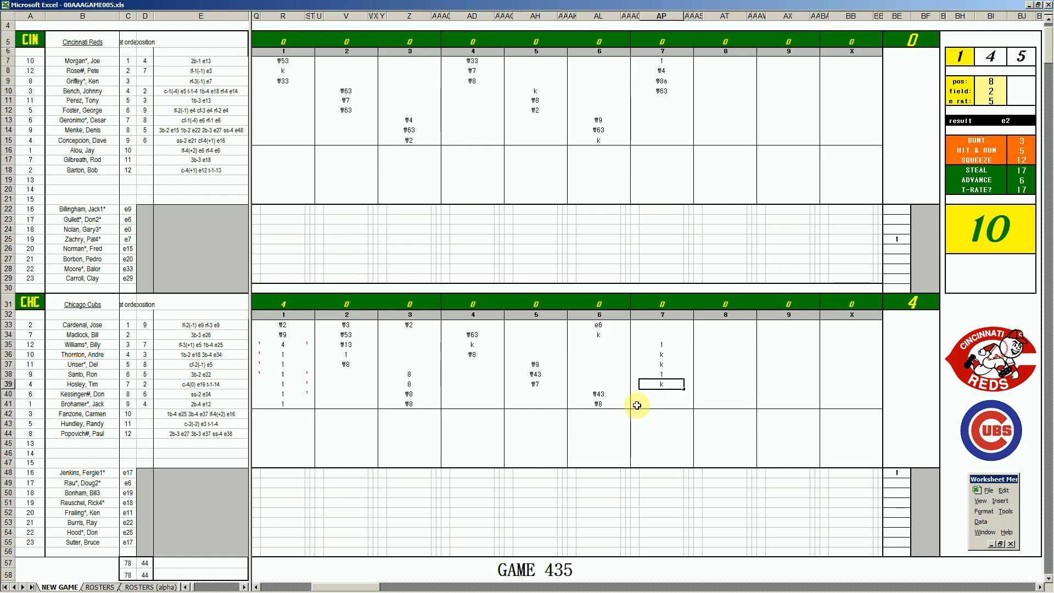
click(920, 238)
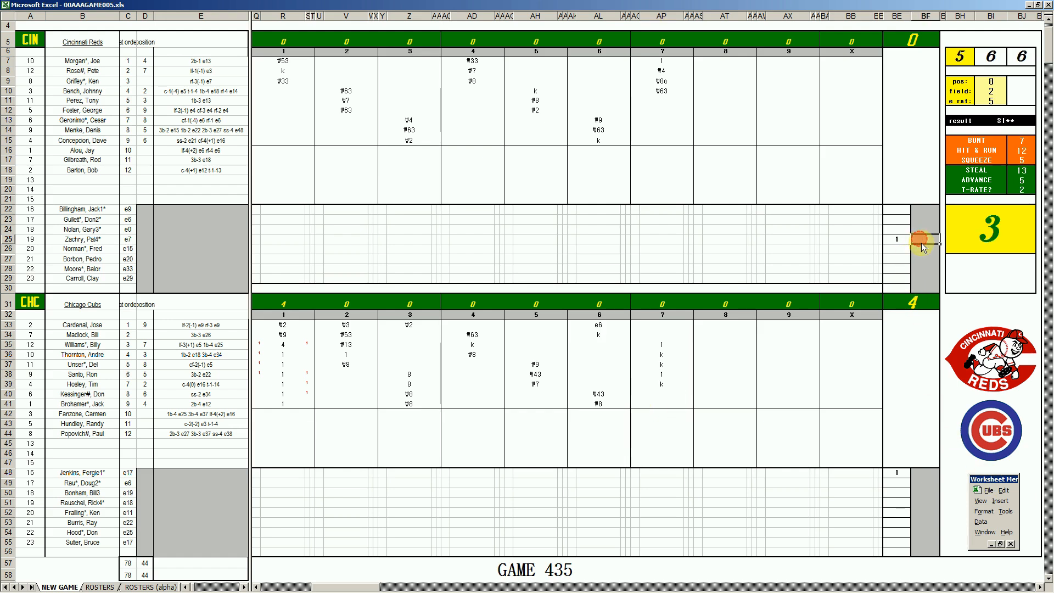
text(7)
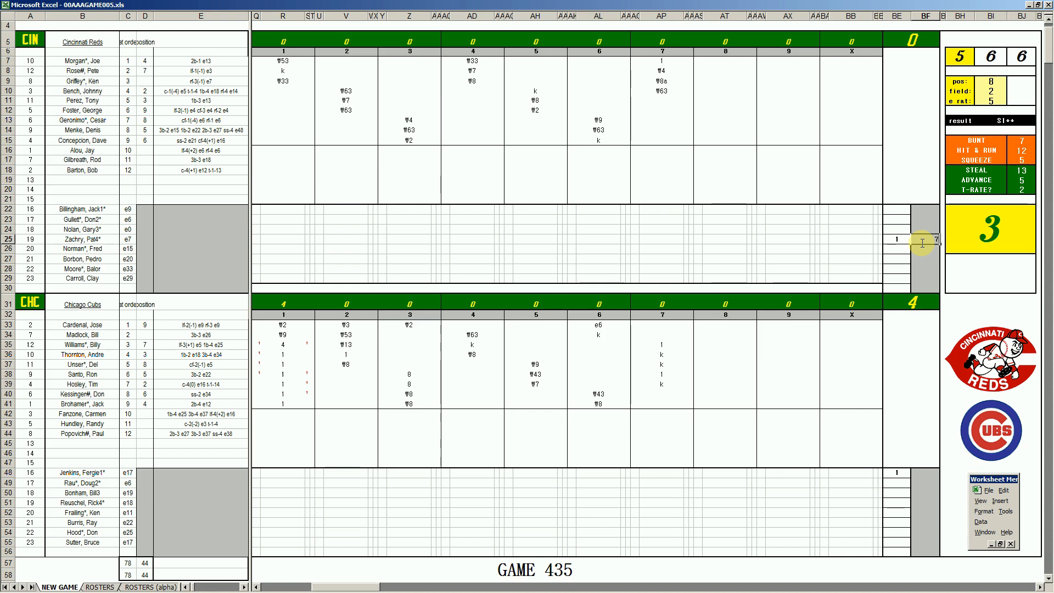
Record ₩8, k and ₩7 for the Reds' fifth, sixth and seventh batters in inning 8
click(705, 100)
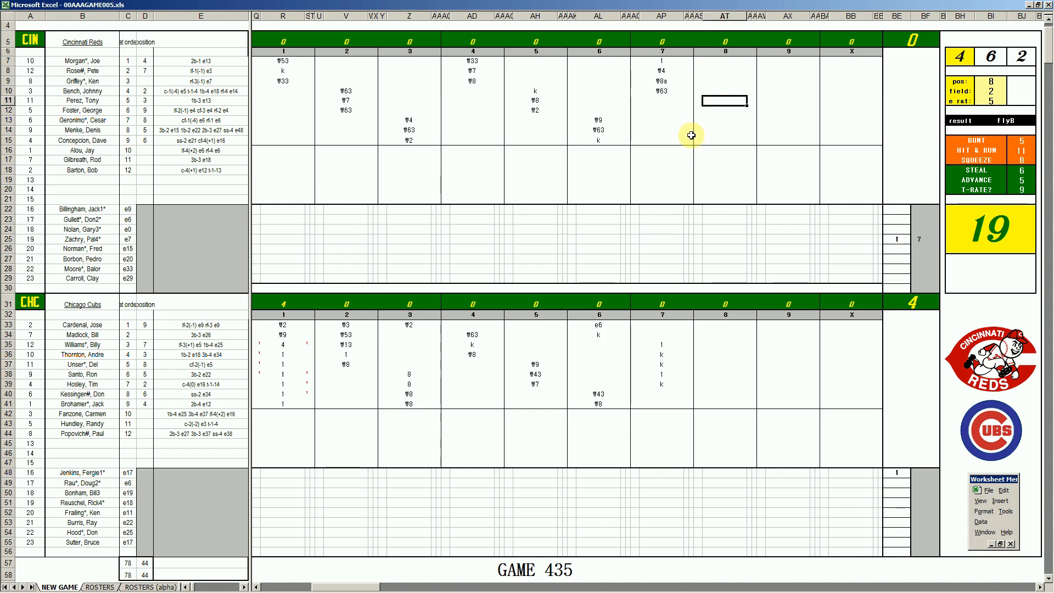
text(#8)
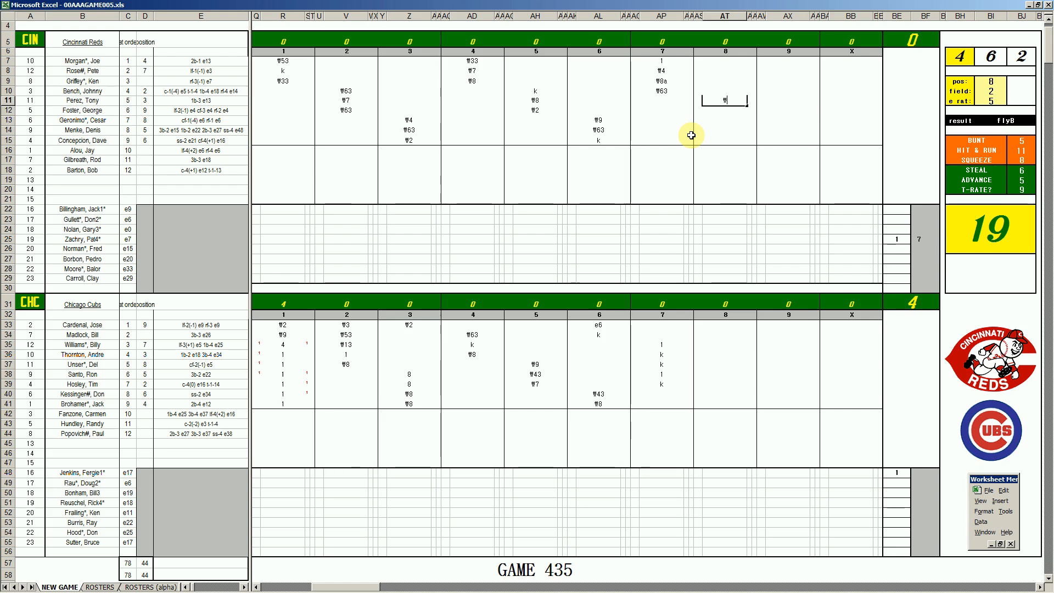
key(Return)
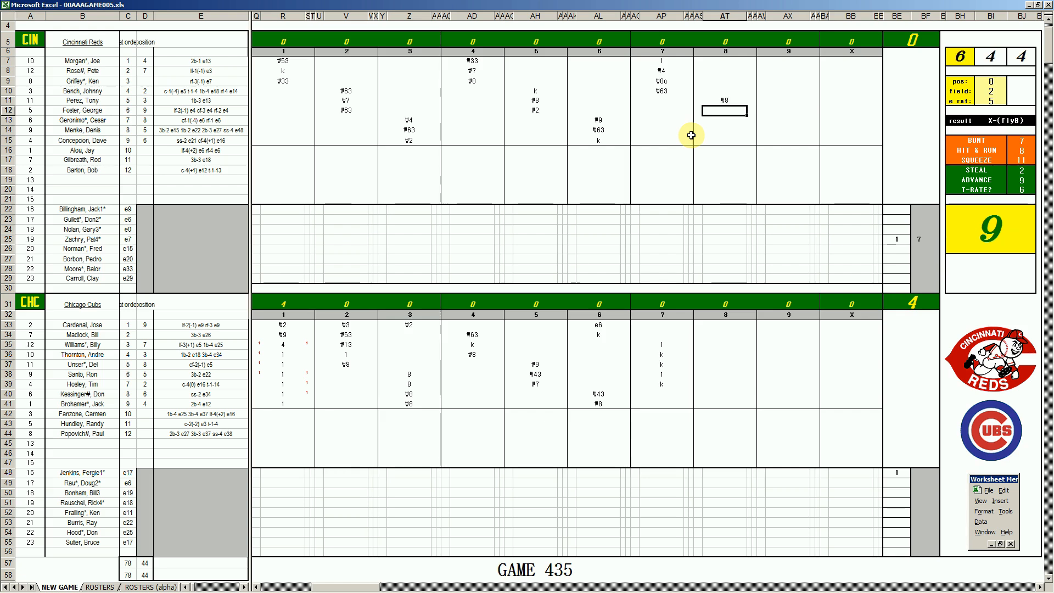
text(k)
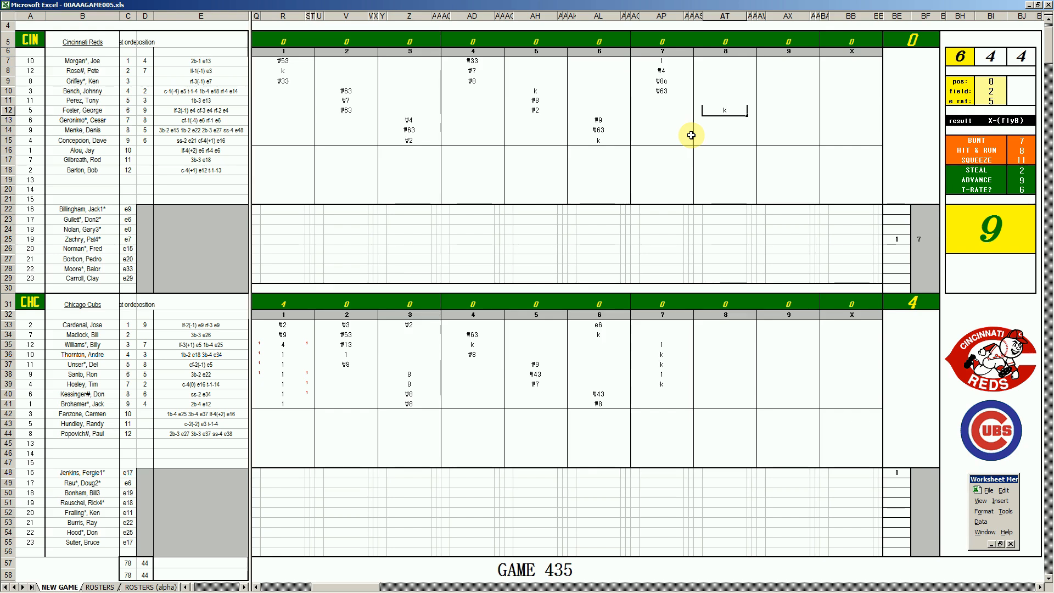
key(Return)
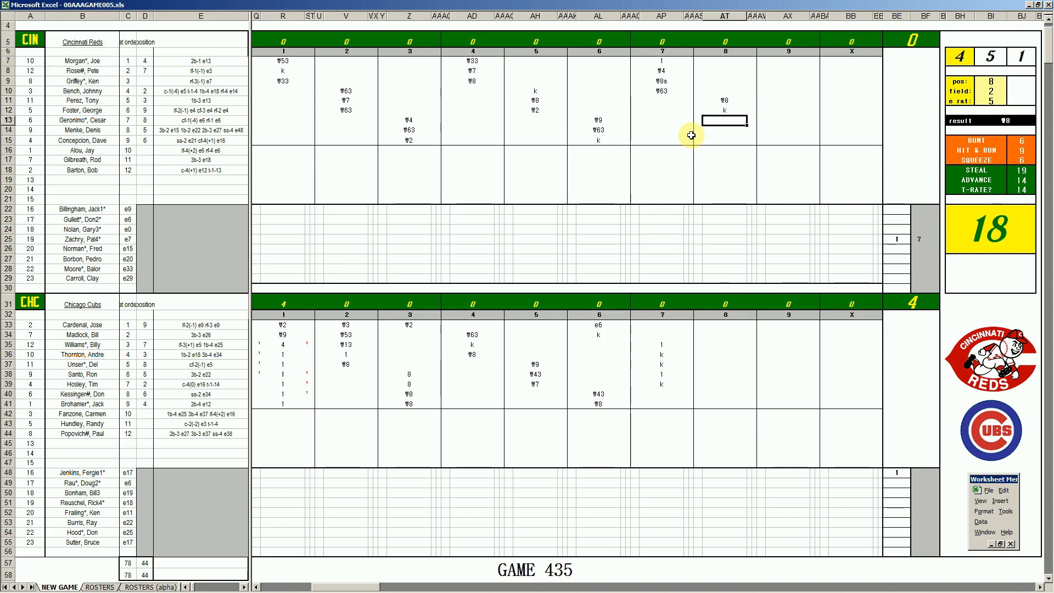
text(#7)
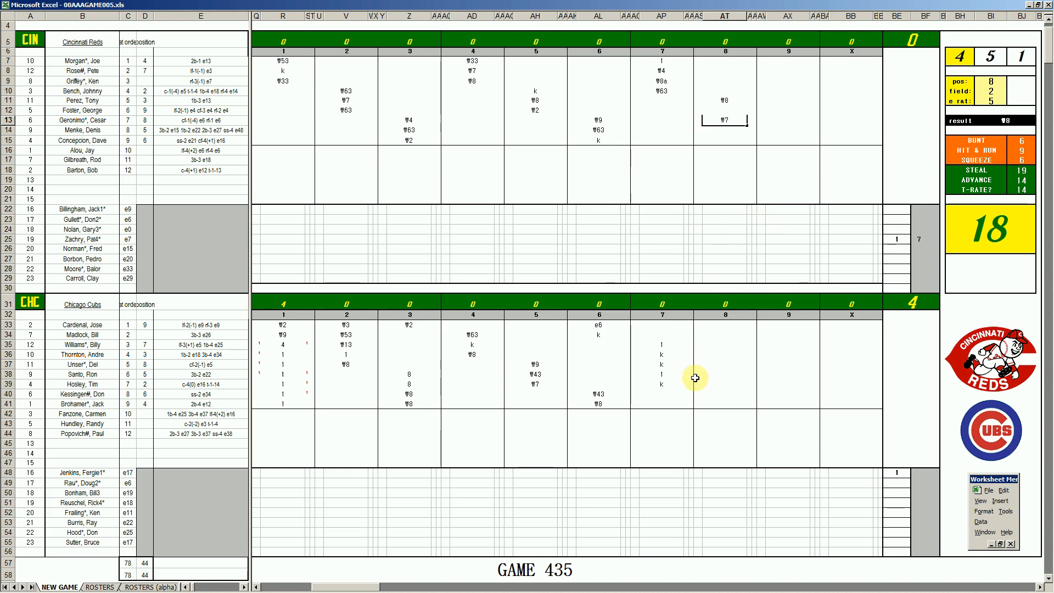
Enter 8 in BE29 for the Reds' last-listed pitcher, and record ₩13 for the Cubs' eighth and ninth batters in inning 8
click(897, 279)
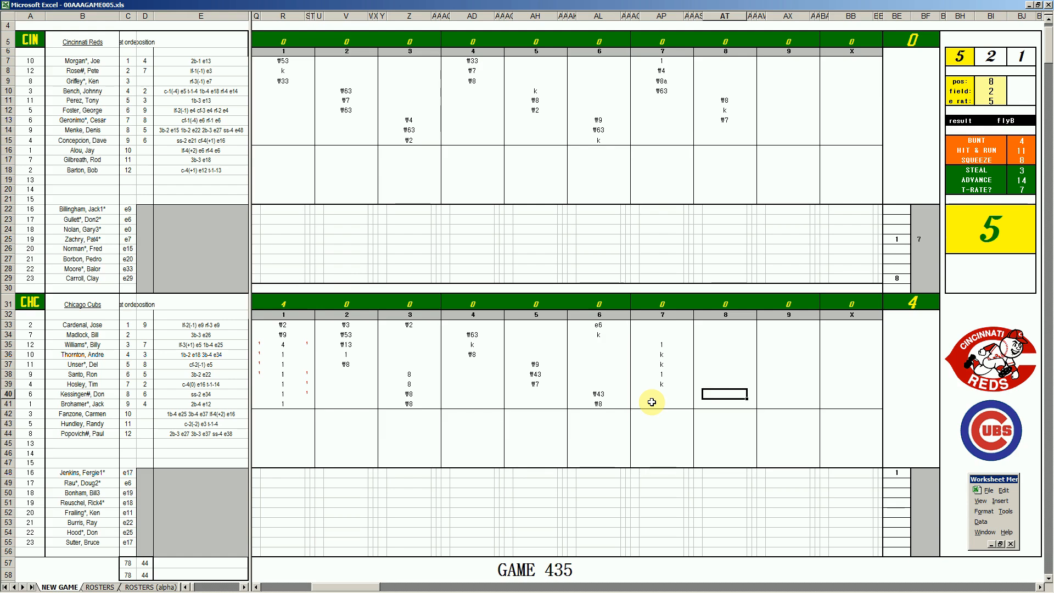
text(#13)
key(Return)
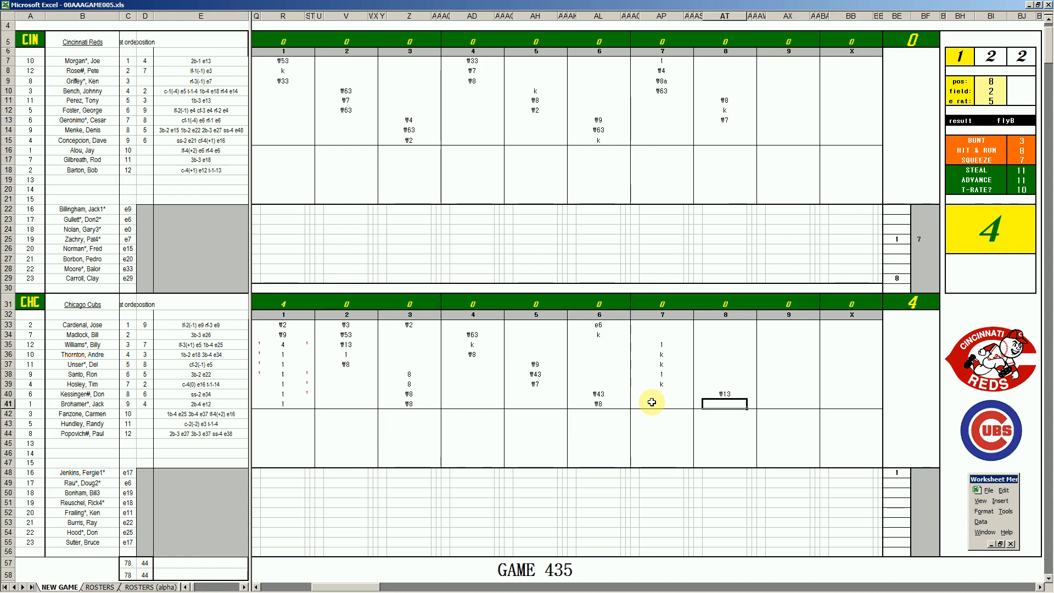
text(#13)
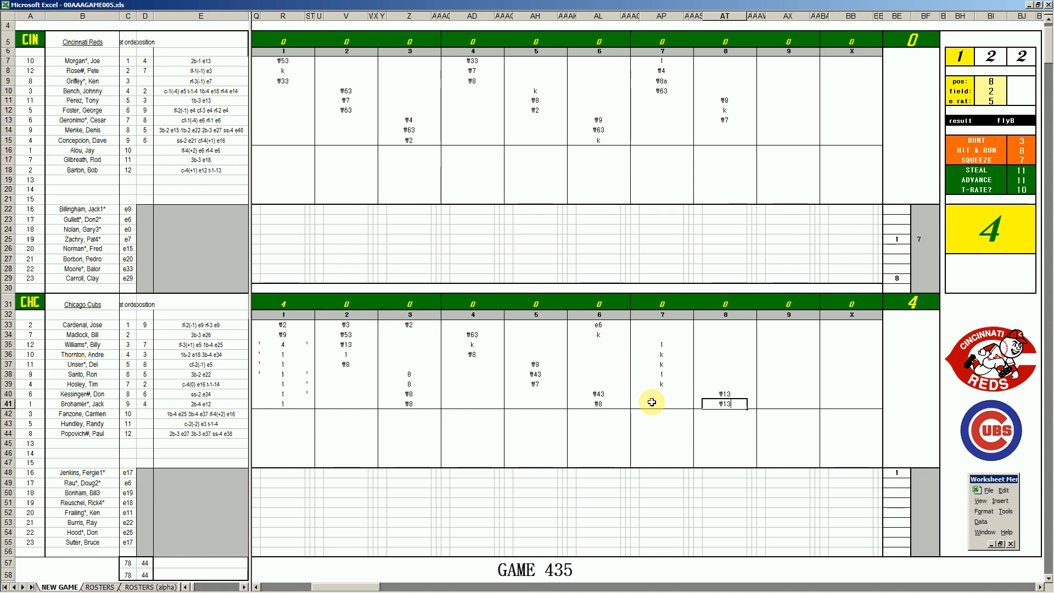
key(Return)
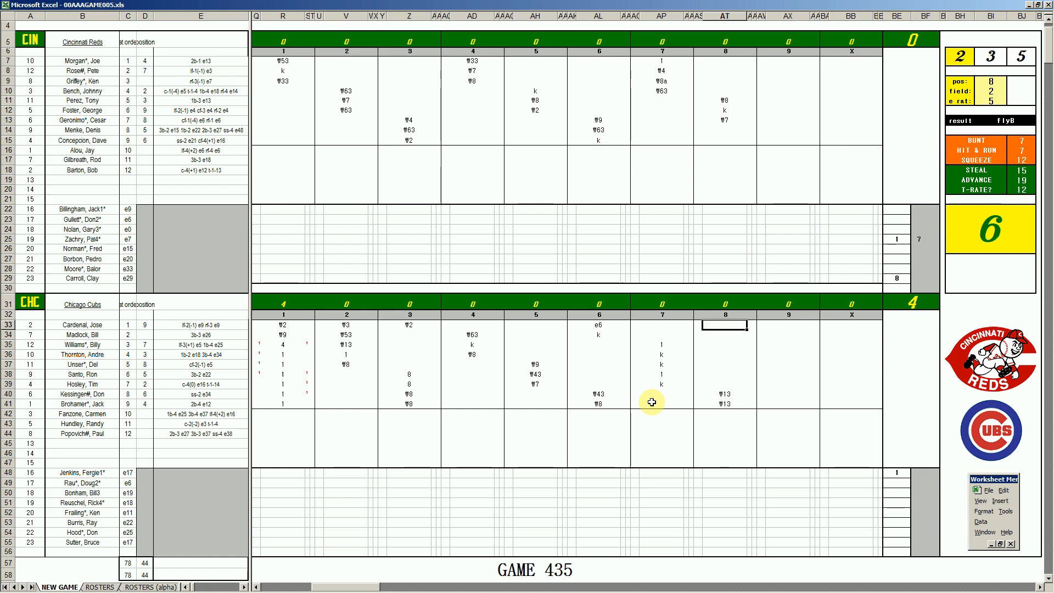
Record 1 for the Cubs' first batter in inning 8 and mark his steal in the narrow column beside it
text(1)
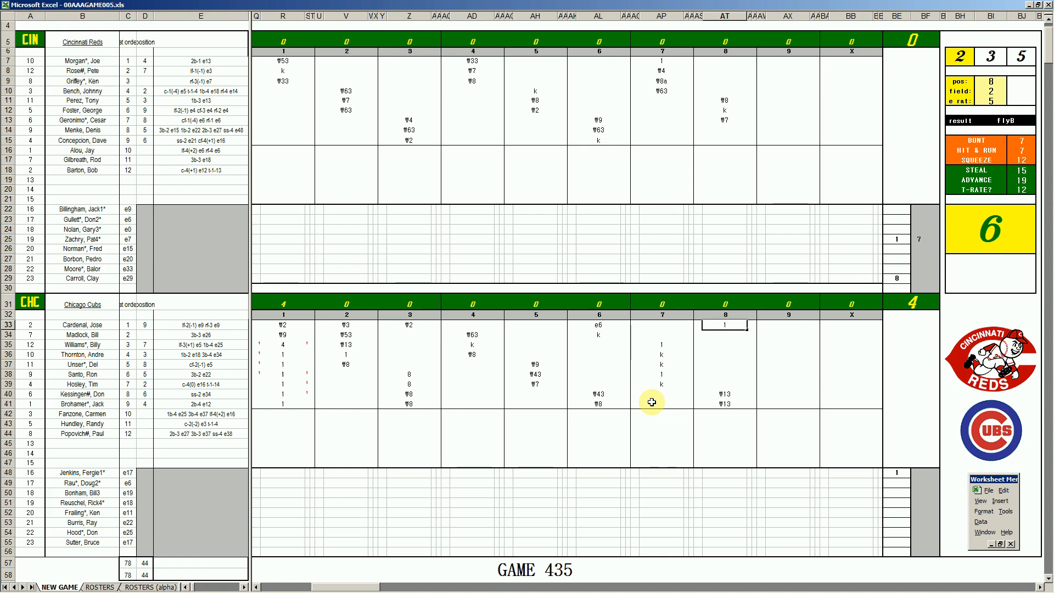
key(Return)
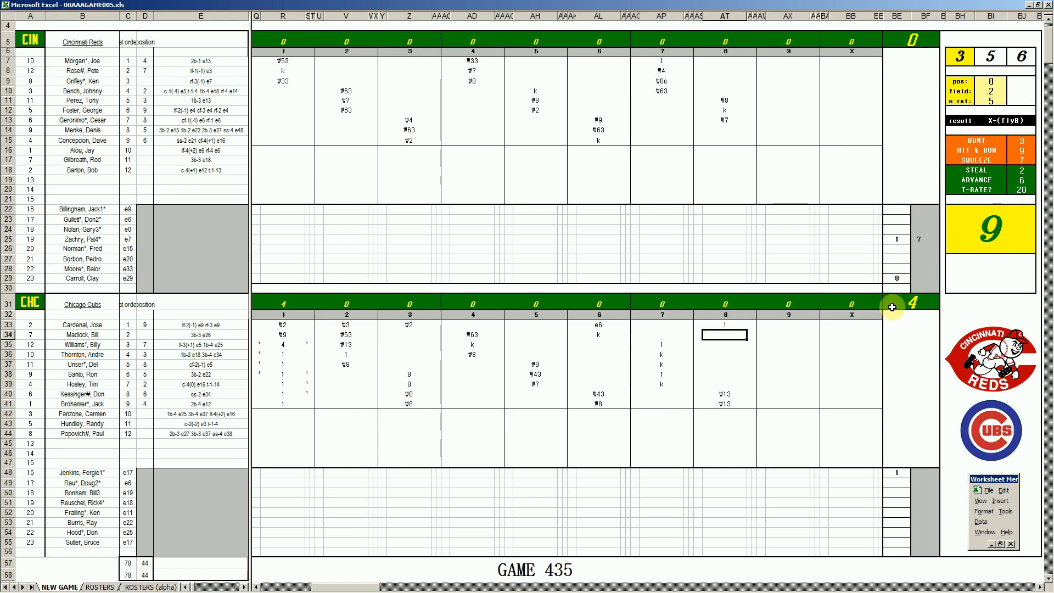
key(Up)
key(Right)
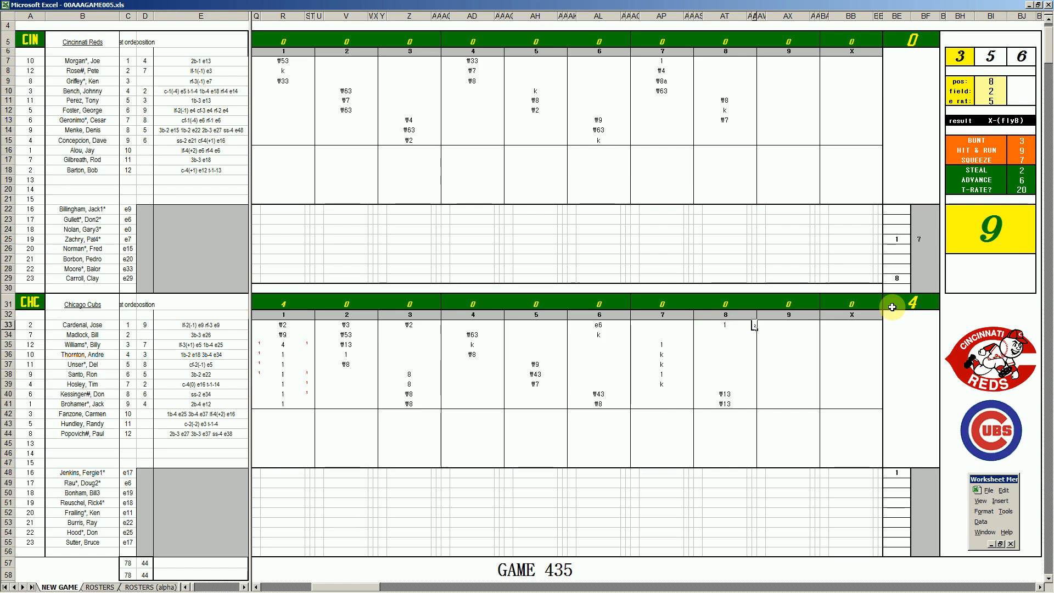
text(2)
key(Return)
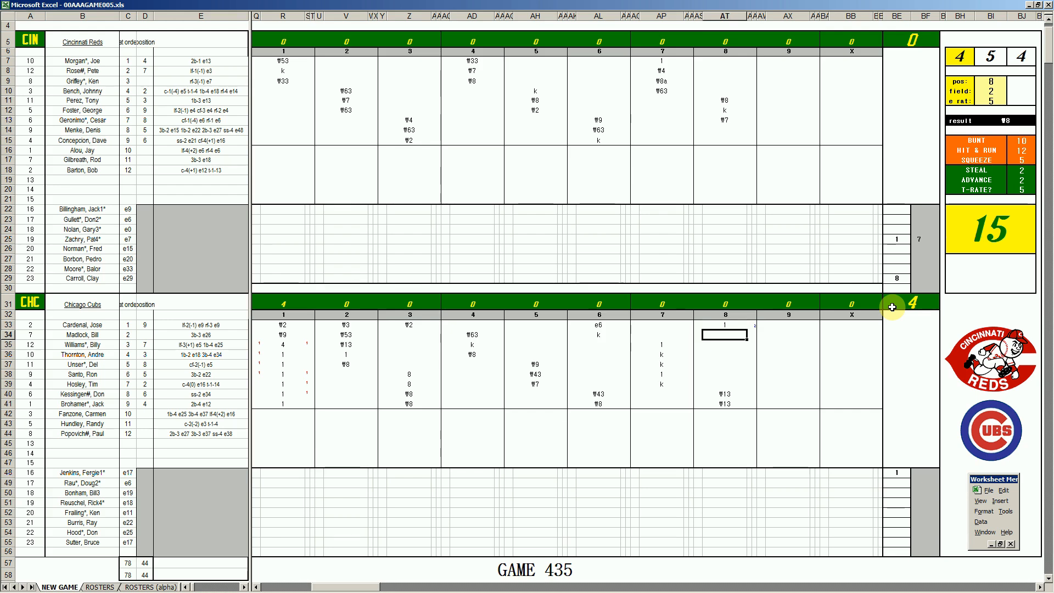
Set the fielding chart to pos 4, field 1 and e rating 13, and record ₩43 for the Cubs' second batter in inning 8
key(ctrl+q)
text(4)
key(Return)
text(1)
key(Return)
text(13)
key(Return)
click(727, 334)
text(\43)
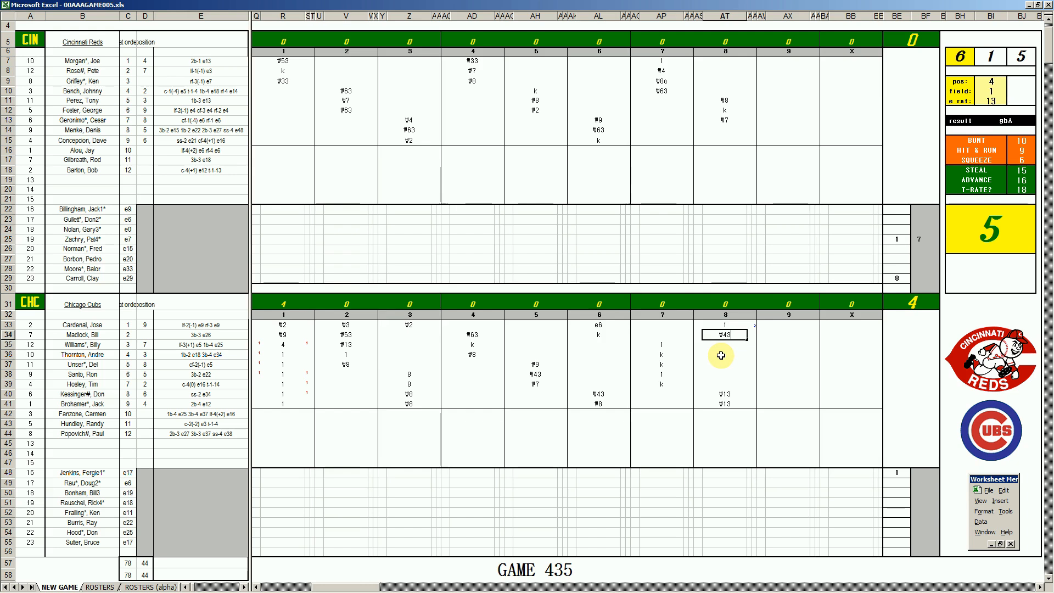
Record 8, ₩543 and ₩9 for the Reds' eighth, ninth and first batters in inning 9
click(779, 132)
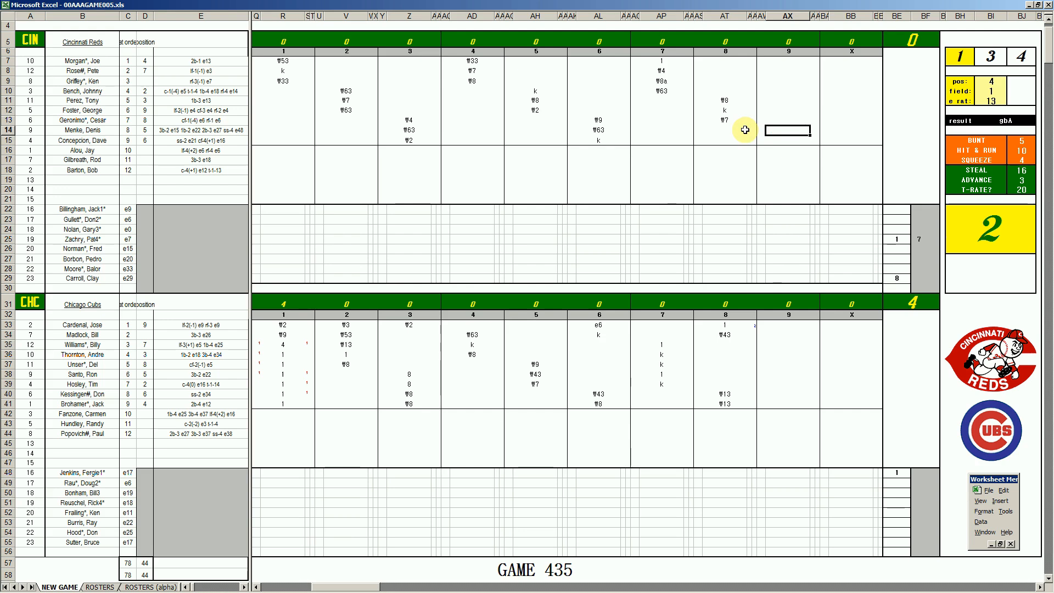
text(8)
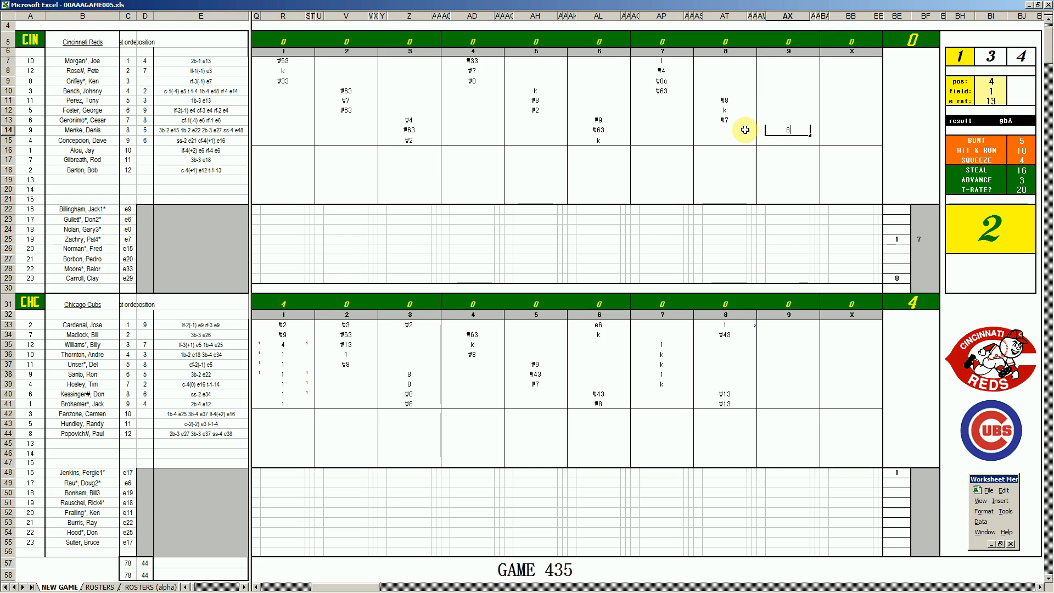
key(Return)
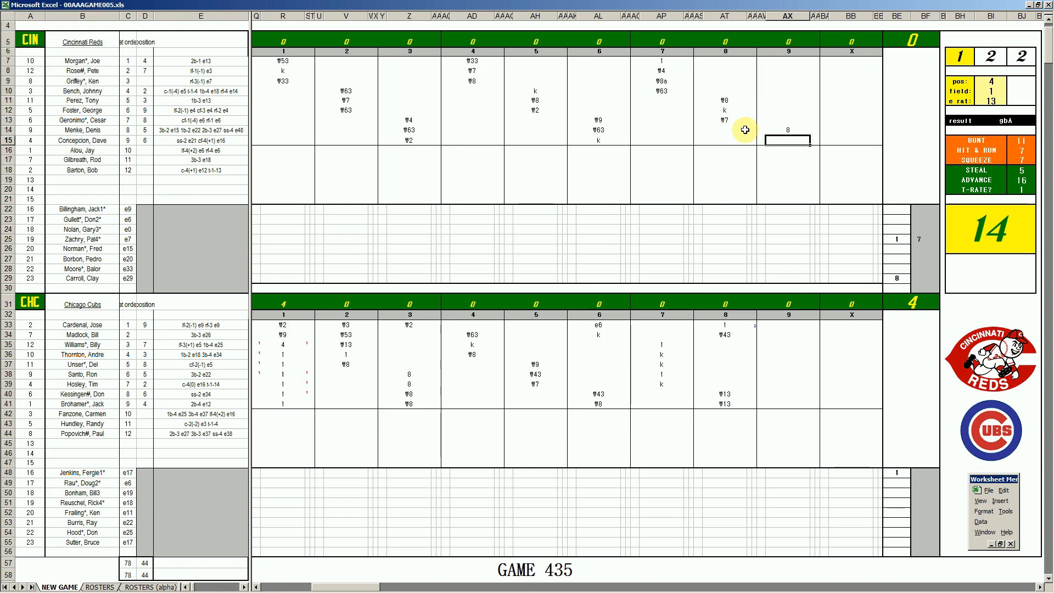
text(\543)
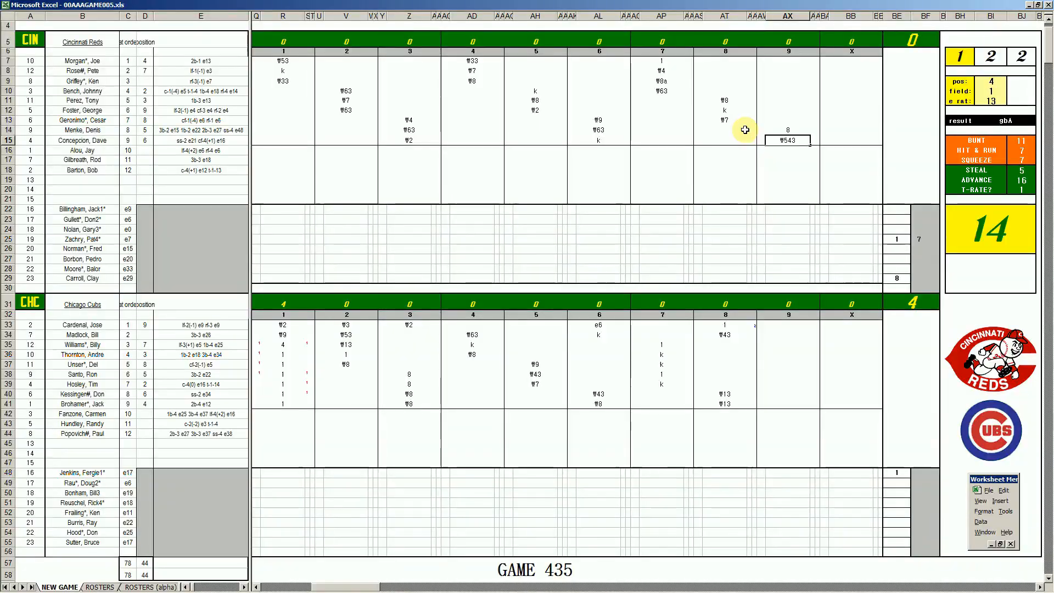
click(787, 63)
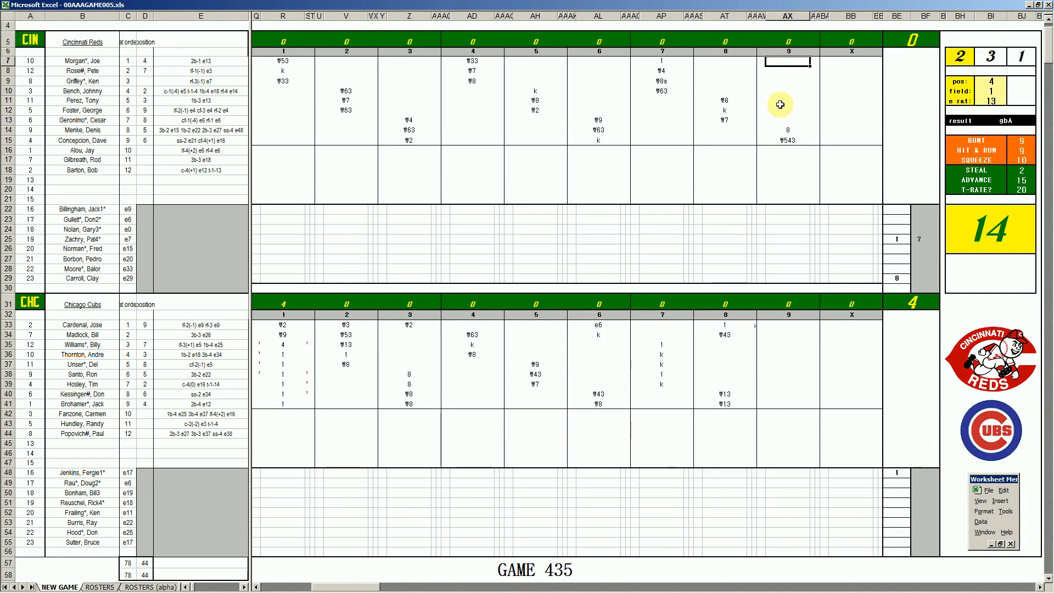
text(#9)
key(Return)
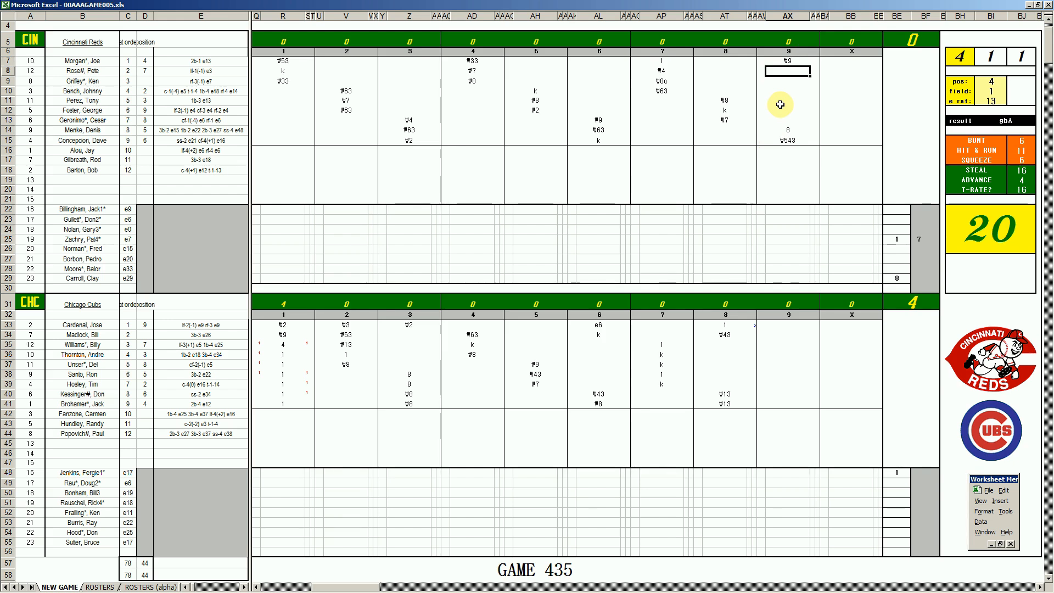
Enter 1 in BF29 for the Reds' last-listed pitcher and 9 in BF48 for the Cubs' starting pitcher
click(922, 279)
text(1)
key(Return)
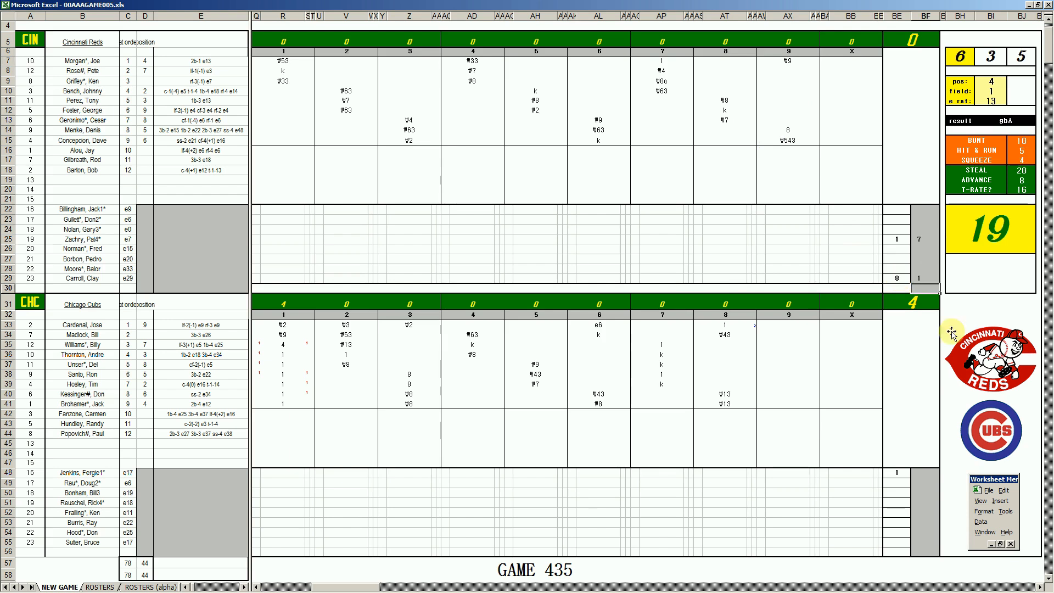
click(925, 473)
text(9)
key(Return)
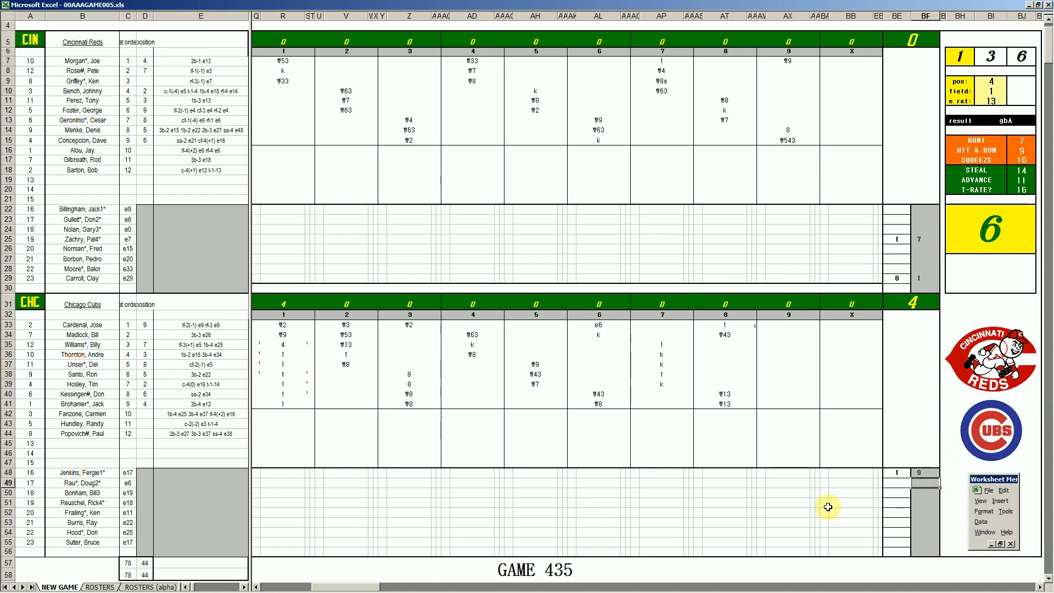
Run the new-game macro on the scoresheet and switch to the completed game's box score in Book2
click(211, 496)
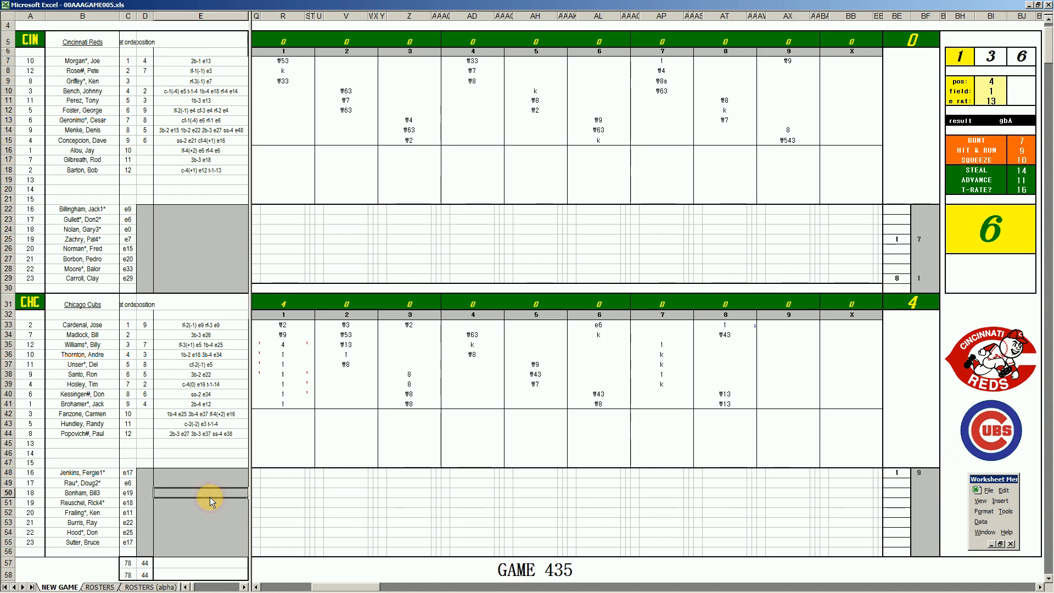
key(ctrl+n)
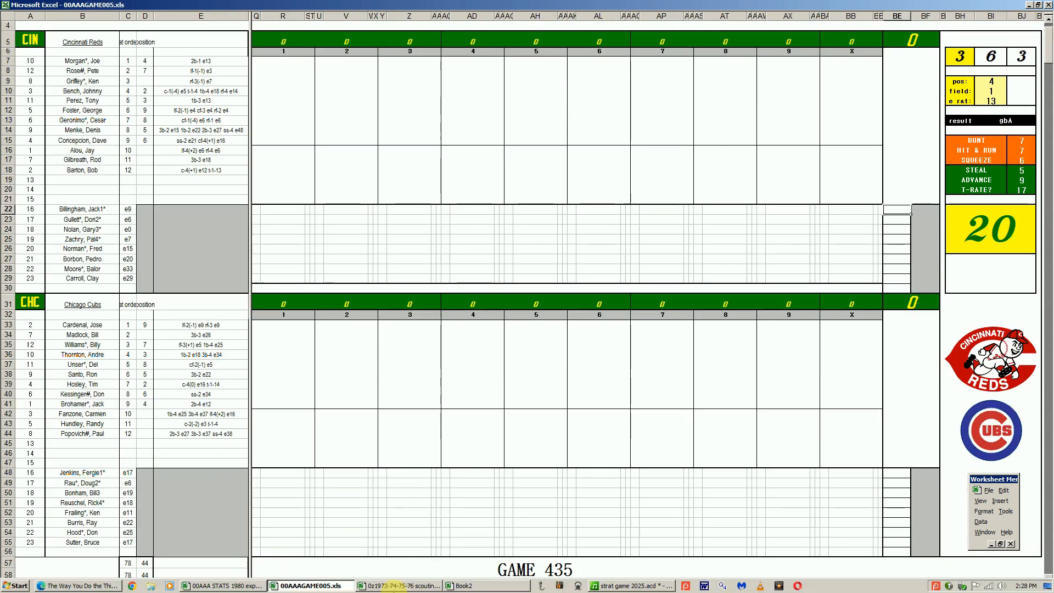
click(462, 586)
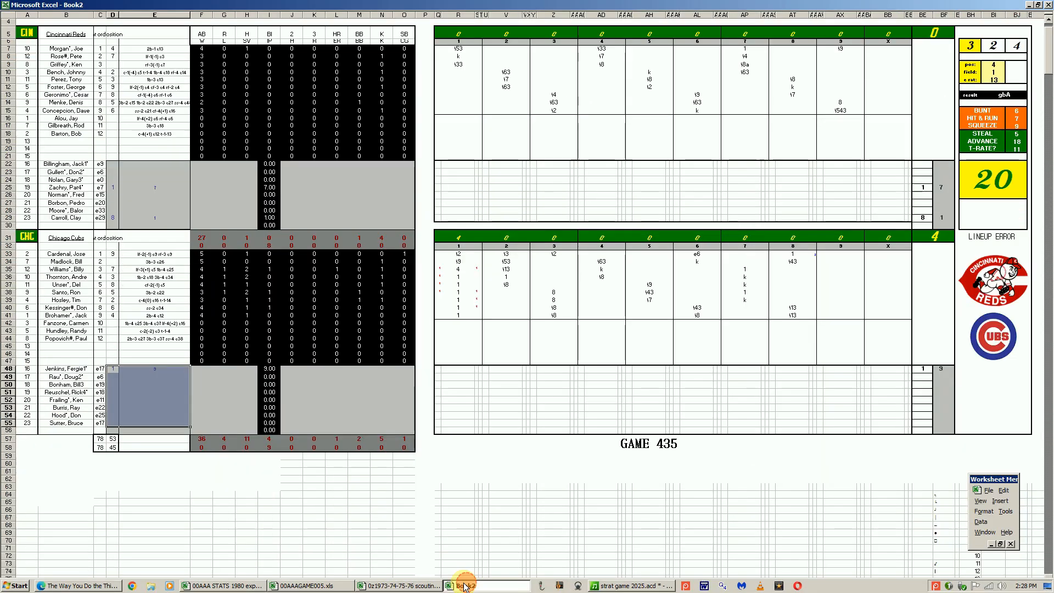
Fill in the Cubs' starting pitcher's line with W 1, H 1, BB 1, K 4 and CG 1
click(214, 390)
click(201, 371)
text(1)
key(Tab)
key(Tab)
key(Tab)
key(Tab)
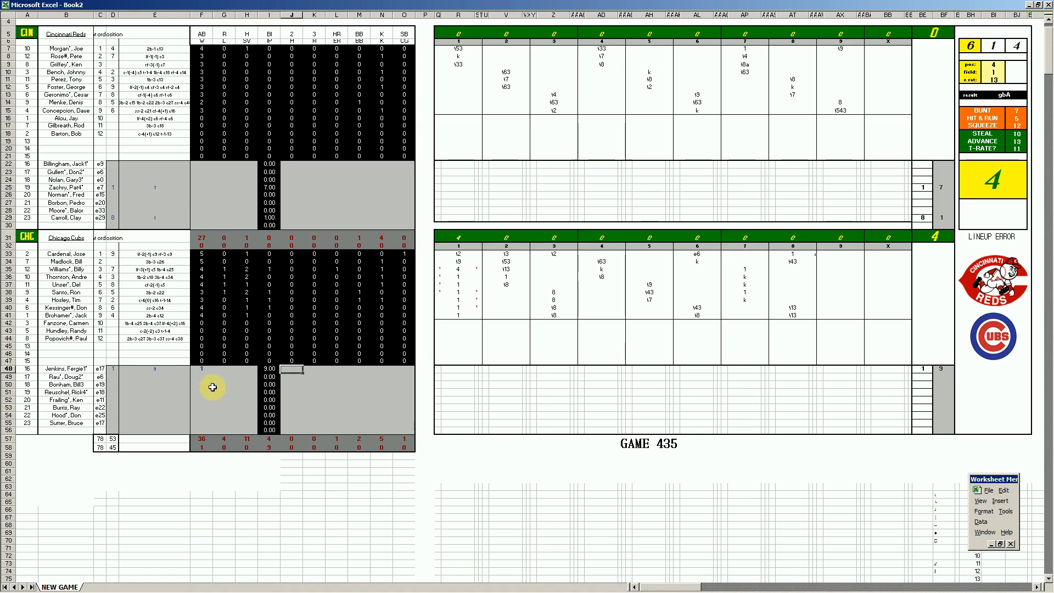
text(1)
key(Tab)
key(Tab)
key(Tab)
text(1)
key(Tab)
key(Tab)
text(1)
key(Left)
key(Left)
key(Left)
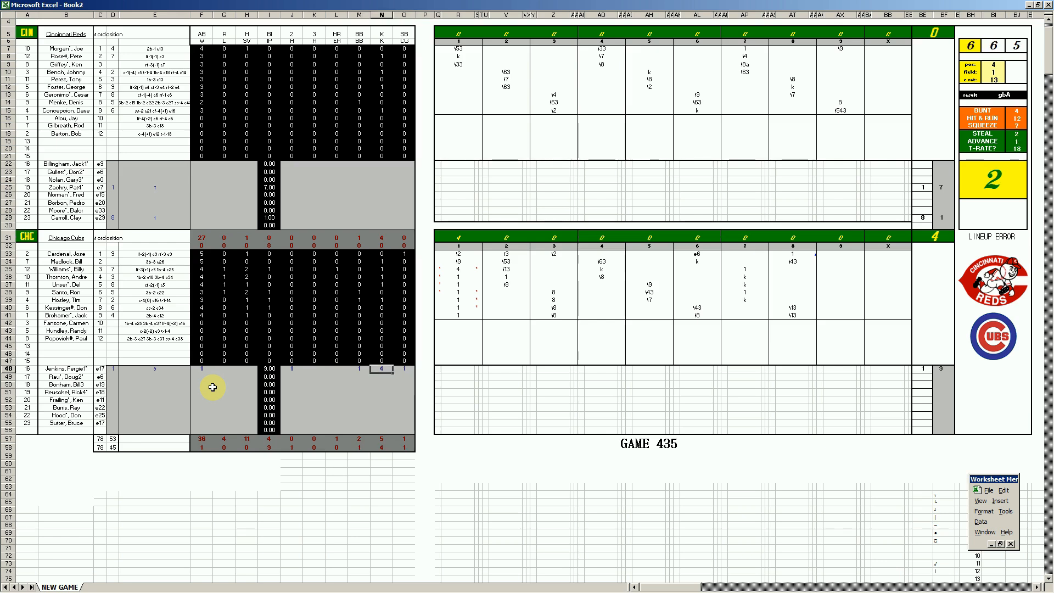
Enter 1 hit allowed in J29 for the Reds' last-listed pitcher
key(Up)
key(Up)
key(Up)
key(Up)
Fill in the Reds' starting pitcher's line with L 1, H 10, R 4, ER 4, BB 2 and K 5
key(Up)
key(Up)
key(Up)
key(Up)
key(Up)
key(Up)
key(Up)
key(Up)
key(Up)
key(Up)
key(Up)
key(Up)
key(Up)
key(Left)
key(Left)
key(Down)
text(1)
key(Up)
key(Up)
key(Up)
key(Up)
key(Up)
key(Left)
key(Down)
key(Left)
key(Right)
key(Right)
key(Right)
text(10)
key(Right)
text(4)
key(Right)
text(4)
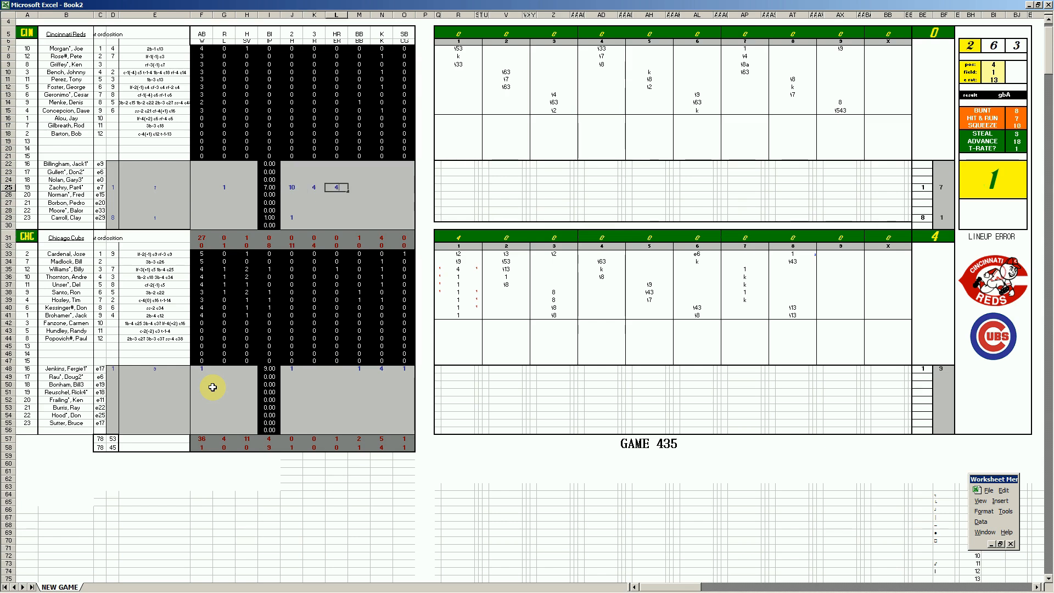
key(Right)
text(2)
key(Right)
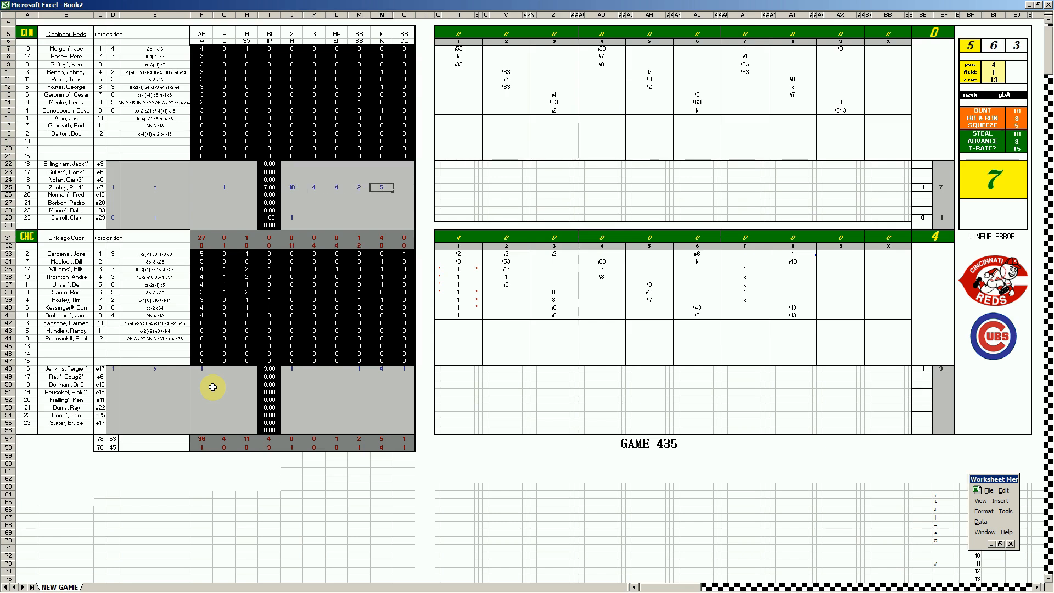
text(5)
key(Return)
key(Left)
key(Left)
key(Left)
key(Left)
key(Left)
key(Left)
key(Left)
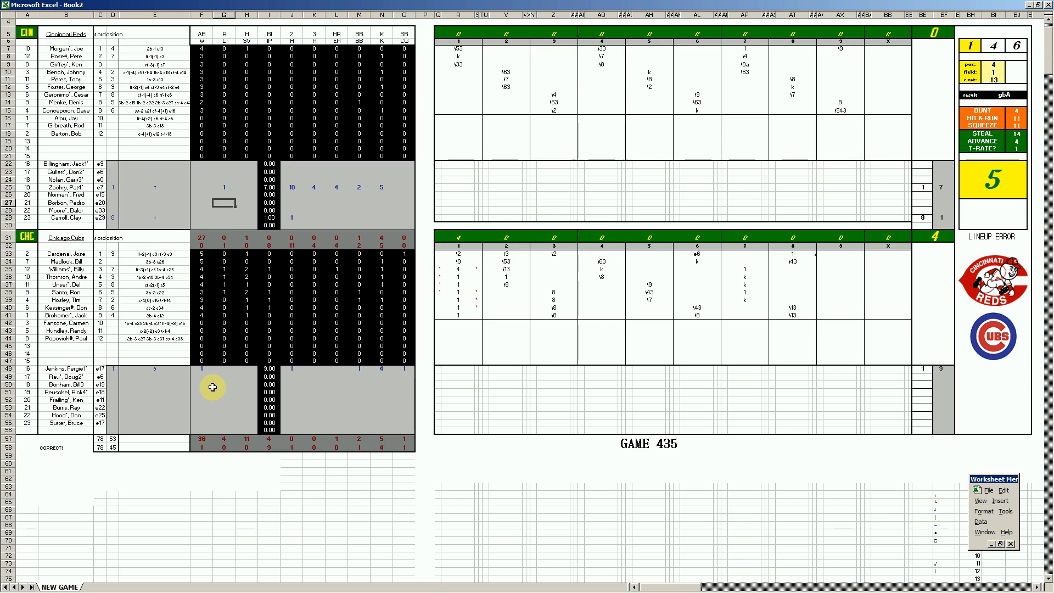
key(ctrl+s)
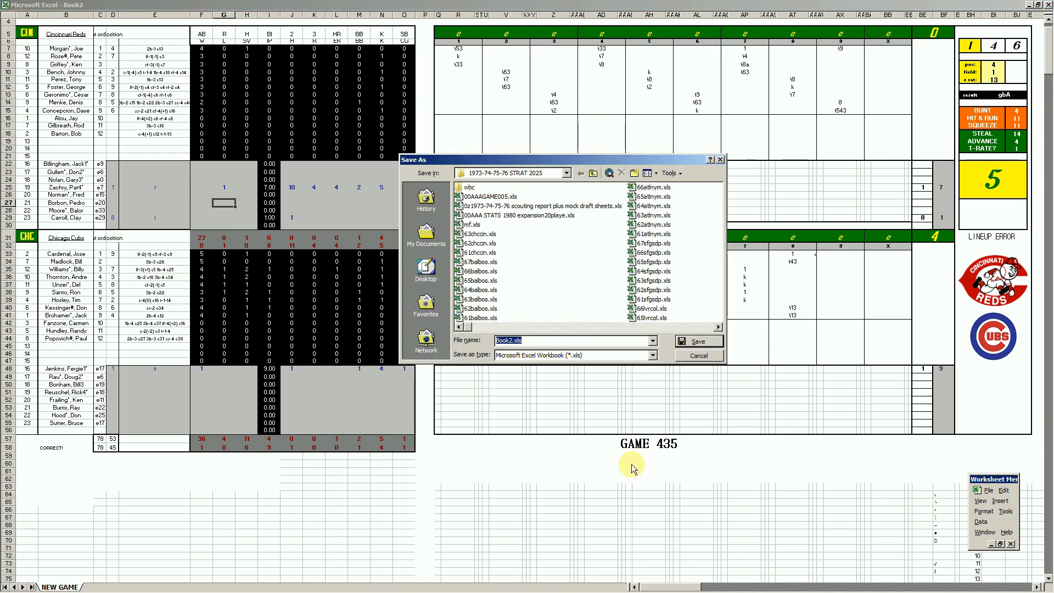
click(482, 234)
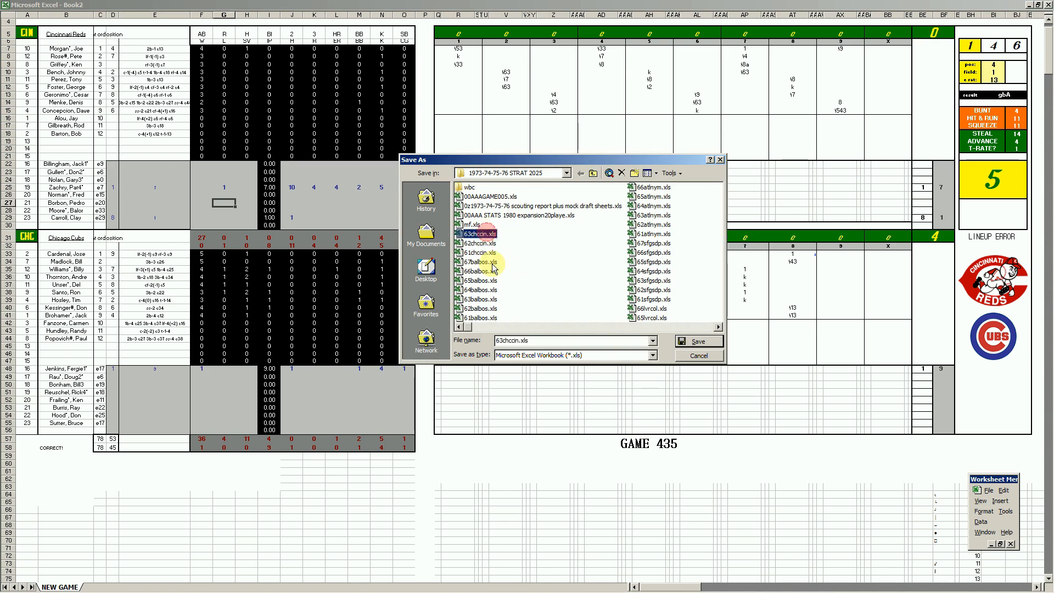
click(498, 341)
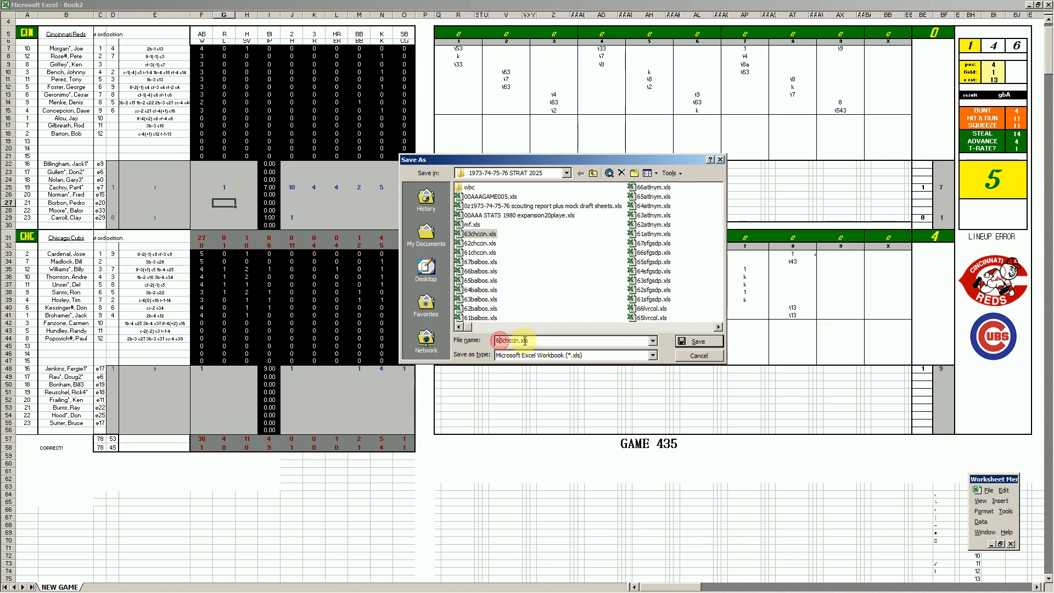
click(502, 341)
key(BackSpace)
text(4)
key(Return)
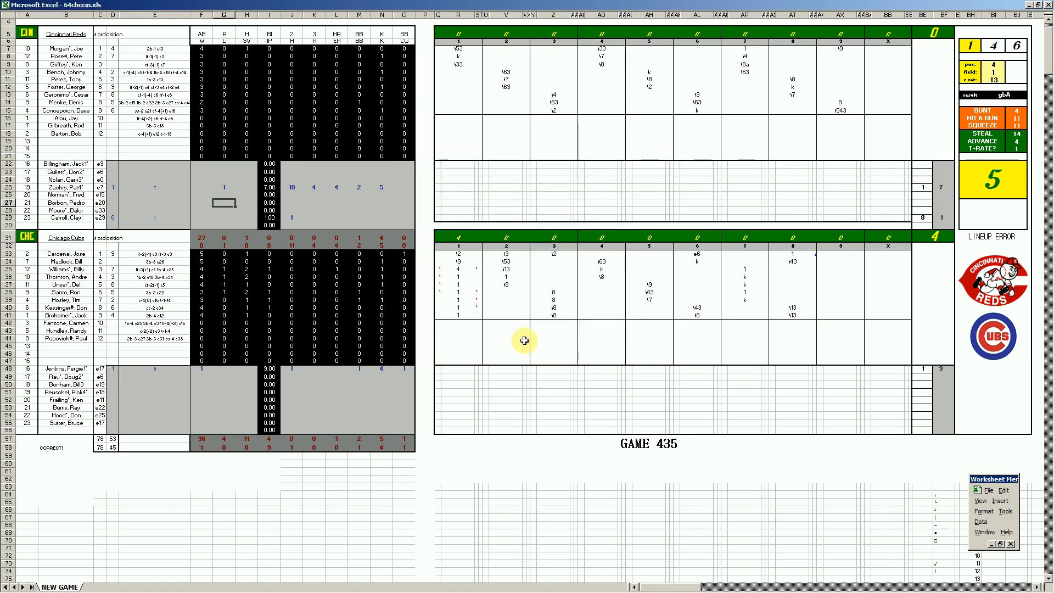
Run the transfer macro, replacing the existing mf.xls and discarding the large clipboard contents
key(F12)
key(Return)
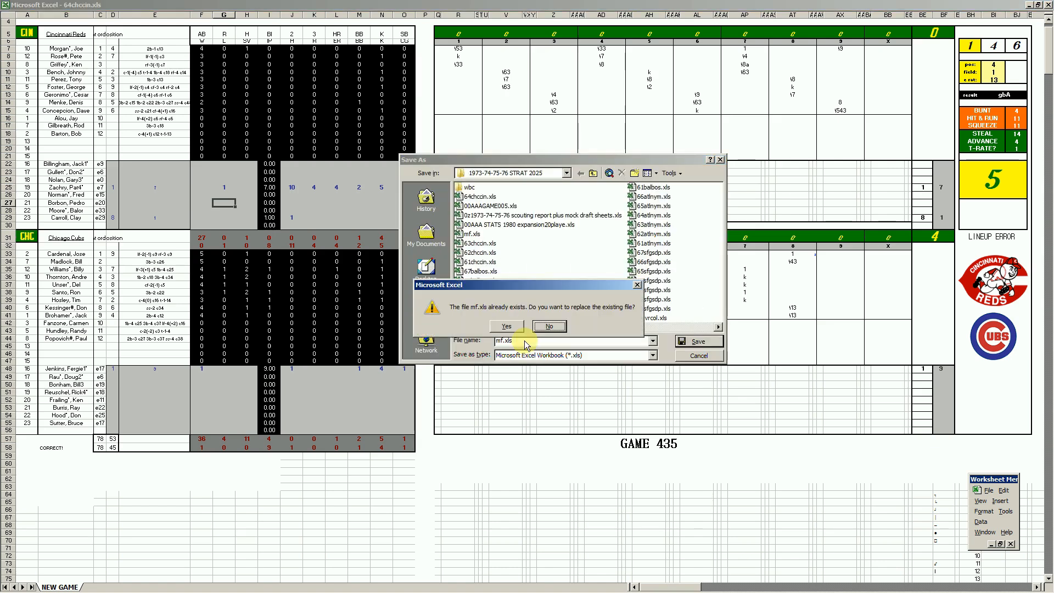
key(y)
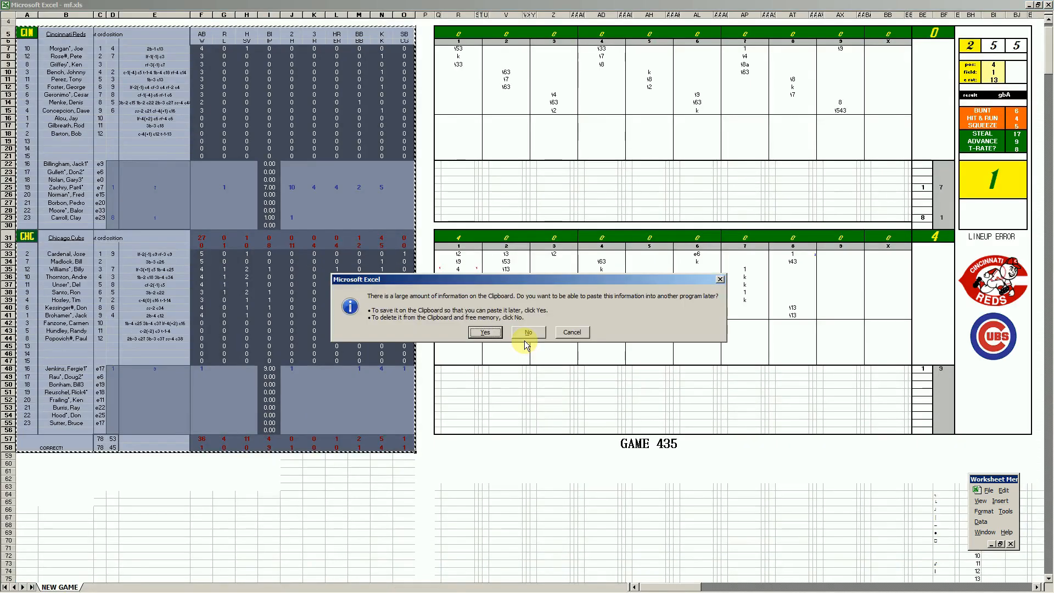
key(n)
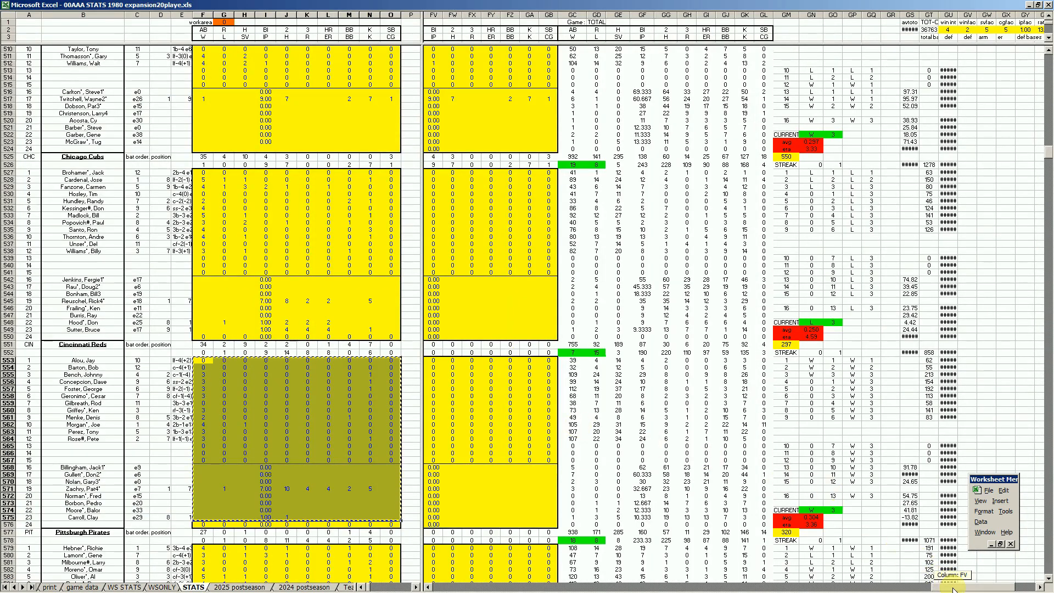
Paste the copied Reds game stats into the Reds' Game 3 block of the STATS sheet, starting at BC553
drag(784, 574, 648, 572)
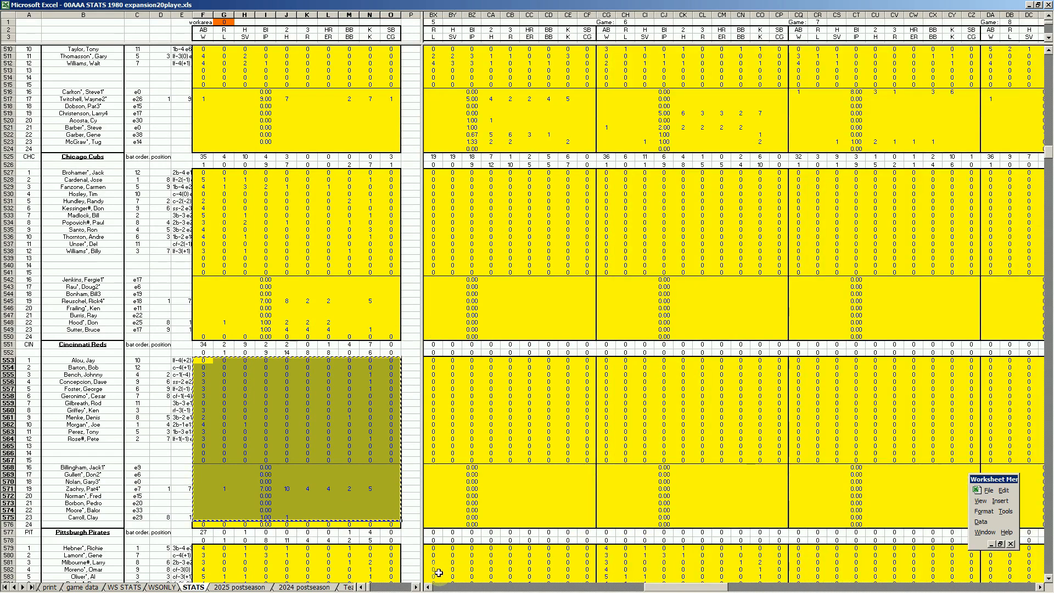
click(431, 588)
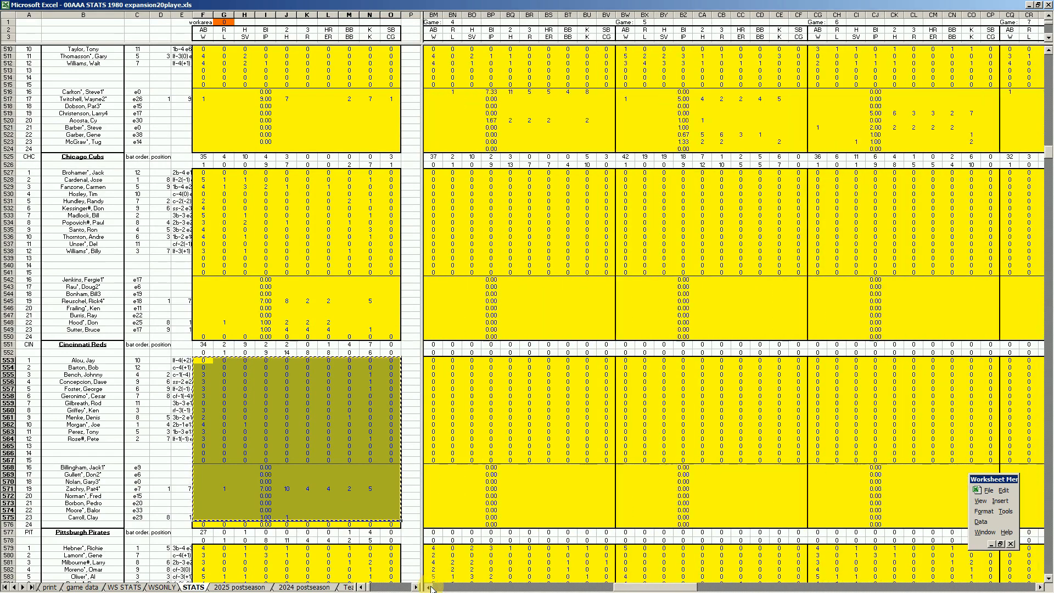
click(432, 588)
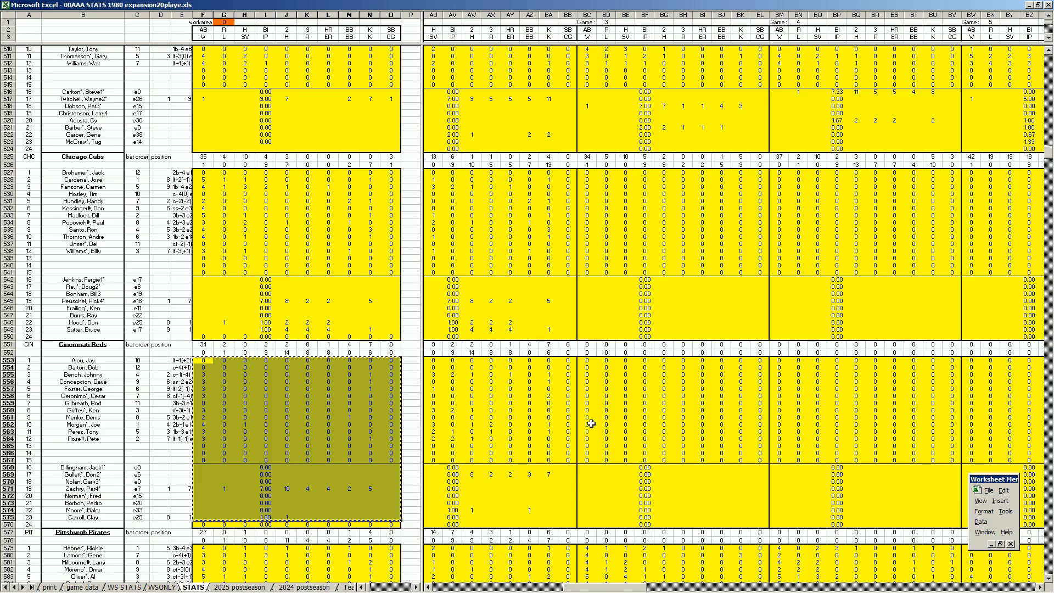
right_click(589, 362)
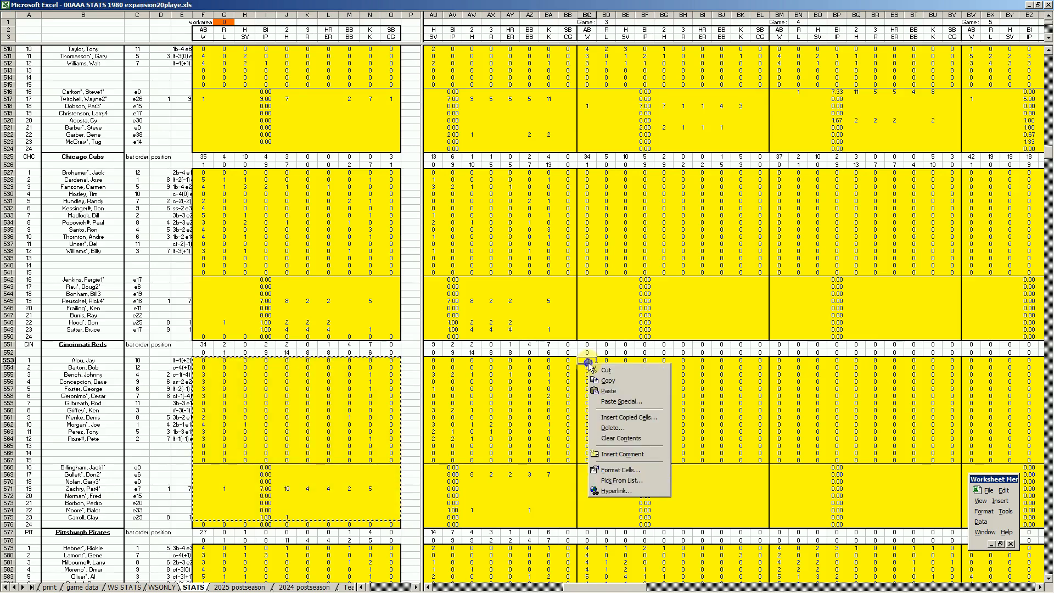
click(609, 392)
Copy the Cubs' game stats and paste them into the Cubs' Game 3 block of the STATS sheet, starting at BC527
click(385, 438)
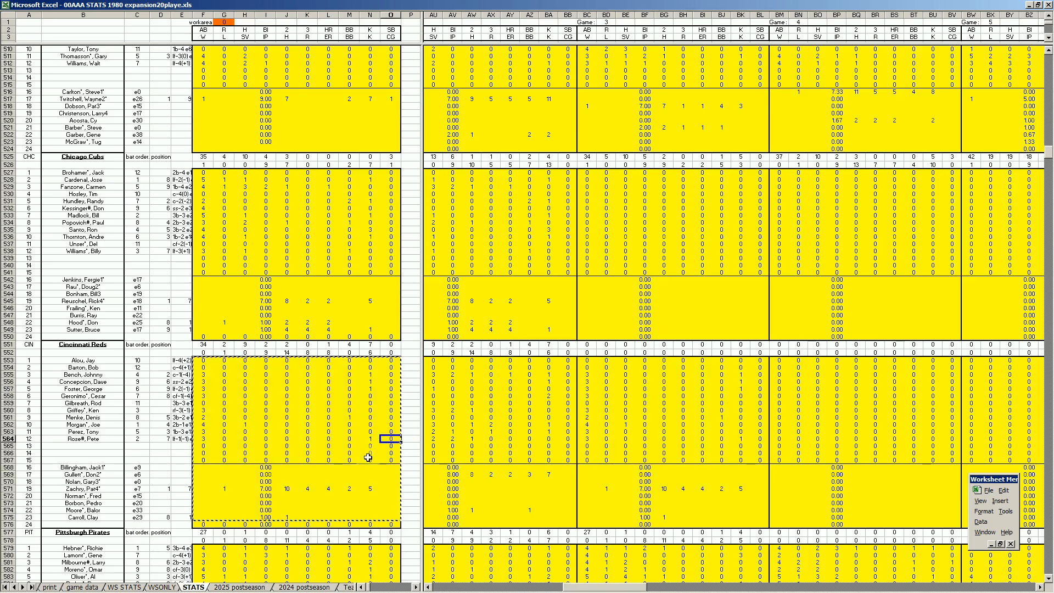
key(ctrl+h)
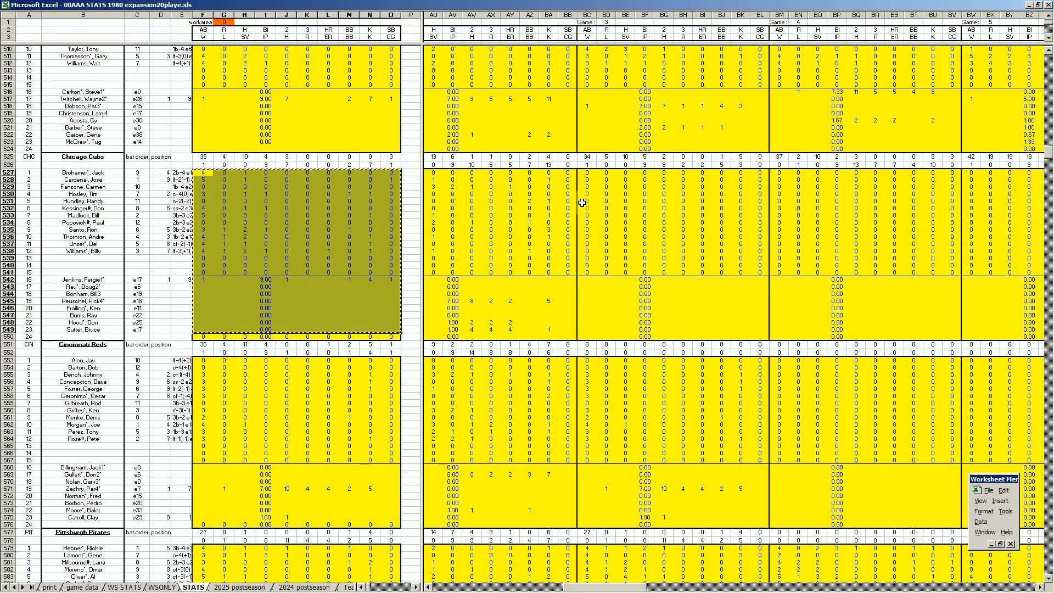
right_click(587, 173)
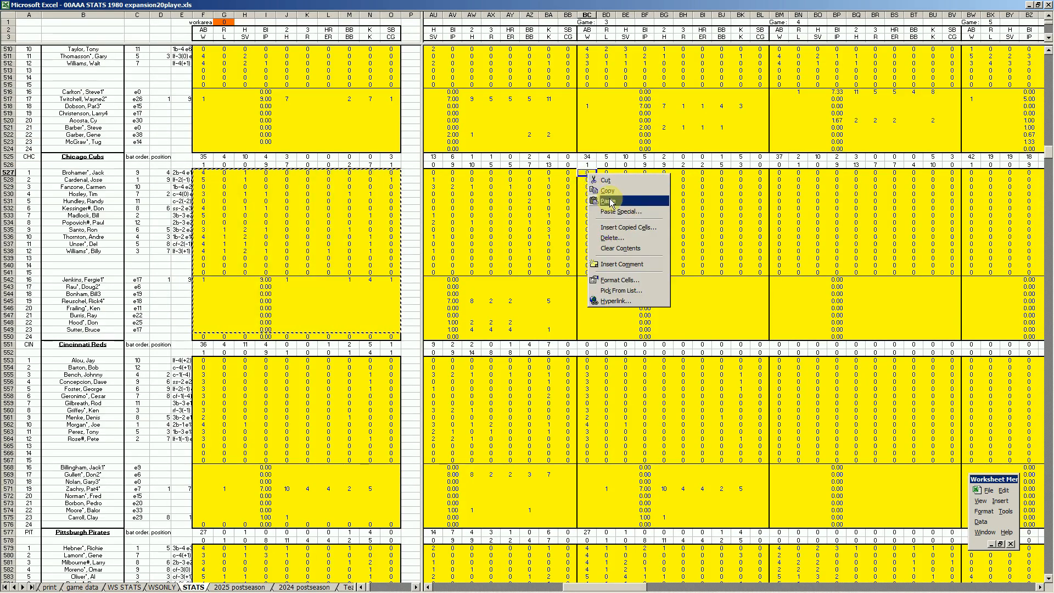
click(608, 201)
Examine the Cubs' and Reds' season totals, win-loss records and player lines in the TOTAL block of the STATS sheet
drag(645, 589, 1019, 588)
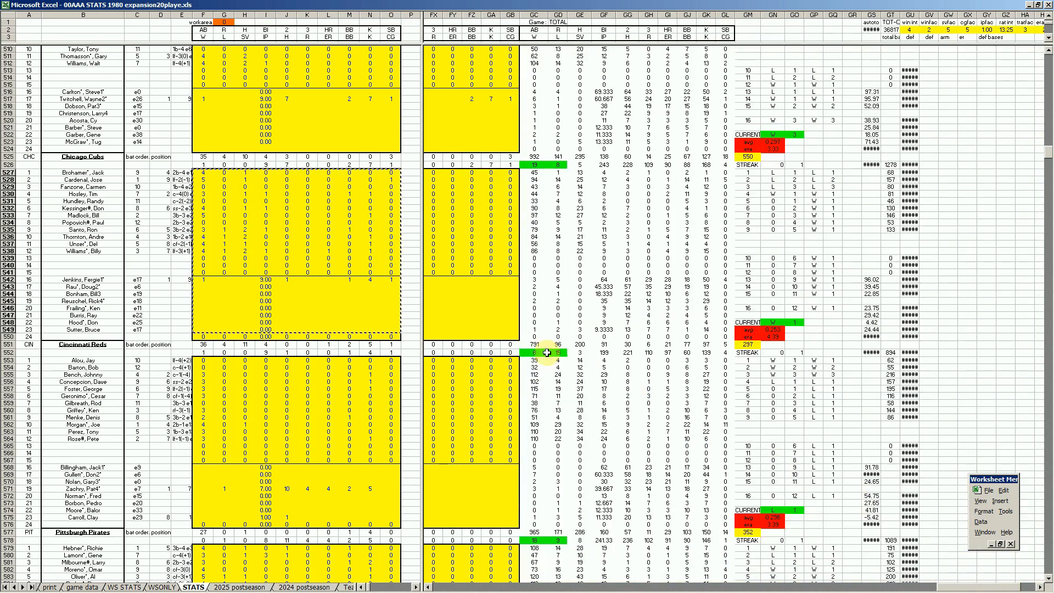
click(505, 321)
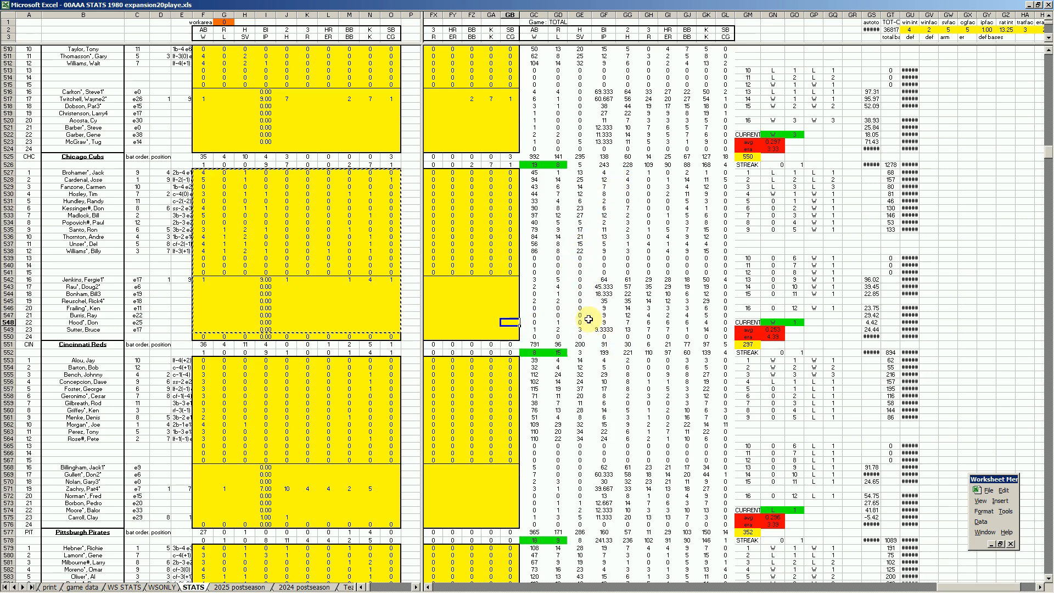
key(Up)
key(Up)
key(Up)
key(Up)
key(Down)
key(Down)
key(Down)
key(Down)
key(Down)
key(Down)
key(Down)
key(Down)
key(Down)
key(Down)
key(Down)
key(Down)
key(Down)
key(Down)
key(Down)
key(Down)
key(Down)
key(Down)
key(Down)
key(Down)
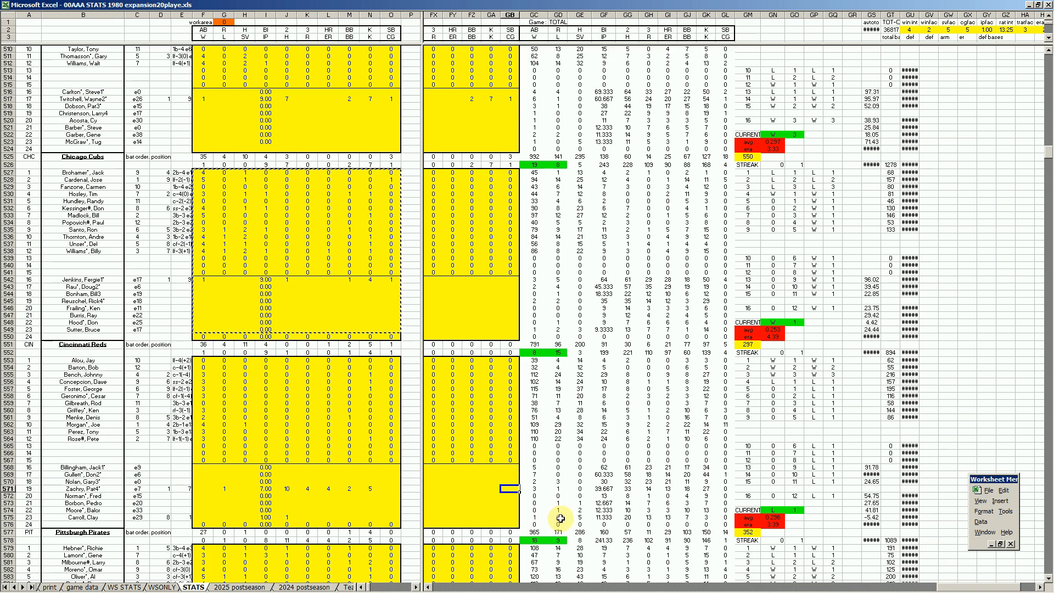
click(668, 376)
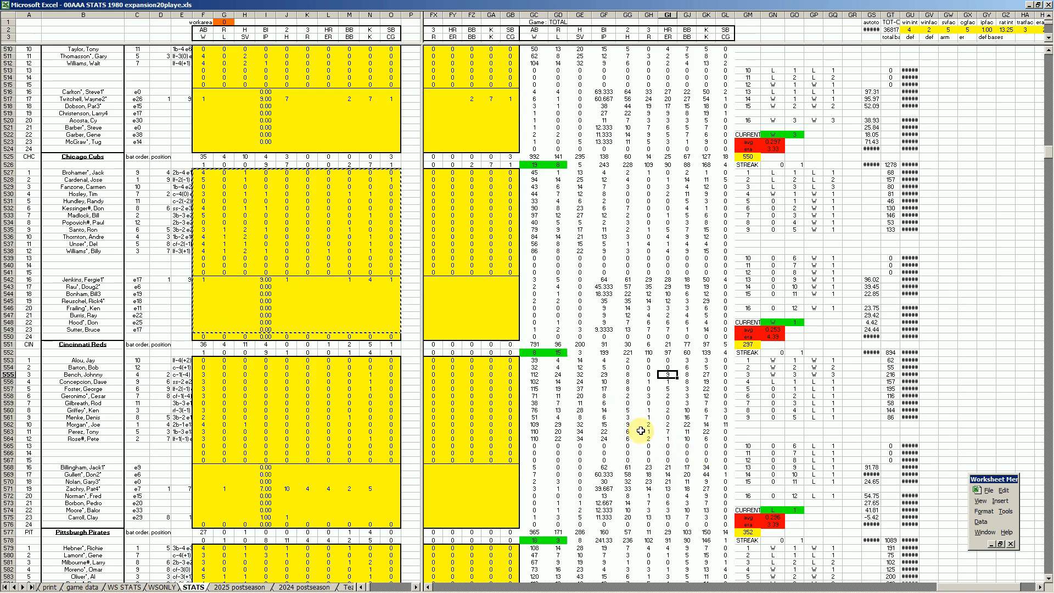
click(583, 389)
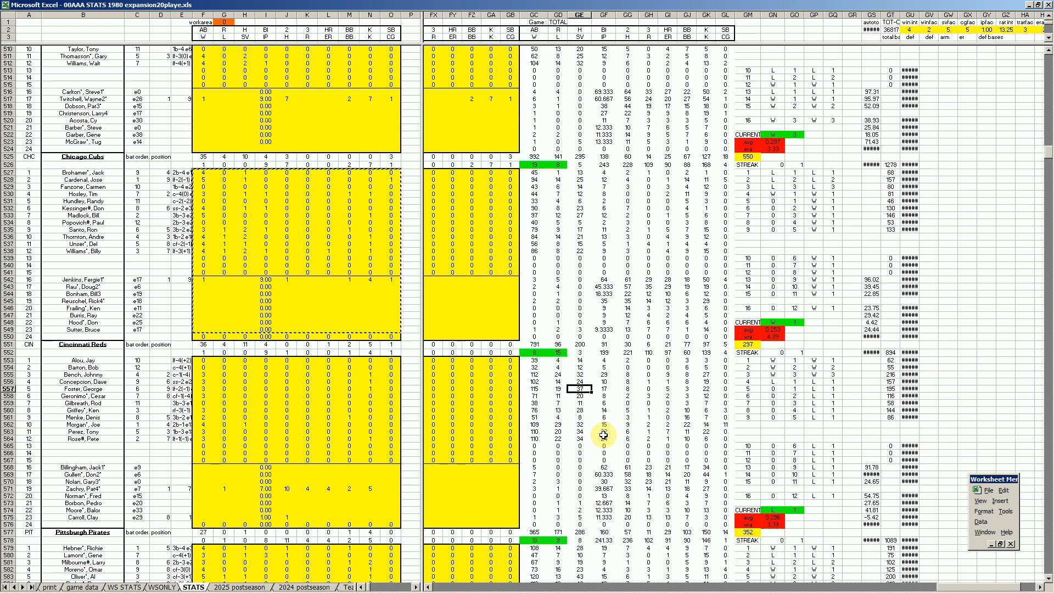
click(583, 425)
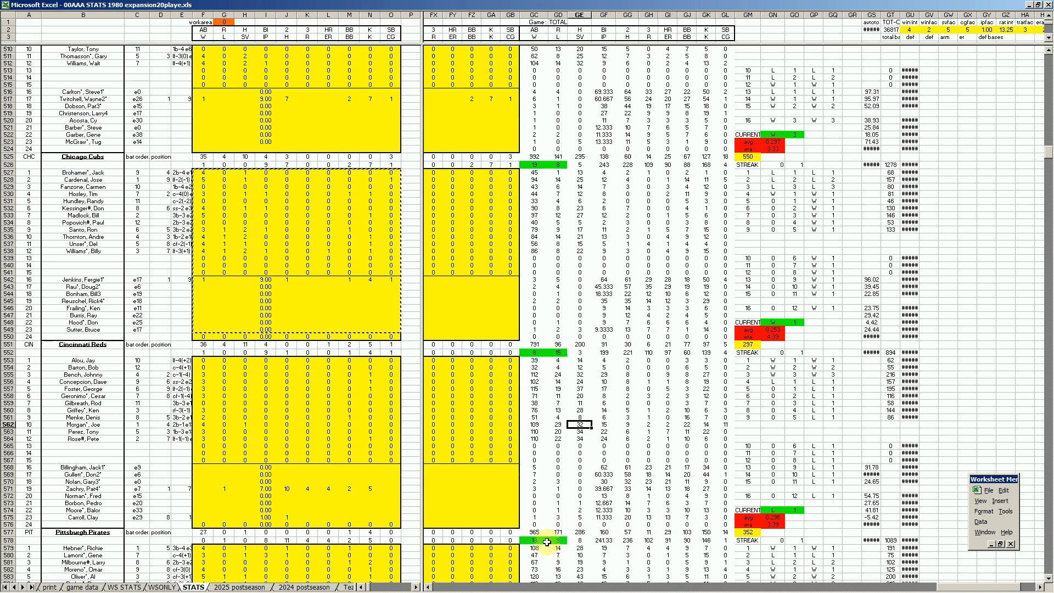
click(490, 495)
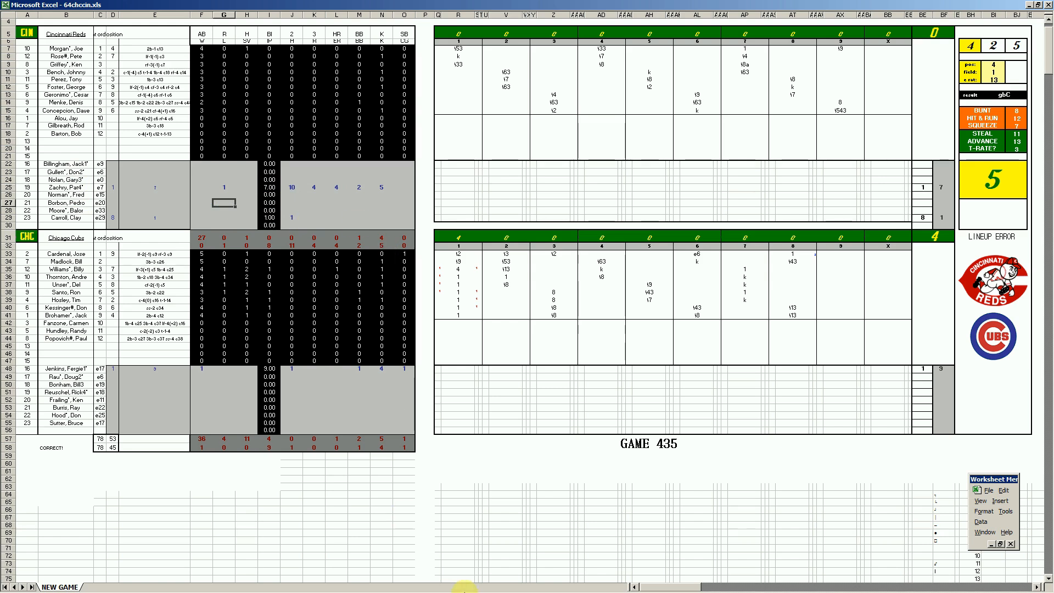
Close the 64chccin.xls box score workbook without saving changes
click(243, 586)
right_click(244, 587)
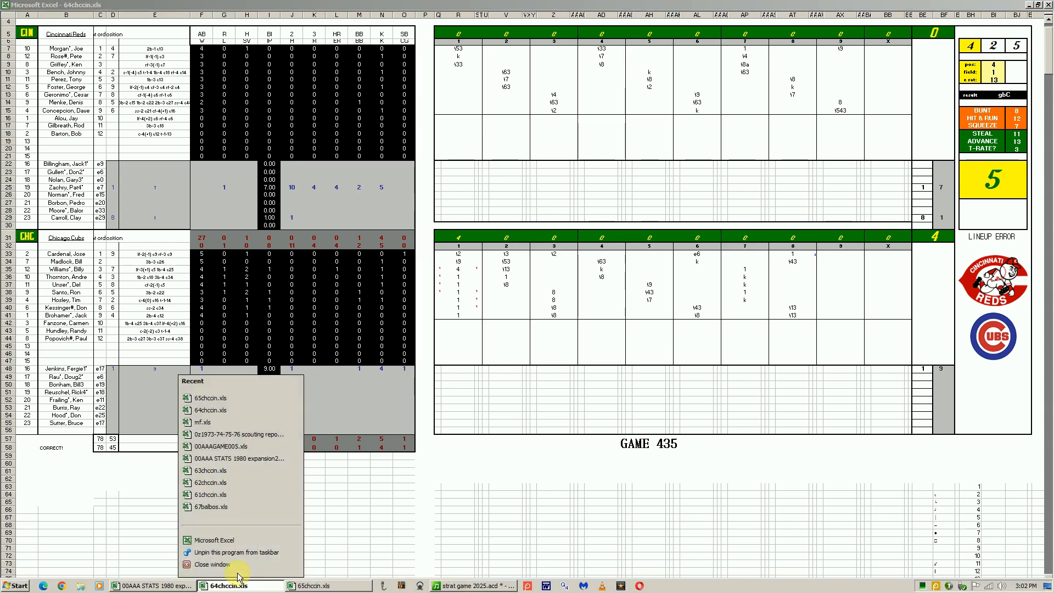
click(247, 566)
click(521, 324)
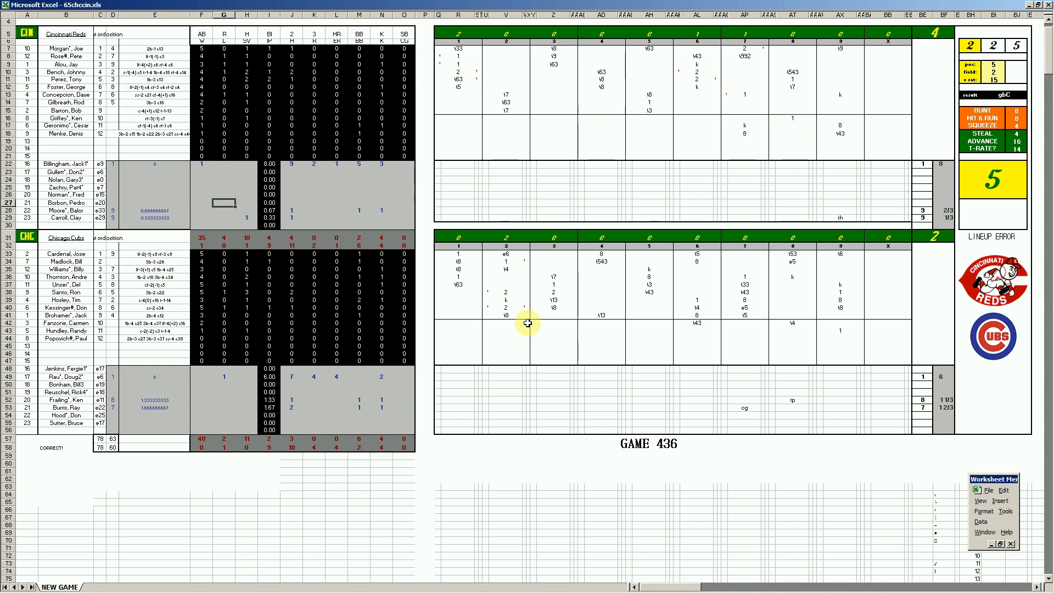
Review the game 436 scorecard in 65chccin.xls, checking the key hits, errors and unusual outs inning by inning for both teams
click(503, 292)
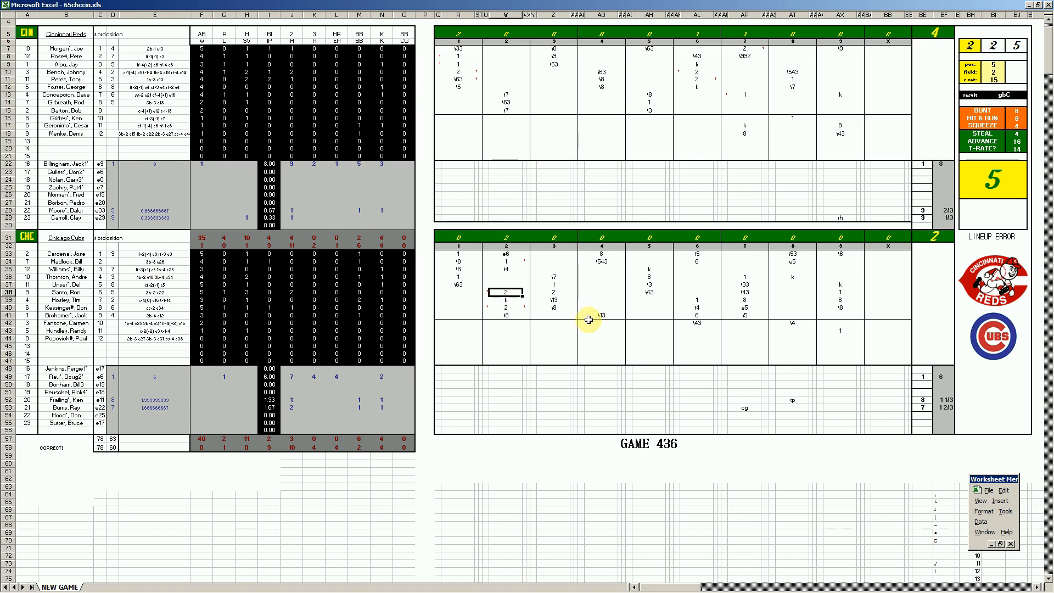
click(505, 308)
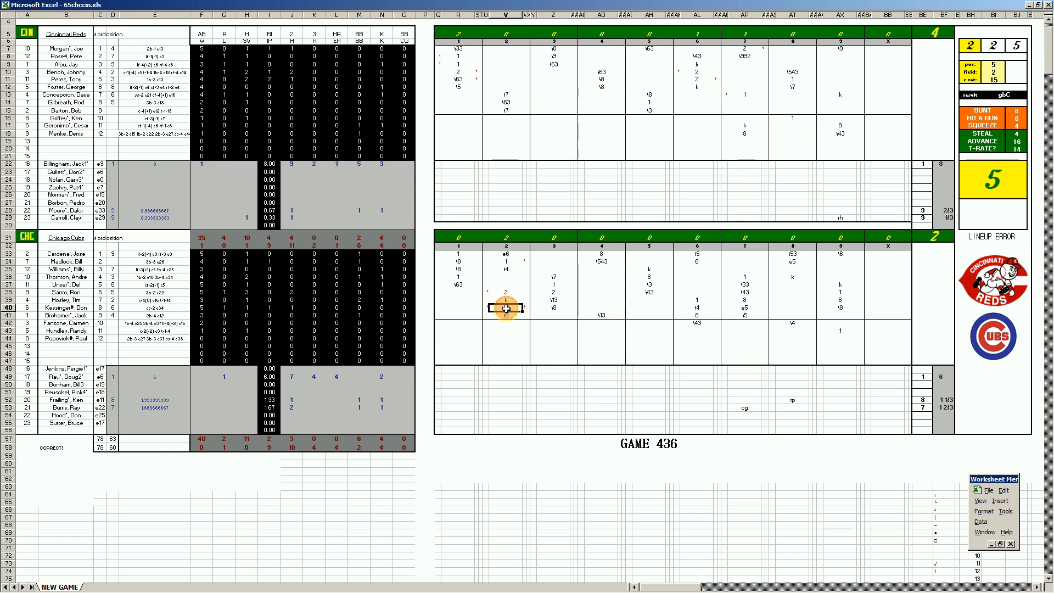
click(503, 255)
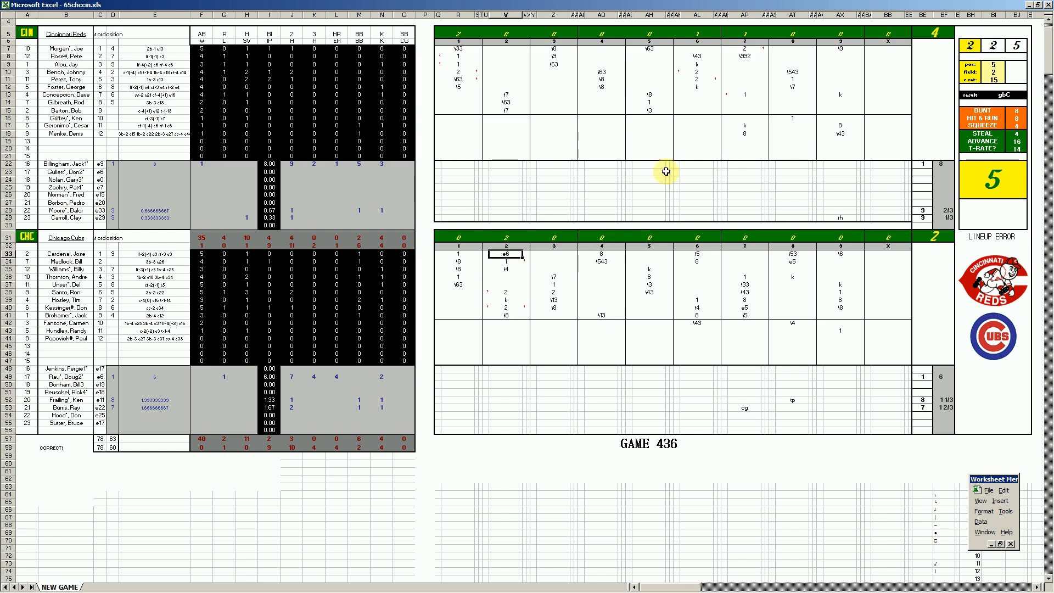
click(698, 74)
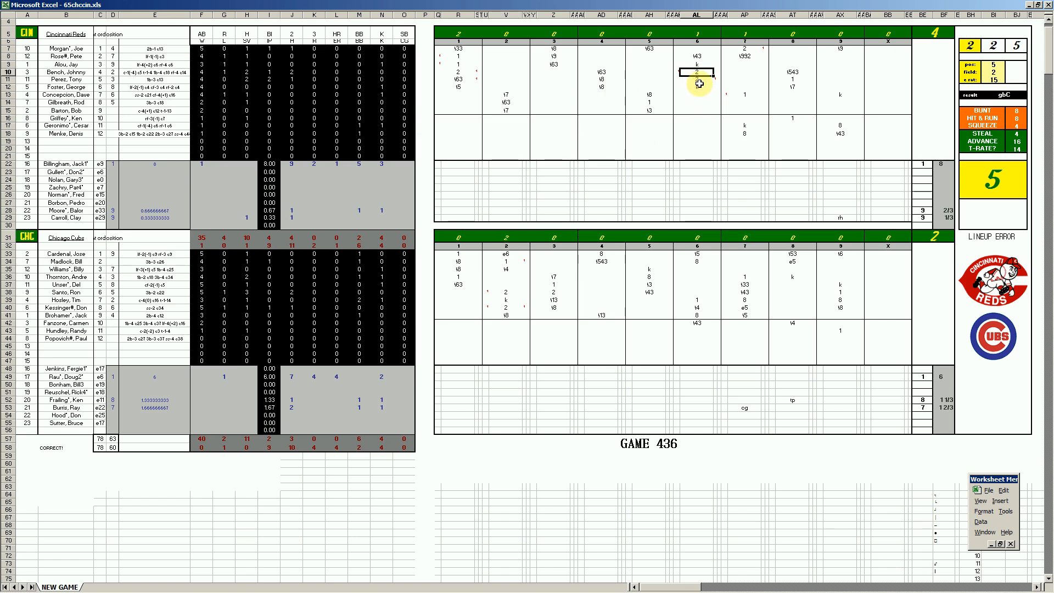
click(700, 80)
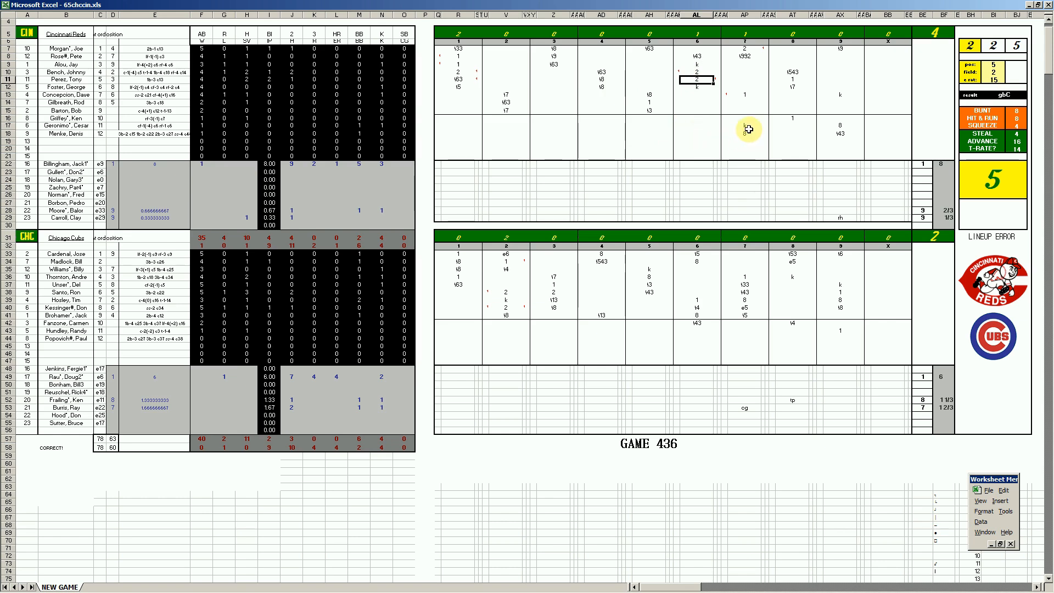
click(746, 98)
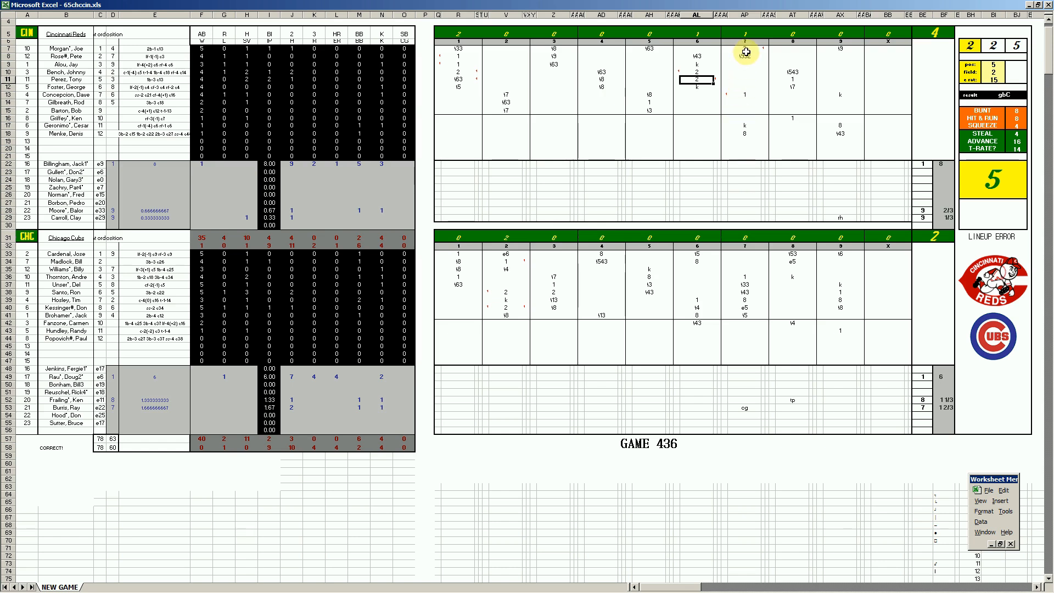
drag(746, 55, 747, 61)
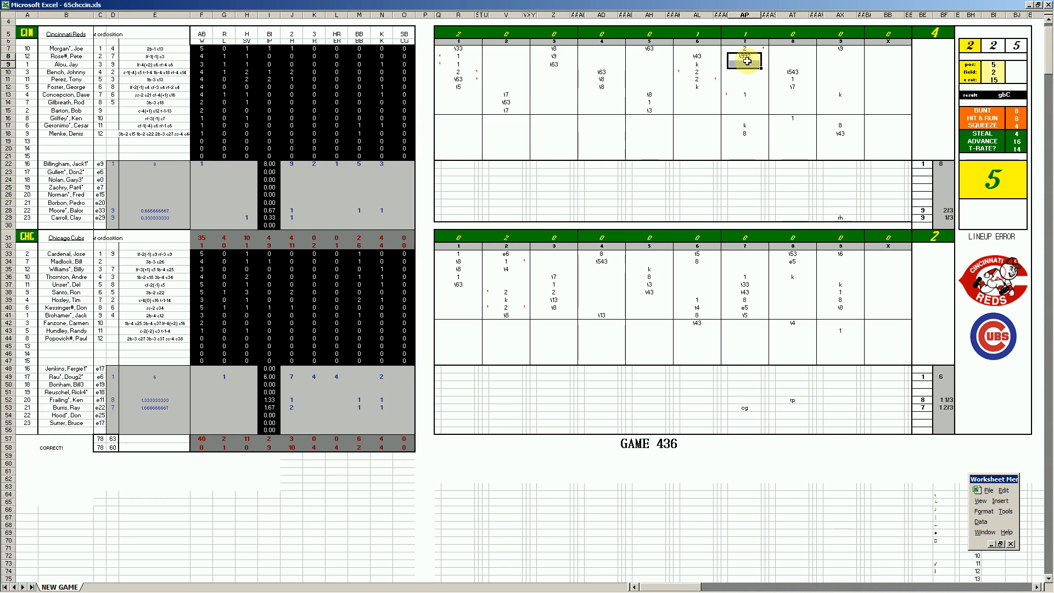
click(746, 57)
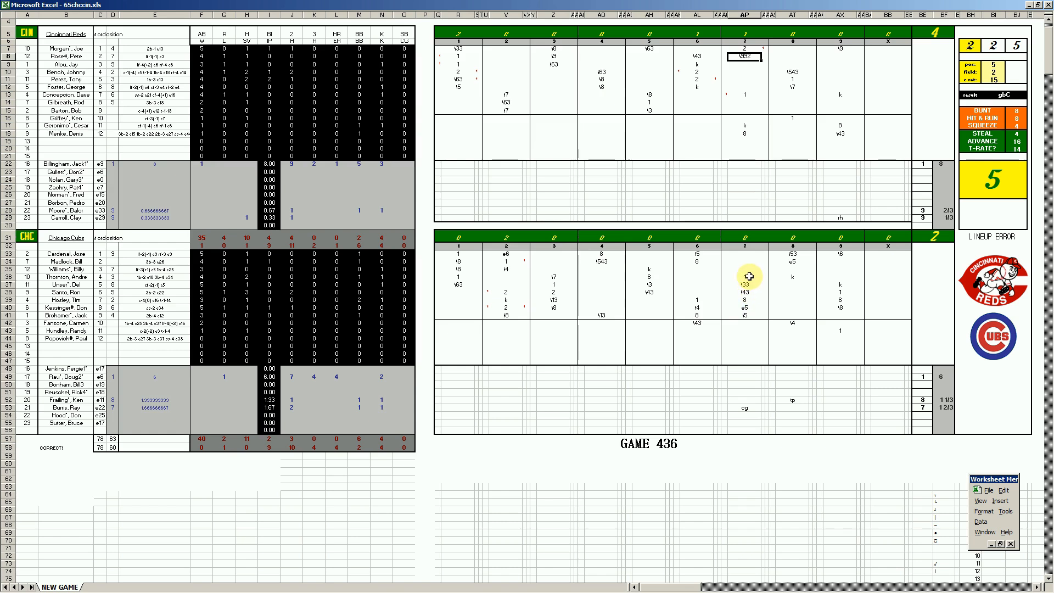
click(746, 307)
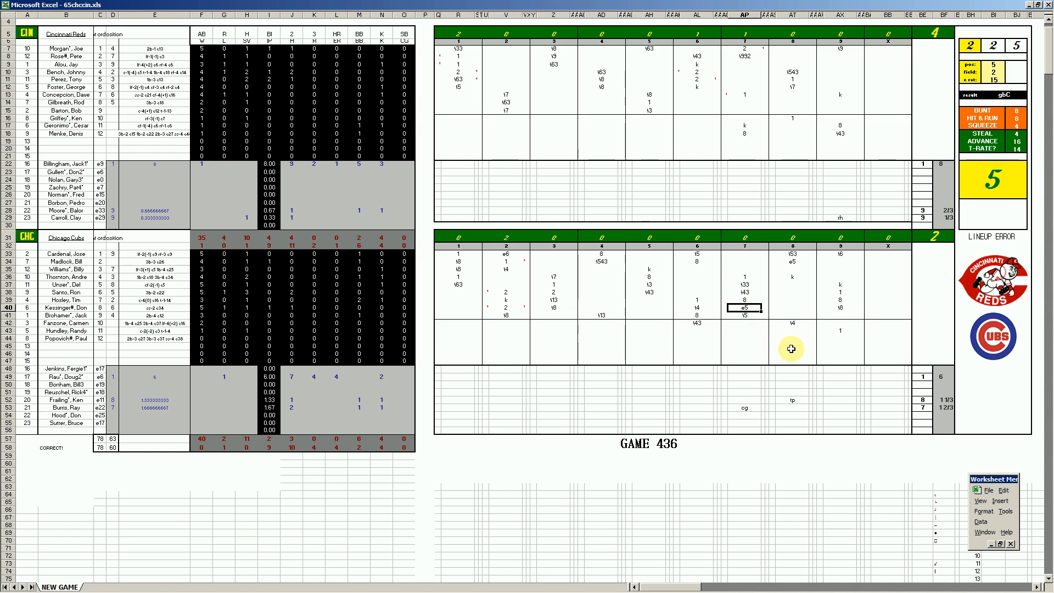
click(791, 262)
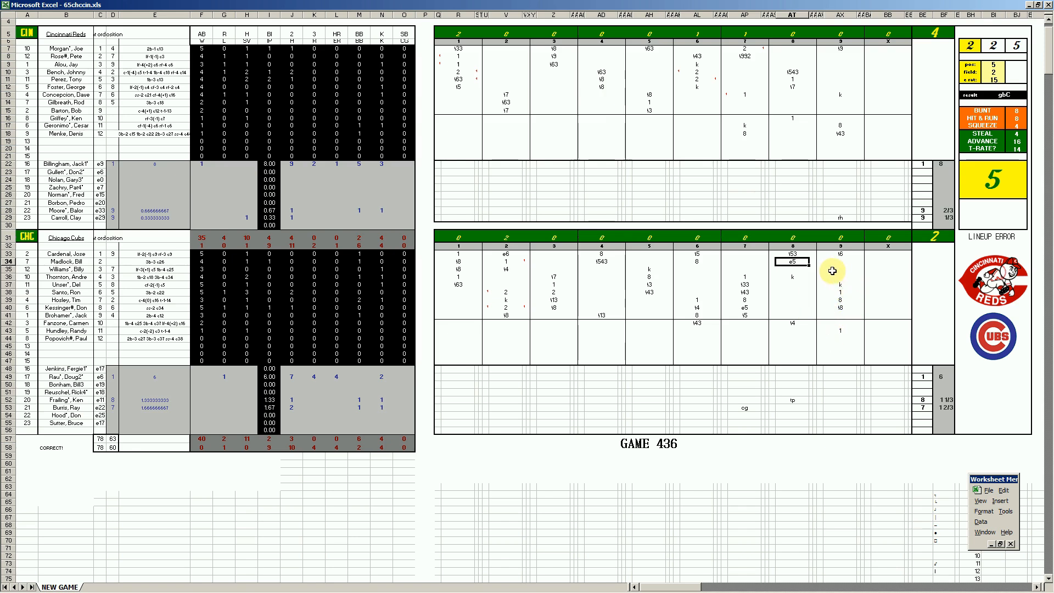
click(840, 254)
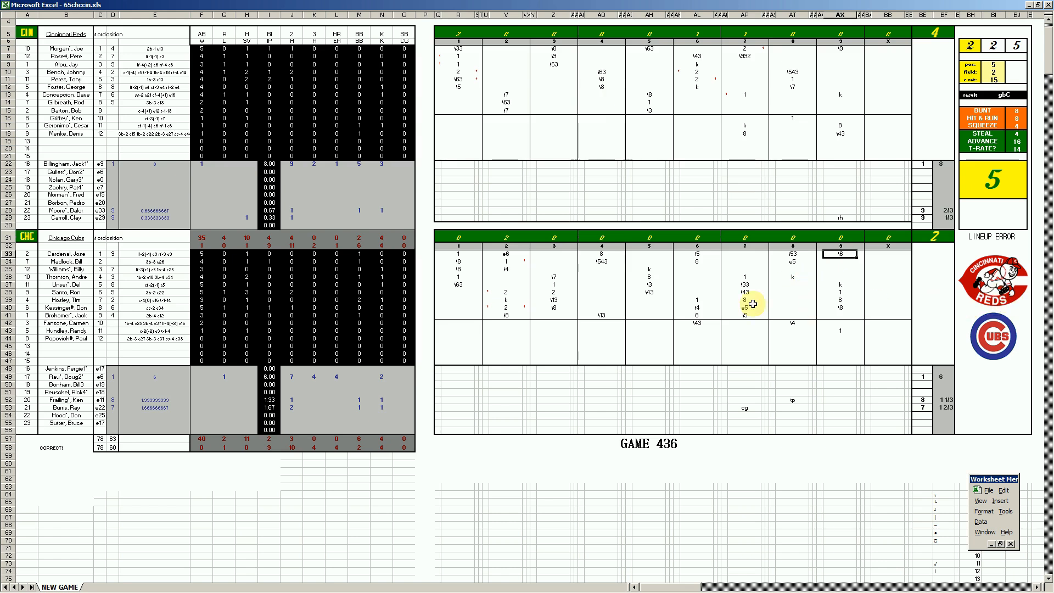
Close the 65chccin.xls box score workbook without saving changes
right_click(241, 586)
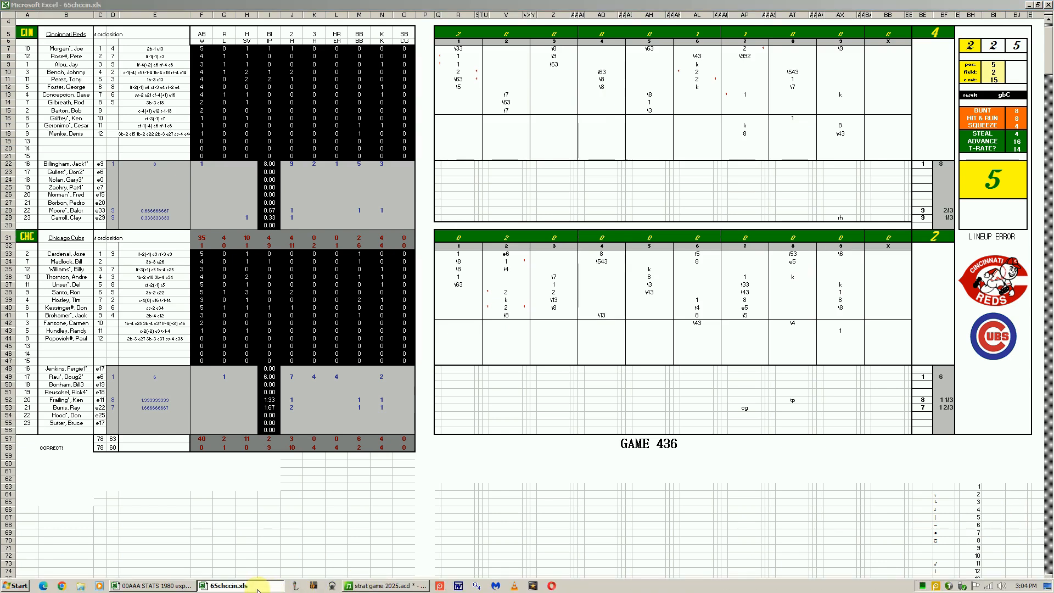
click(233, 566)
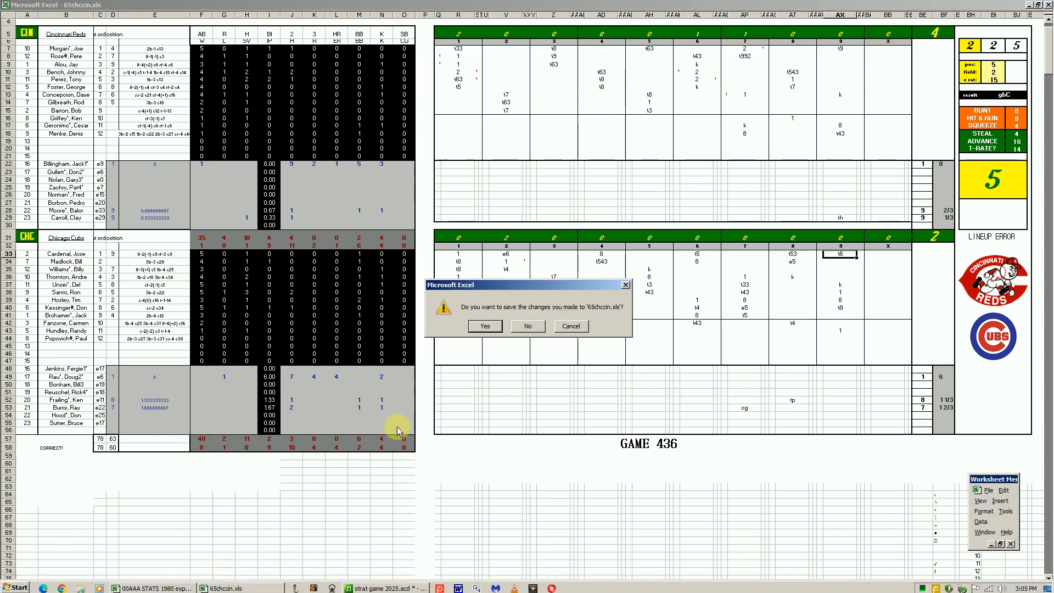
click(525, 329)
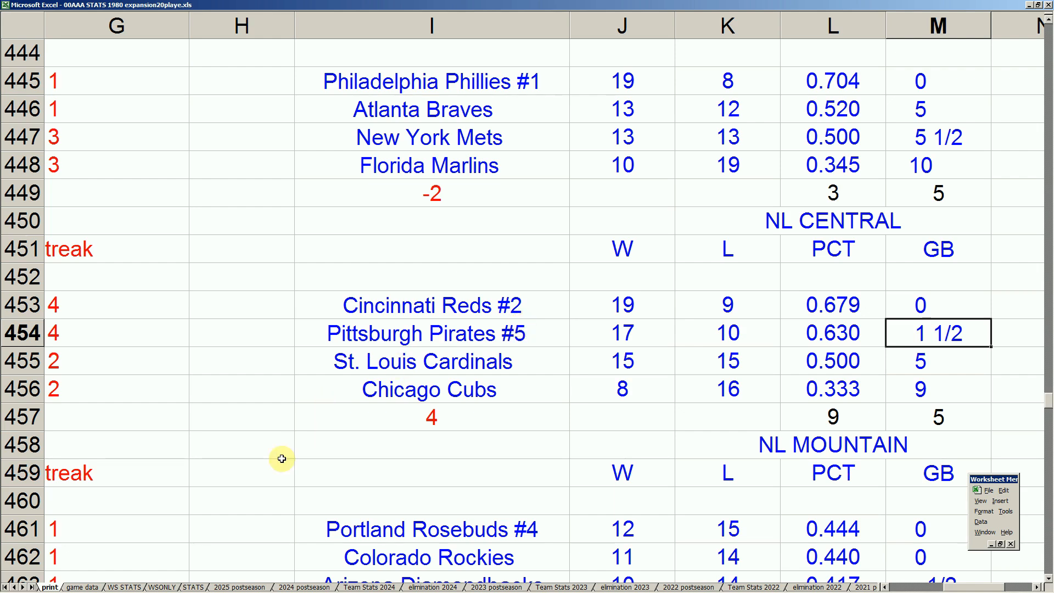
Examine the NL Central standings on the print sheet, comparing the Reds' and Pirates' records, games behind and streaks
click(526, 305)
key(Right)
key(Right)
key(Right)
key(Right)
key(Right)
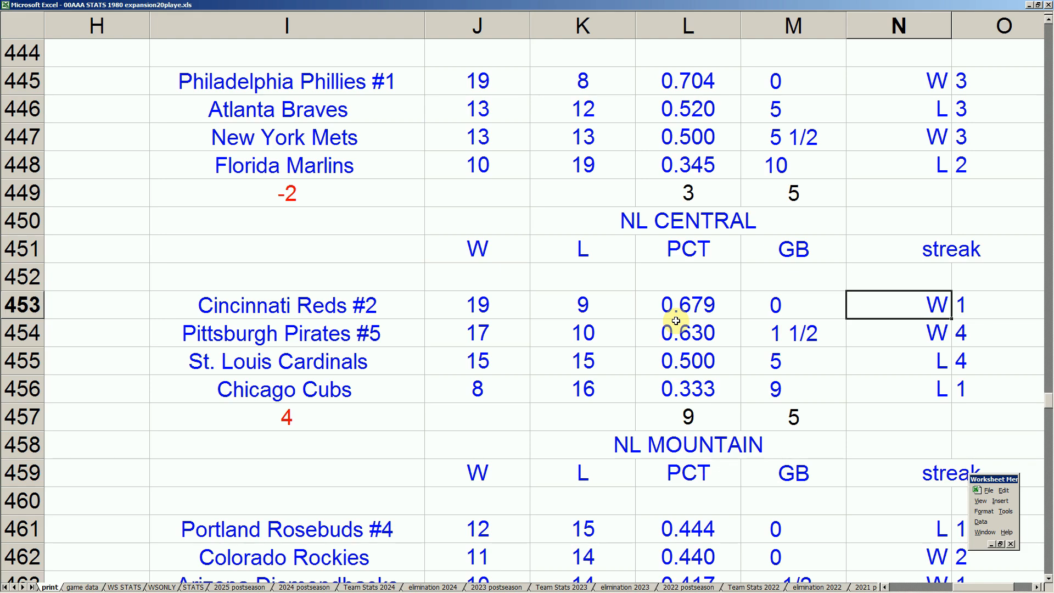
key(Left)
key(Left)
key(Left)
key(Left)
key(Up)
key(Up)
key(Up)
key(Up)
key(Left)
key(Up)
key(Up)
key(Up)
key(Up)
key(Right)
key(Down)
key(Down)
key(Down)
key(Down)
key(Down)
key(Down)
key(Down)
key(Down)
key(Left)
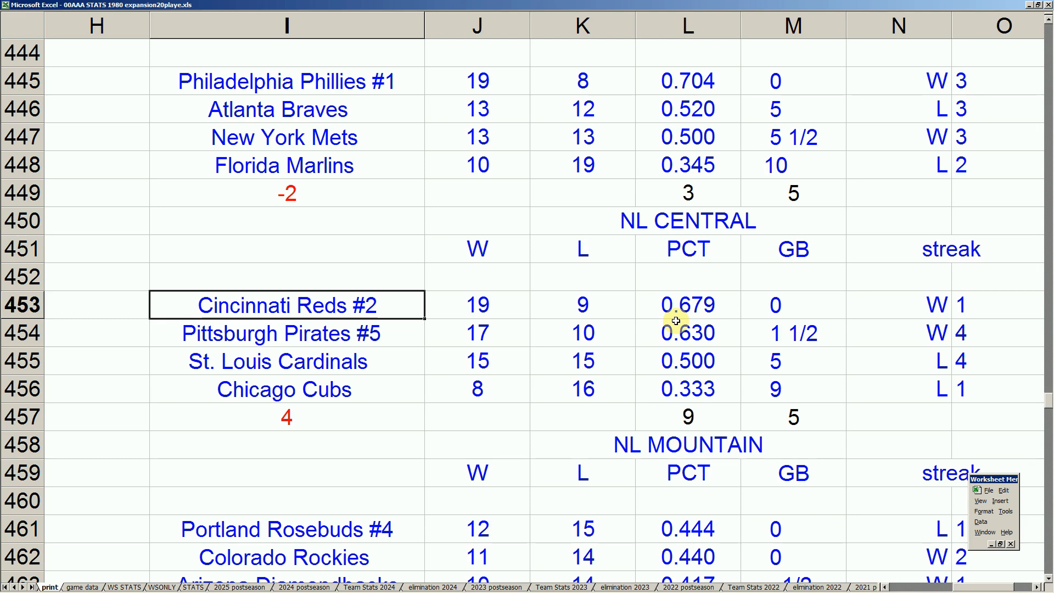
drag(403, 342, 631, 331)
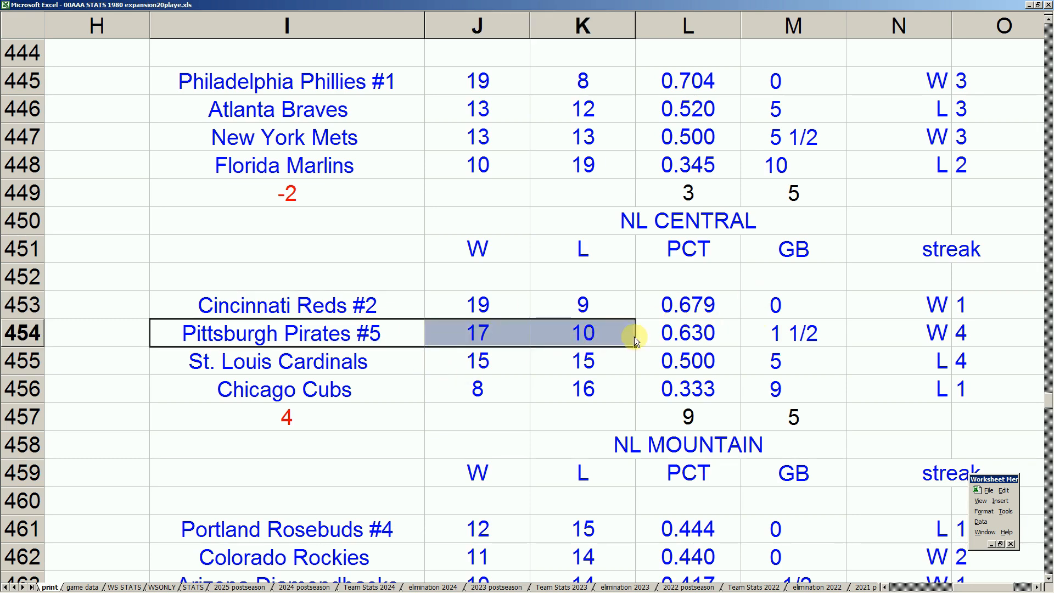
click(776, 331)
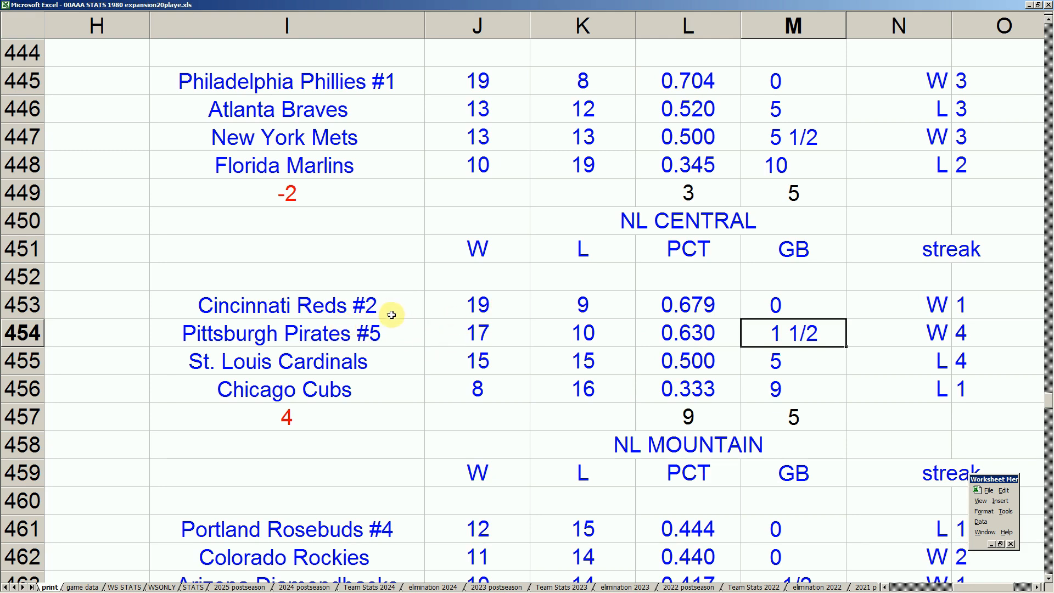
click(410, 336)
key(Up)
key(Up)
key(Up)
key(Up)
key(Up)
key(Up)
key(Up)
key(Up)
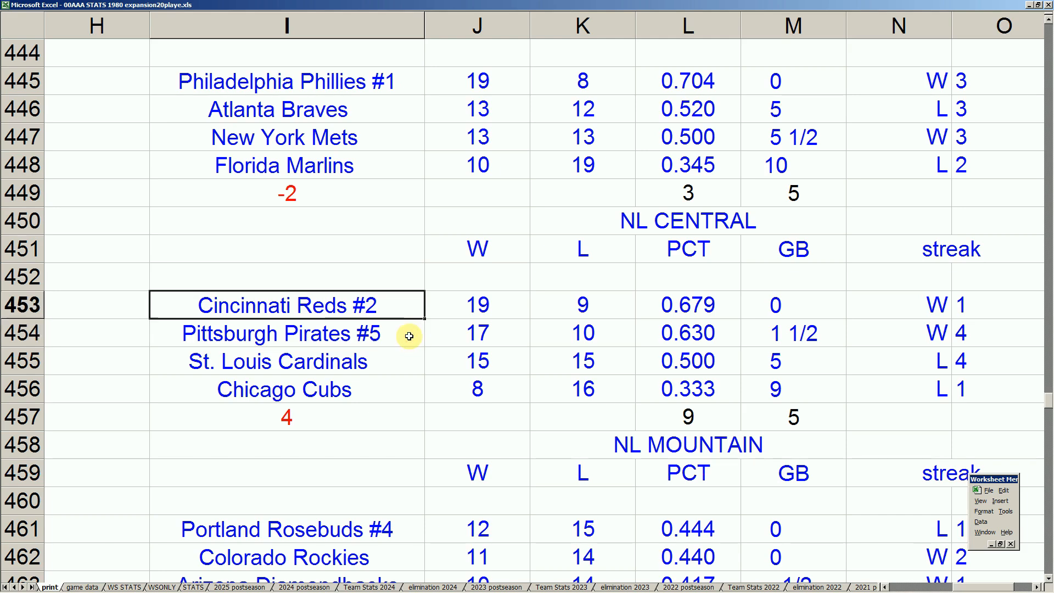
Examine the NL Mountain and NL West standings, comparing the Dodgers' and Giants' records and games behind
key(Down)
key(Down)
key(Down)
key(Down)
key(Down)
key(Down)
key(Down)
key(Down)
key(Down)
key(Down)
key(Down)
key(Down)
key(Down)
key(Down)
key(Down)
key(Down)
key(Down)
key(Down)
key(Down)
key(Down)
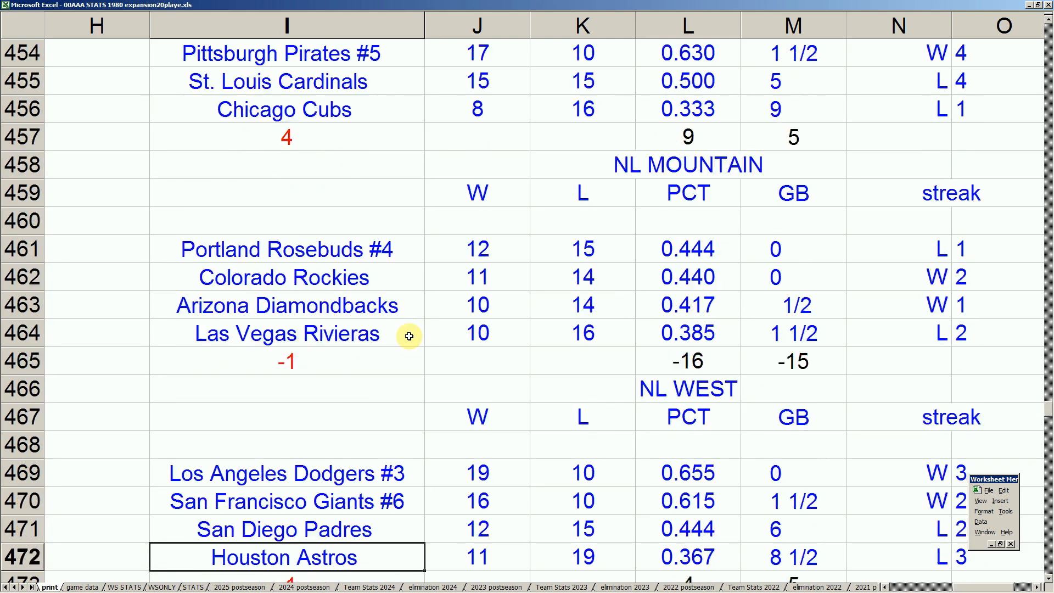
key(Up)
key(Up)
key(Up)
key(Up)
key(Up)
key(Up)
key(Up)
key(Up)
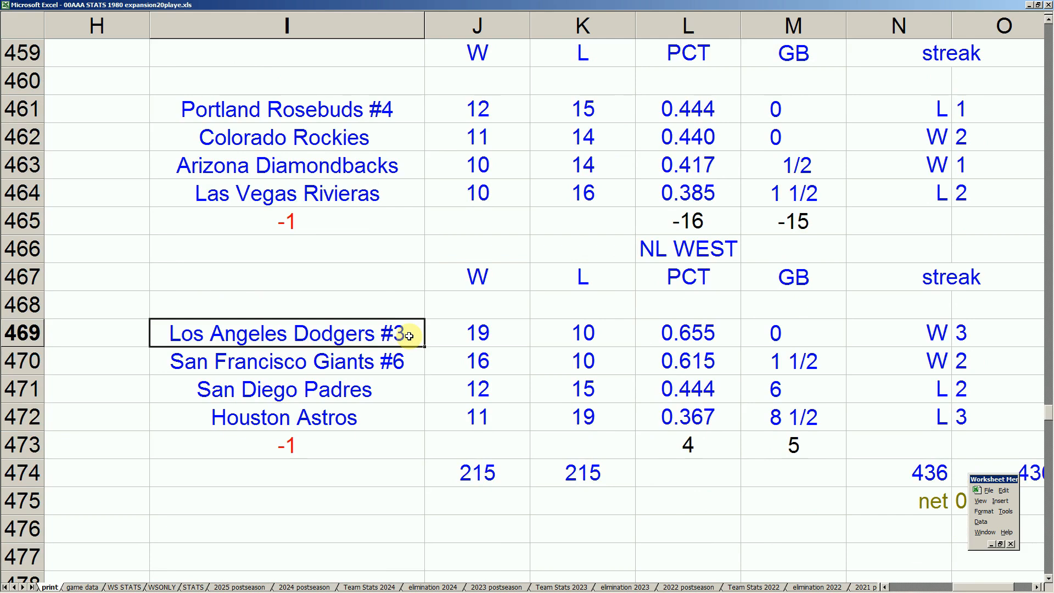
click(804, 361)
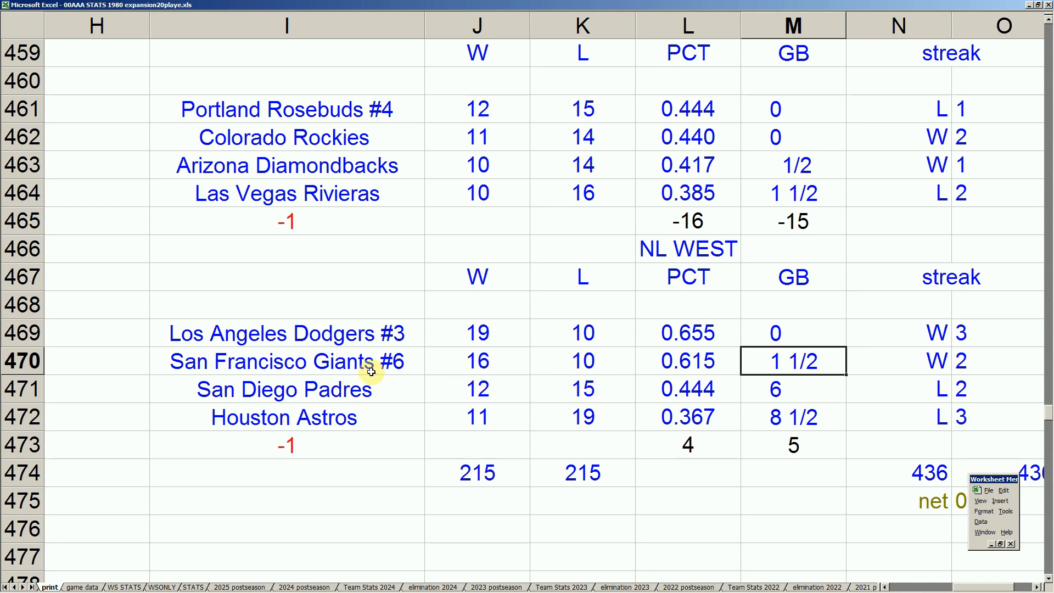
click(367, 334)
key(Up)
key(Up)
key(Up)
key(Up)
key(Up)
key(Up)
key(Up)
key(Up)
key(Down)
key(Down)
key(Down)
key(Down)
key(Down)
key(Down)
key(Down)
key(Down)
key(Down)
key(Down)
key(Up)
key(Up)
key(Up)
key(Up)
key(Up)
key(Up)
key(Up)
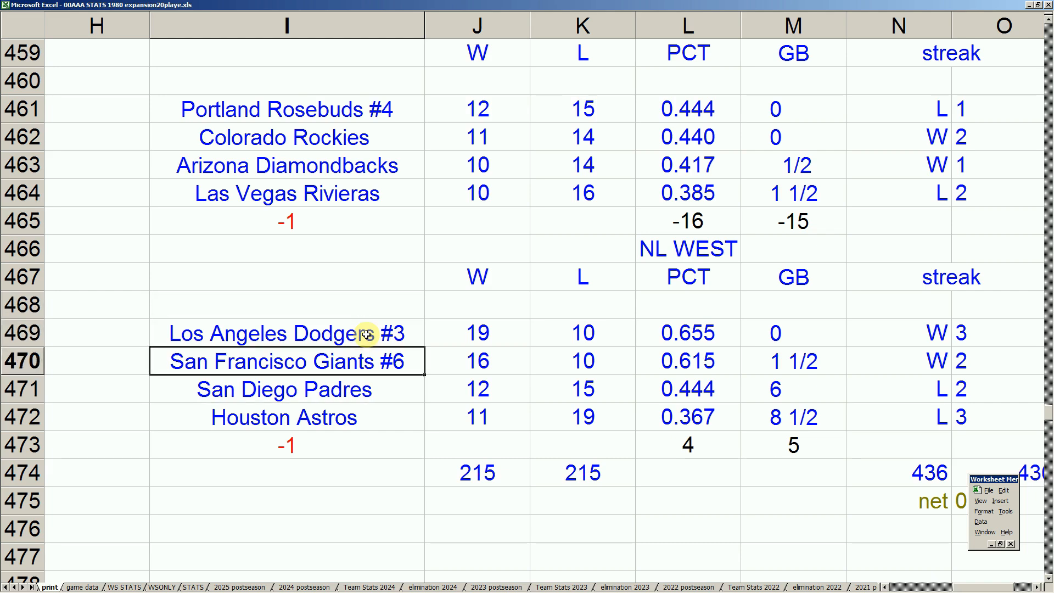
Compare the Dodgers' and Giants' winning percentages and games behind in the NL West standings
key(Down)
key(Down)
key(Down)
key(Down)
key(Down)
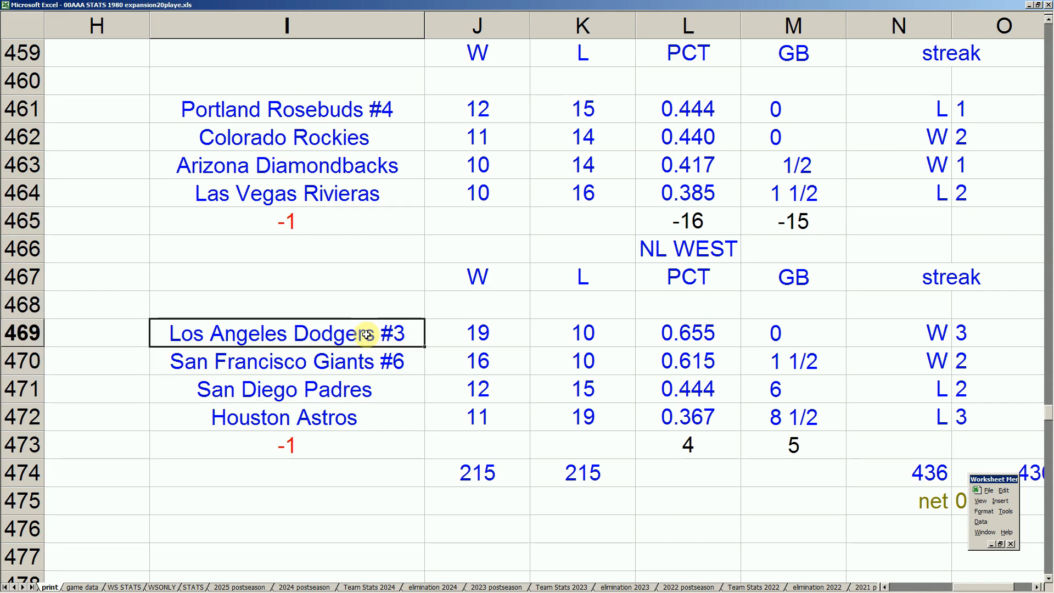
key(Down)
key(Right)
key(Right)
key(Right)
key(Up)
key(Right)
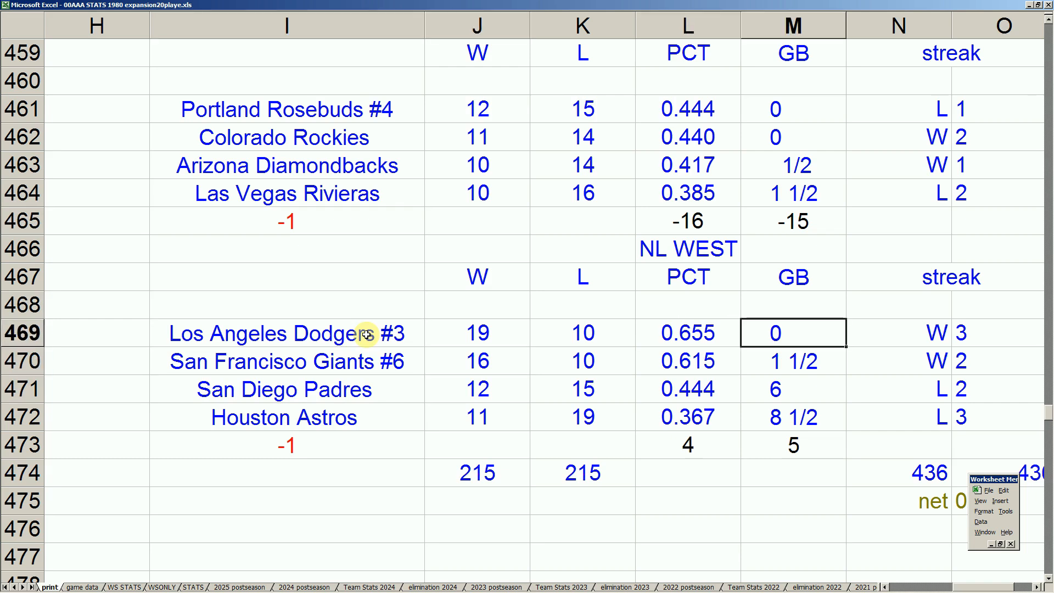
key(Left)
key(Left)
key(Left)
key(Left)
key(Left)
key(Right)
Check the NL Central leaders against the NL Mountain teams, from the Portland Rosebuds down to the Las Vegas Rivieras
key(Up)
key(Up)
key(Up)
key(Up)
key(Up)
key(Up)
key(Up)
key(Up)
key(Up)
key(Up)
key(Up)
key(Up)
key(Up)
key(Up)
key(Up)
key(Up)
key(Up)
key(Up)
key(Down)
key(Down)
key(Down)
key(Down)
key(Down)
key(Down)
key(Down)
key(Down)
key(Down)
key(Down)
key(Down)
key(Down)
key(Right)
key(Up)
key(Up)
key(Left)
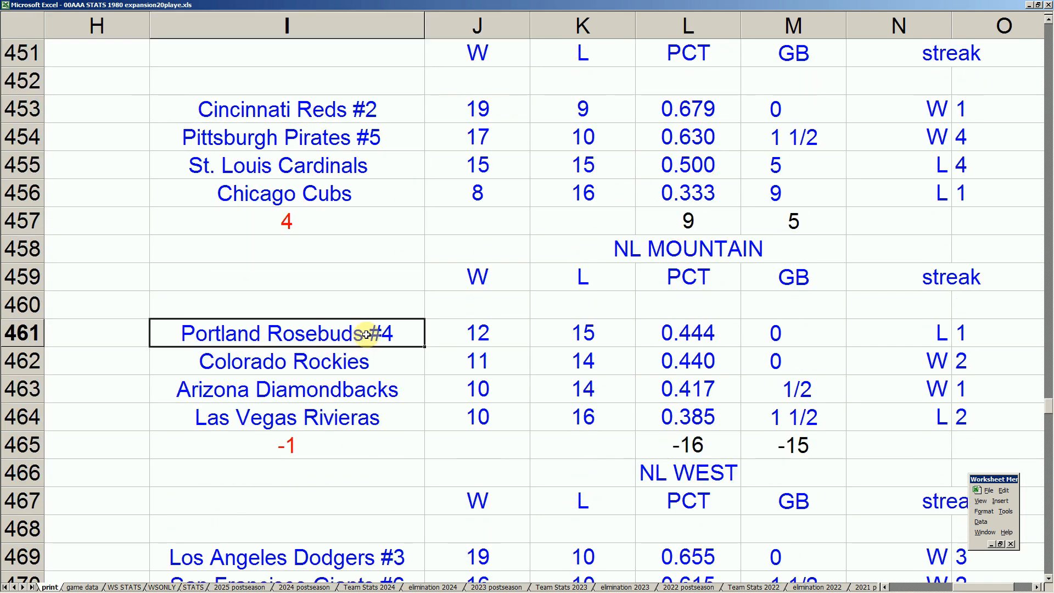
key(Down)
key(Down)
key(Down)
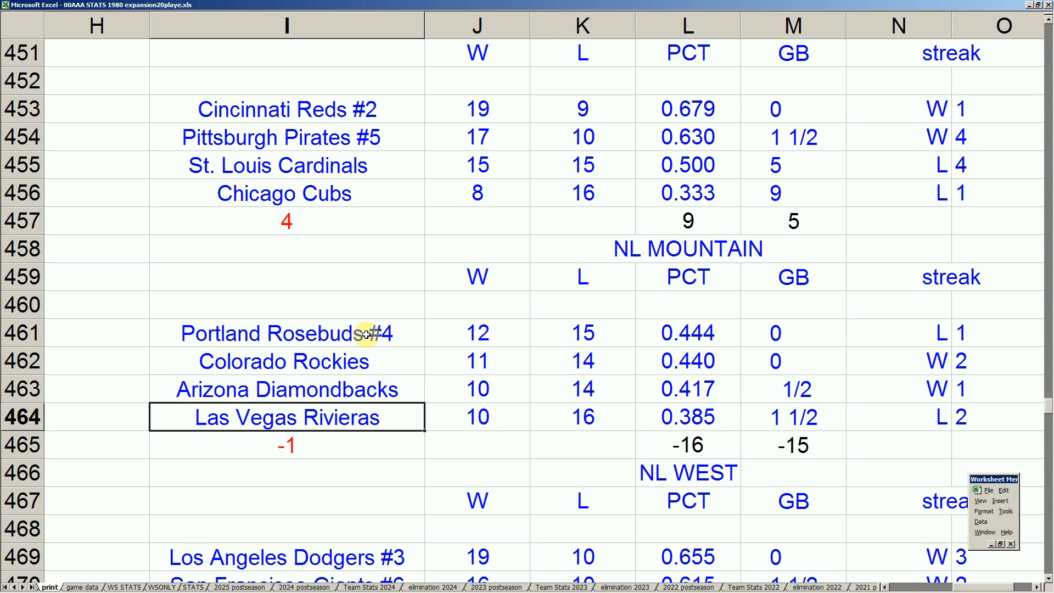
Compare the win-loss records of the four NL Mountain teams, going back and forth between Portland, Colorado, Arizona and Las Vegas
key(Up)
key(Up)
key(Up)
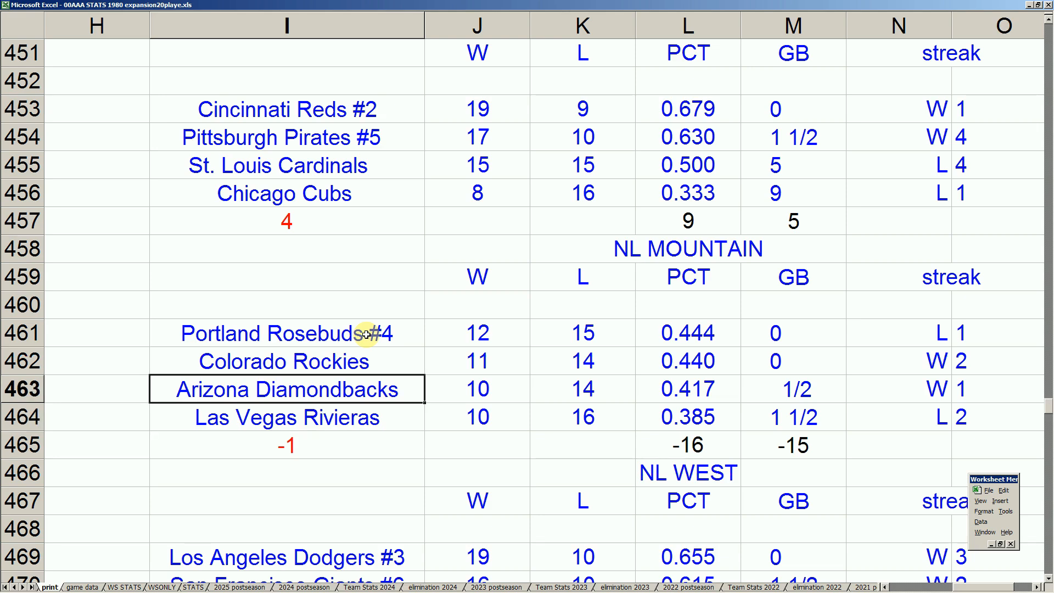
key(Right)
key(Down)
key(Down)
key(Down)
key(Left)
key(Up)
key(Up)
key(Up)
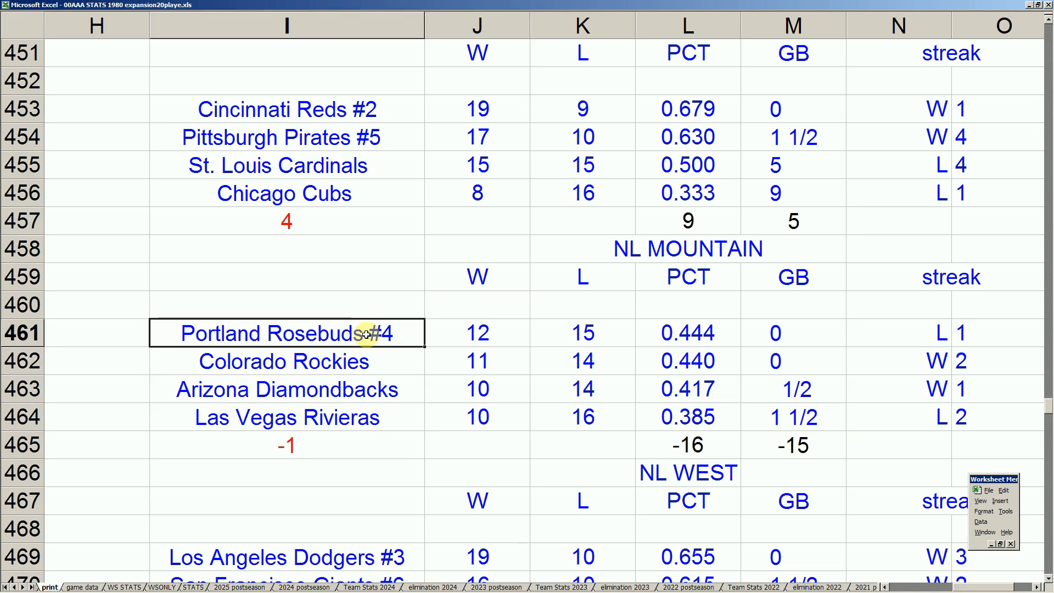
key(Down)
key(Right)
key(Left)
key(Up)
key(Down)
key(Down)
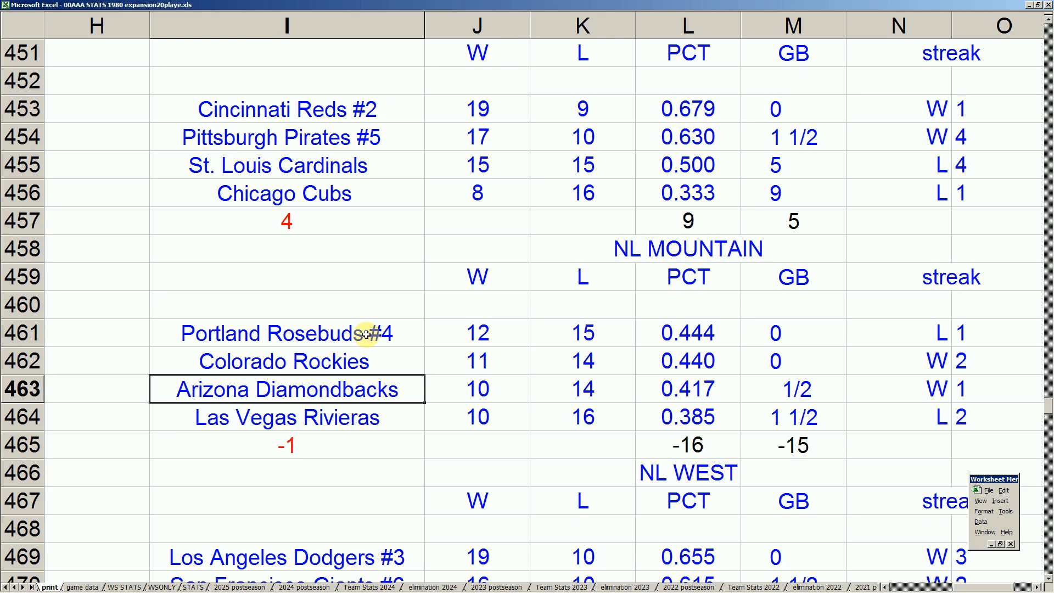
key(Up)
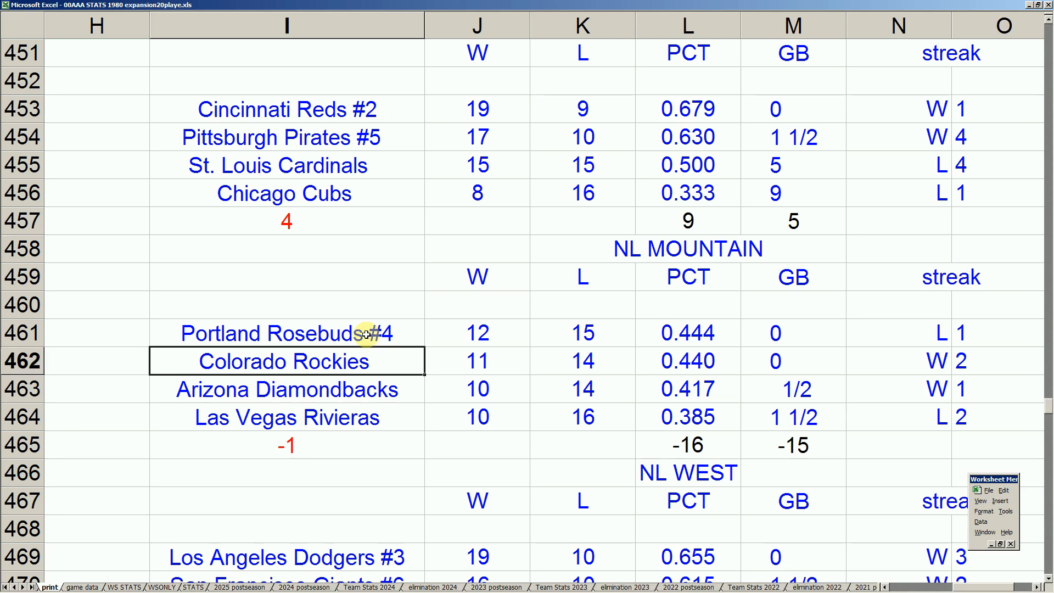
key(Up)
key(Down)
key(Down)
key(Right)
key(Down)
key(Left)
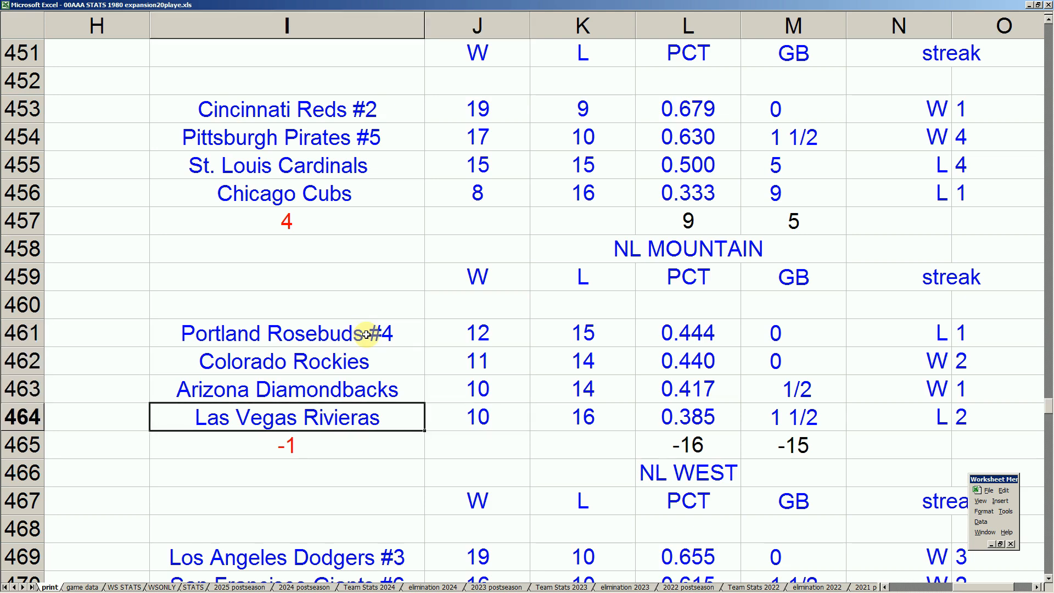
Examine the NL Mountain standings alongside the NL West standings, comparing the teams' records in both divisions
key(Down)
key(Down)
key(Down)
key(Down)
key(Down)
key(Down)
key(Down)
key(Down)
key(Up)
key(Up)
key(Up)
key(Up)
key(Up)
key(Up)
key(Up)
key(Up)
key(Up)
key(Up)
key(Up)
key(Down)
key(Down)
key(Up)
key(Up)
key(Down)
key(Down)
key(Down)
key(Up)
key(Up)
key(Up)
key(Down)
key(Down)
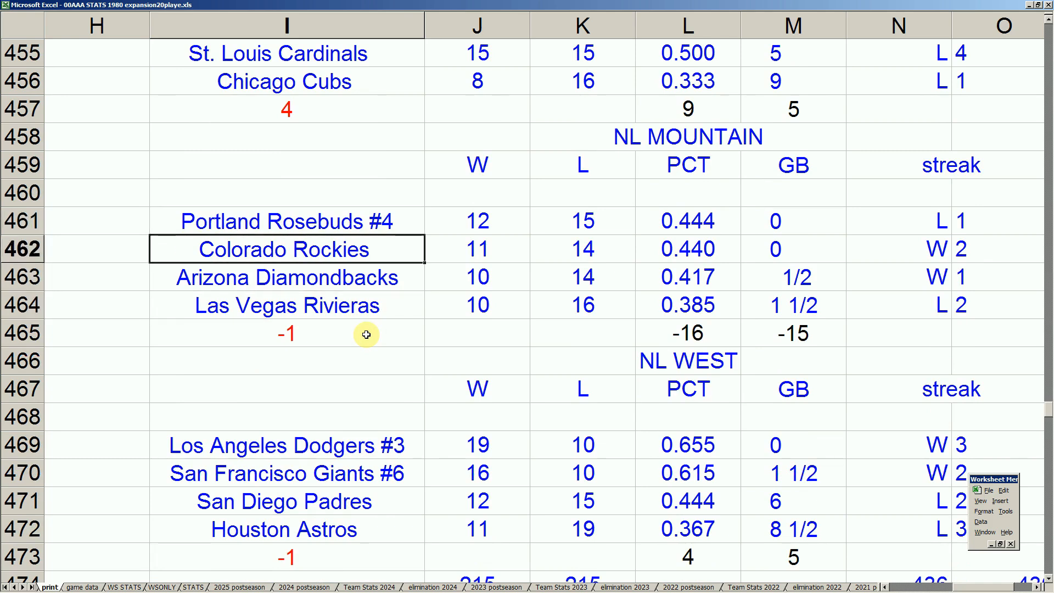
key(Up)
key(Up)
key(Up)
key(Down)
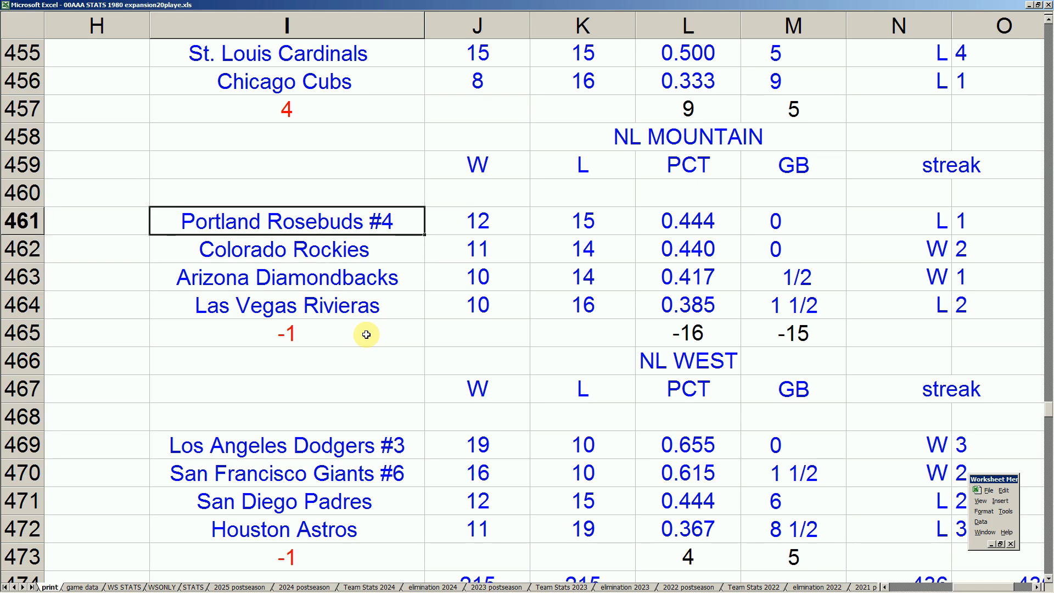
Review the NL East and NL Central standings, then continue down to the end of the NL West table
key(Up)
key(Up)
key(Up)
key(Up)
key(Up)
key(Up)
key(Up)
key(Up)
key(Up)
key(Up)
key(Up)
key(Up)
key(Down)
key(Down)
key(Down)
key(Down)
key(Down)
key(Down)
key(Down)
key(Up)
key(Up)
key(Up)
key(Up)
key(Up)
key(Up)
key(Up)
key(Up)
key(Up)
key(Up)
key(Up)
key(Up)
key(Up)
key(Up)
key(Up)
key(Down)
key(Down)
key(Down)
key(Down)
key(Down)
key(Down)
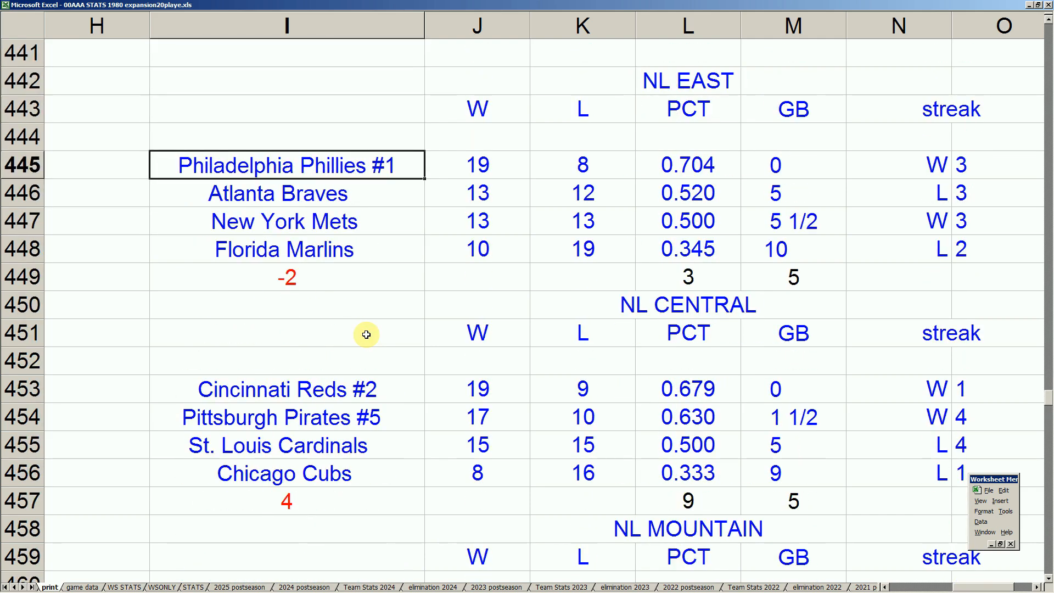
key(Down)
key(Down)
key(Down)
key(Down)
key(Down)
key(Down)
key(Down)
key(Down)
key(Down)
key(Down)
key(Down)
key(Down)
key(Down)
key(Down)
key(Down)
key(Down)
key(Down)
key(Down)
key(Down)
key(Down)
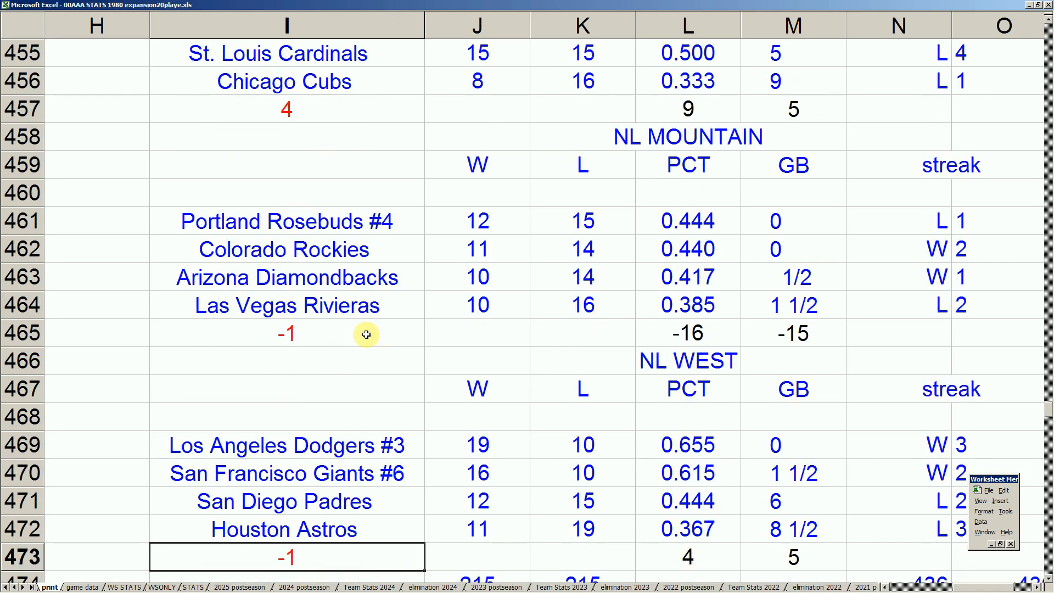
Compare the San Francisco Giants' NL West record with the NL Mountain teams, focusing on the Portland Rosebuds' wins and losses
key(Up)
key(Up)
key(Up)
key(Up)
key(Up)
key(Up)
key(Up)
key(Up)
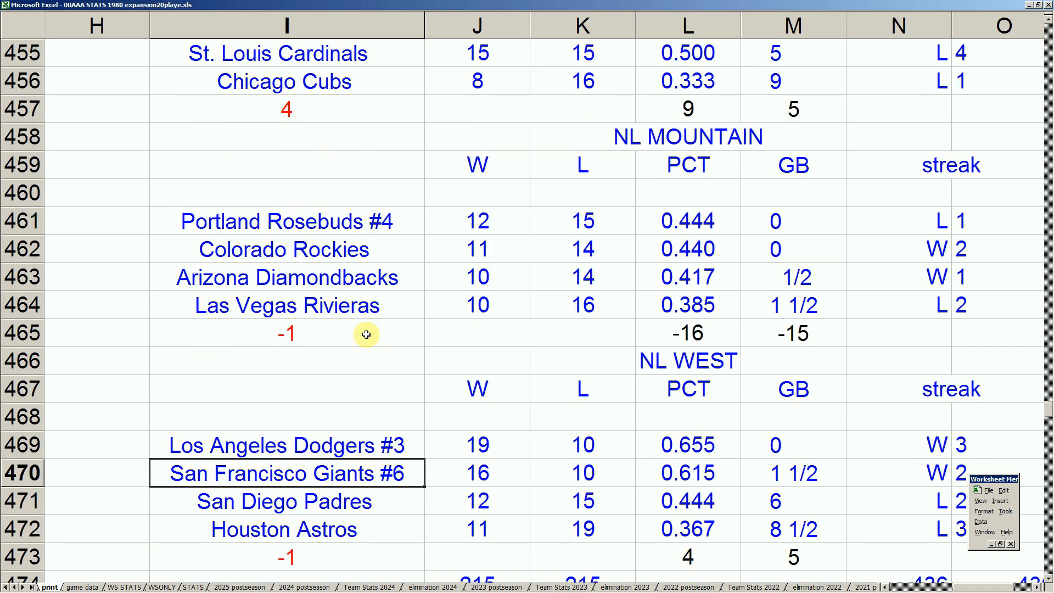
key(Up)
key(Up)
key(Up)
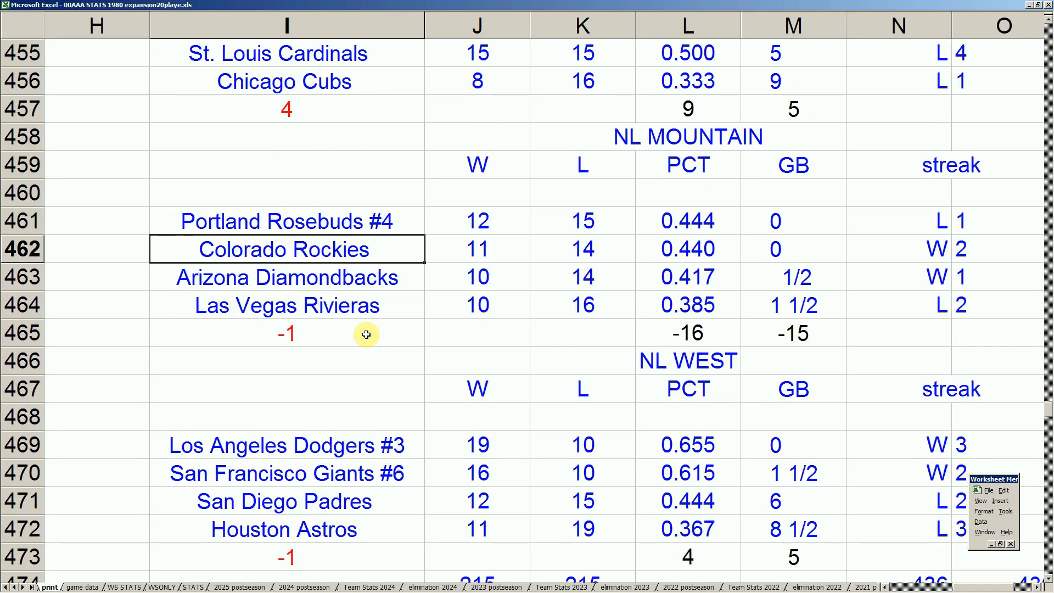
key(Up)
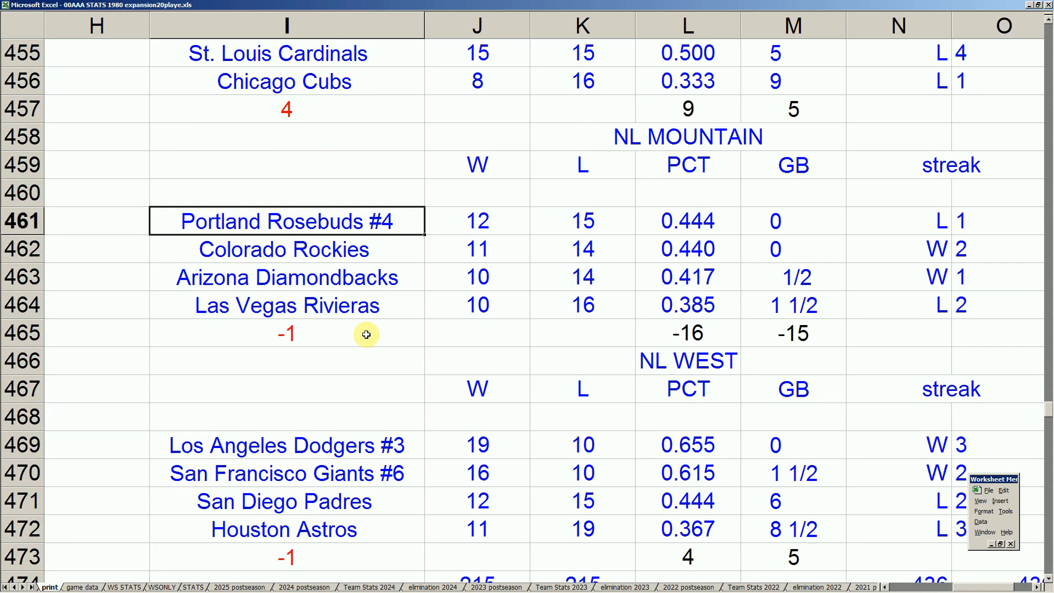
key(Down)
key(Down)
key(Down)
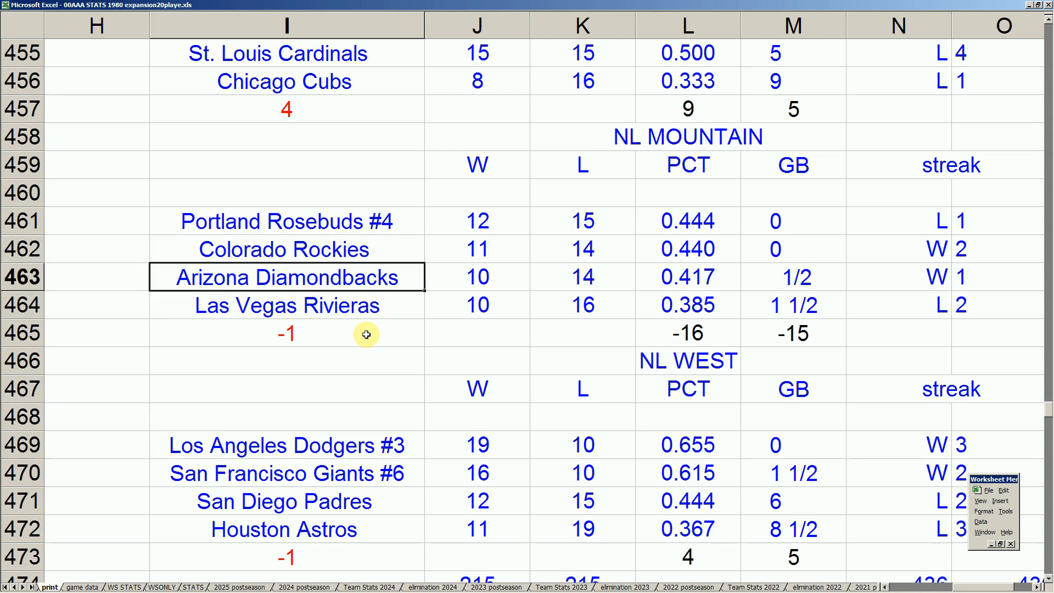
key(Up)
key(Up)
key(Up)
key(Right)
key(Right)
key(Left)
key(Left)
key(Down)
key(Down)
key(Up)
key(Up)
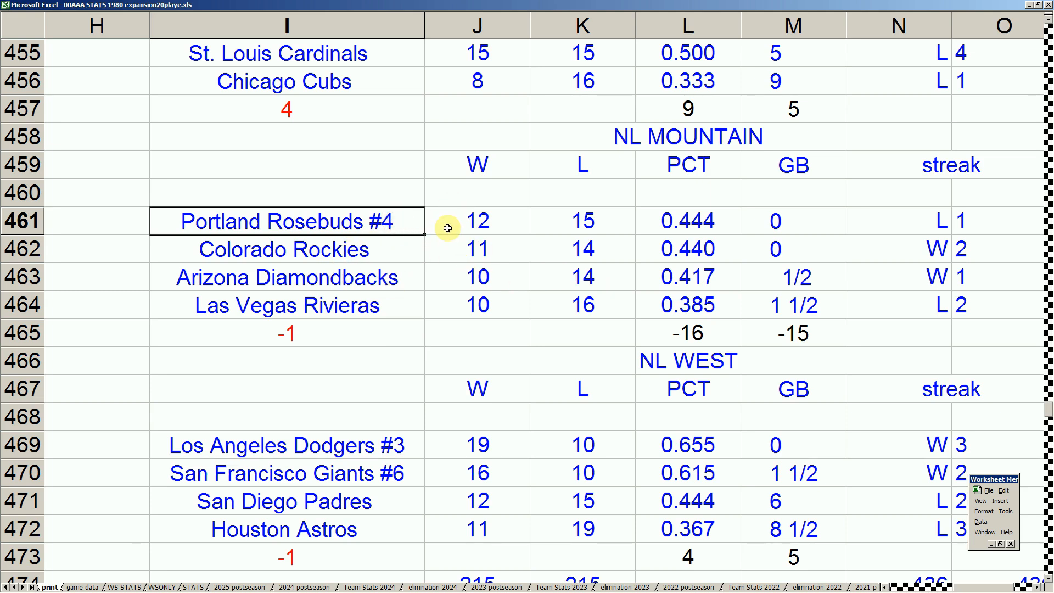
Examine the American League standings for the North, Midwest and West divisions, checking records, games behind and streaks
key(Up)
key(Up)
key(Up)
key(Up)
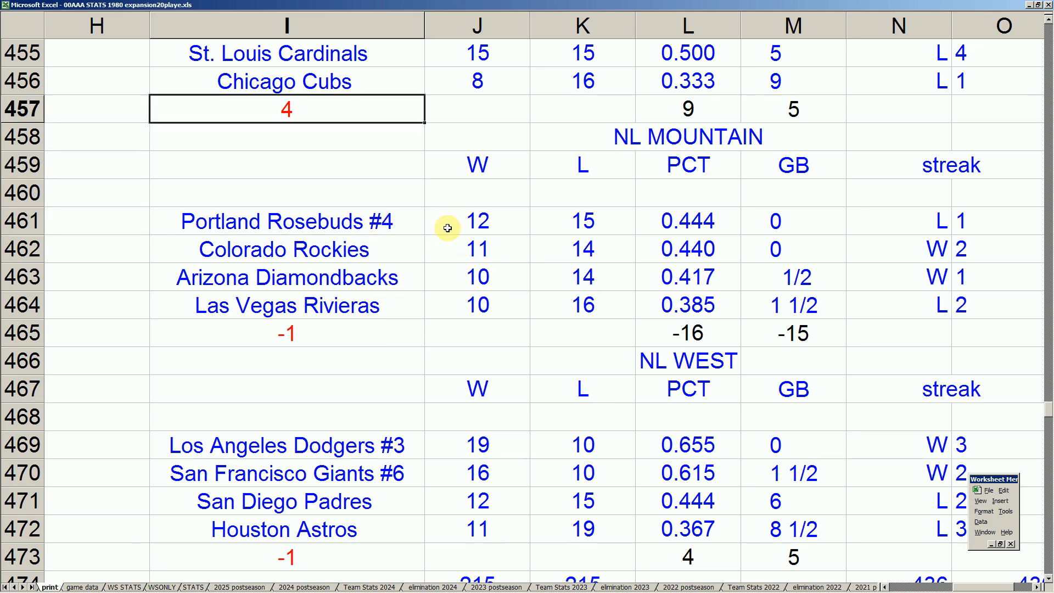
key(Left)
key(Left)
key(Left)
key(Left)
key(Left)
key(Left)
key(Left)
key(Left)
key(Up)
key(Up)
key(Up)
key(Up)
key(Up)
key(Up)
key(Up)
key(Up)
key(Up)
key(Up)
key(Up)
key(Up)
key(Down)
key(Down)
key(Down)
key(Down)
key(Down)
key(Down)
key(Down)
key(Down)
key(Down)
key(Down)
key(Down)
key(Down)
key(Down)
key(Down)
key(Down)
key(Down)
key(Down)
key(Down)
key(Down)
key(Down)
key(Down)
key(Down)
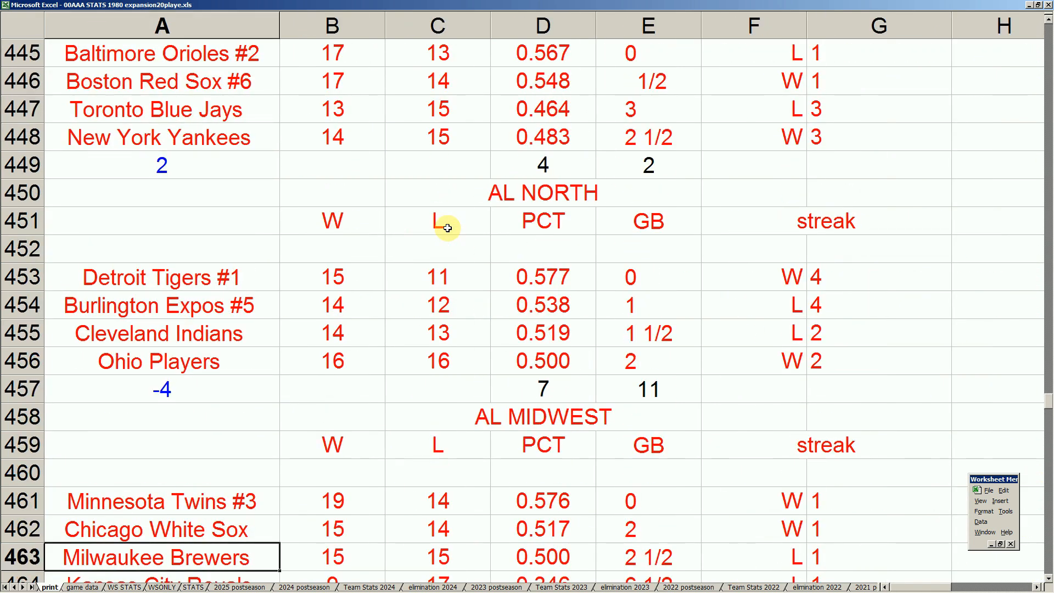
key(Up)
key(Right)
key(Up)
key(Left)
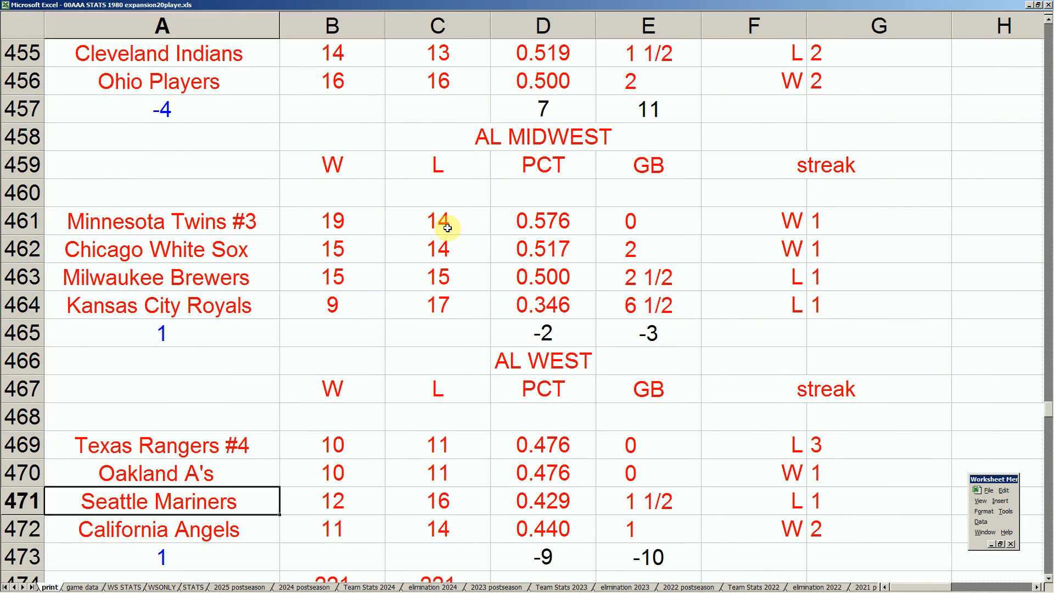
key(Up)
key(Up)
key(Up)
key(Up)
key(Up)
key(Up)
key(Up)
key(Up)
key(Up)
key(Up)
key(Up)
key(Up)
key(Up)
key(Up)
key(Up)
key(Up)
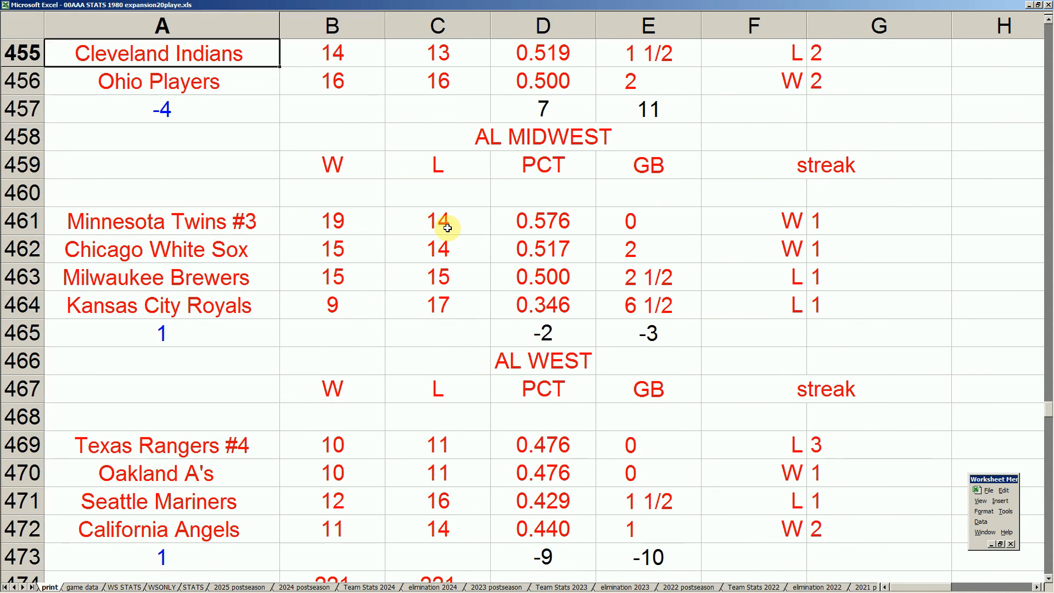
Return to the National League standings and review the NL East and NL Central team records
key(Down)
key(Right)
key(Right)
key(Right)
key(Right)
key(Right)
key(Right)
key(Right)
key(Right)
key(Right)
key(Up)
key(Up)
key(Up)
key(Up)
key(Up)
key(Up)
key(Up)
key(Up)
key(Up)
key(Up)
key(Up)
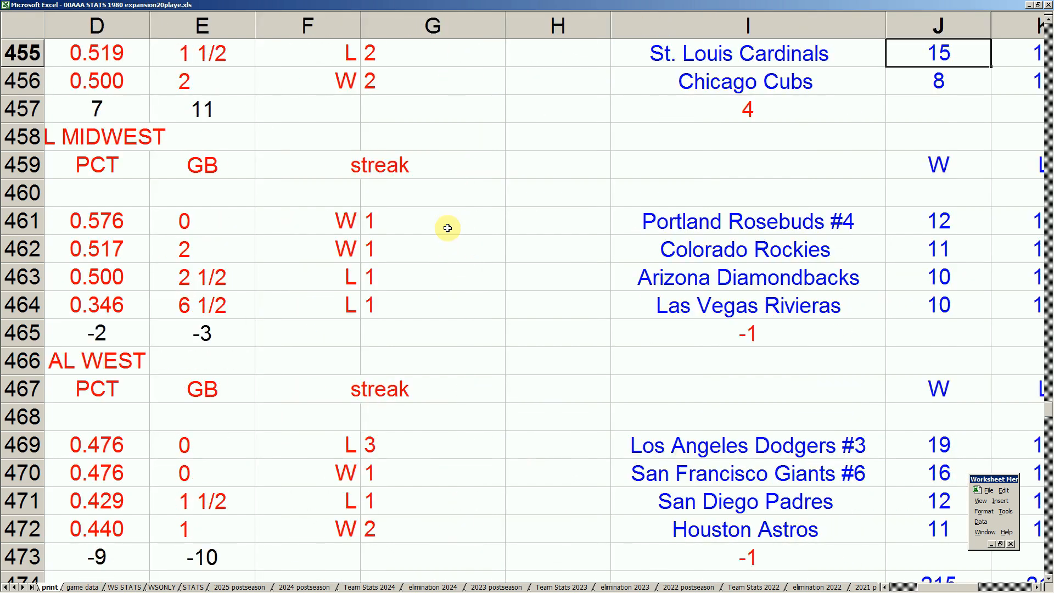
key(Down)
key(Right)
key(Right)
key(Left)
key(Left)
key(Left)
key(Down)
key(Down)
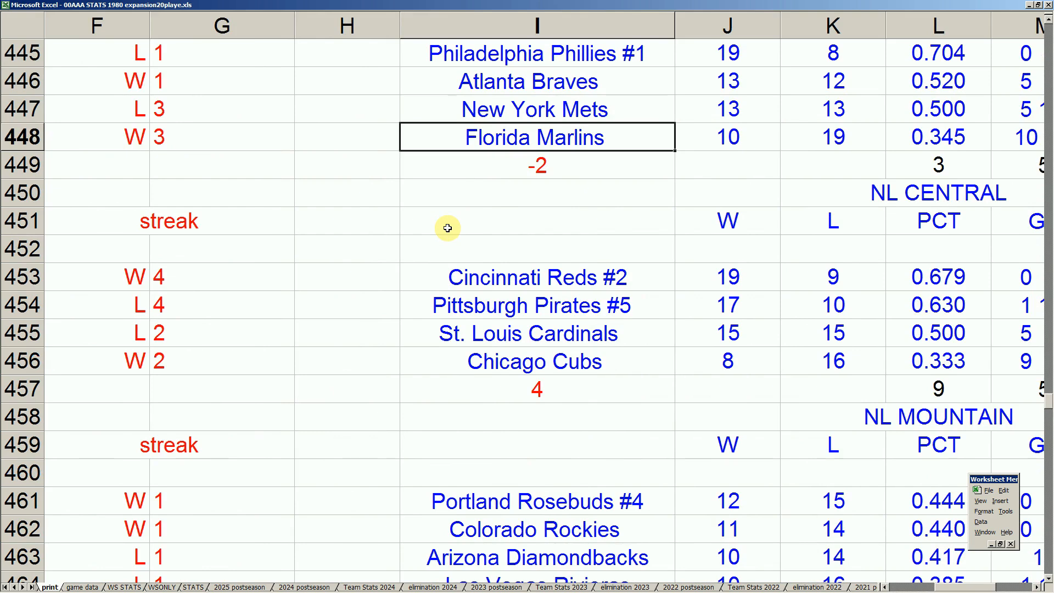
key(Up)
key(Down)
key(Down)
key(Up)
key(Up)
key(Down)
key(Down)
key(Up)
key(Up)
key(Down)
key(Down)
key(Up)
key(Down)
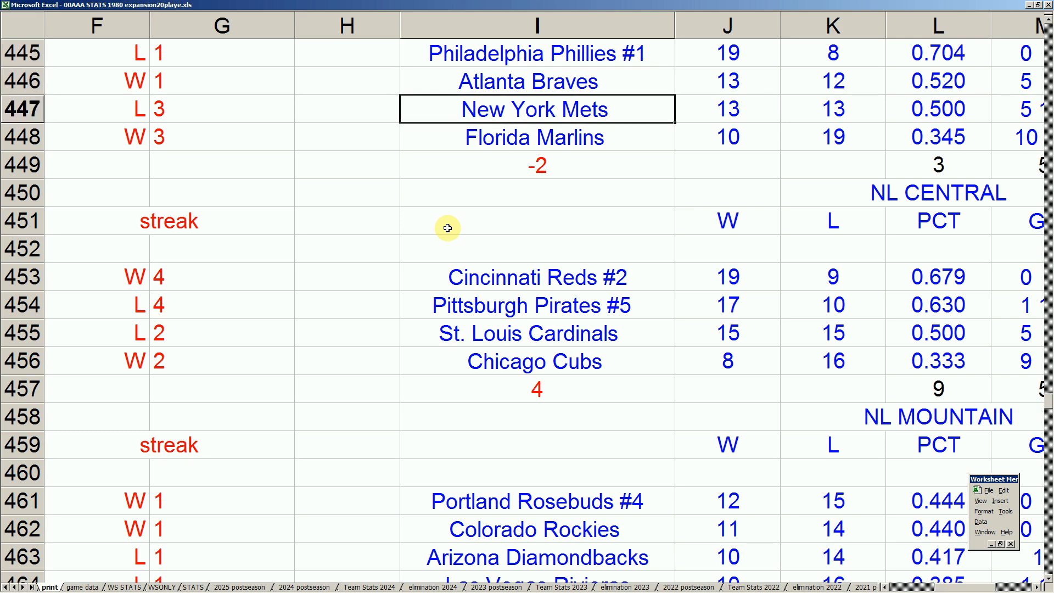
key(Down)
key(Left)
key(Home)
key(Up)
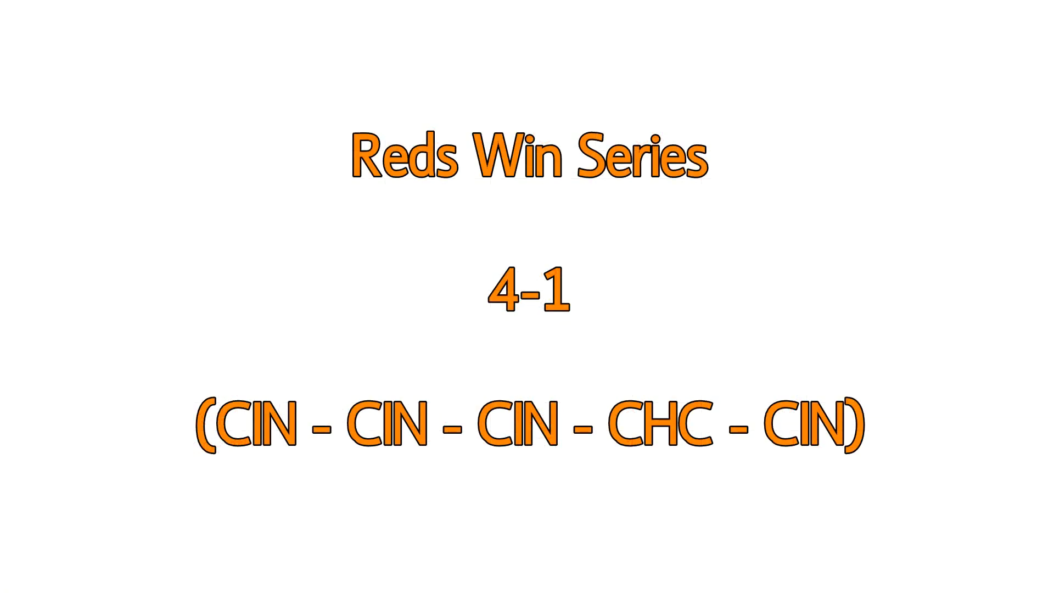